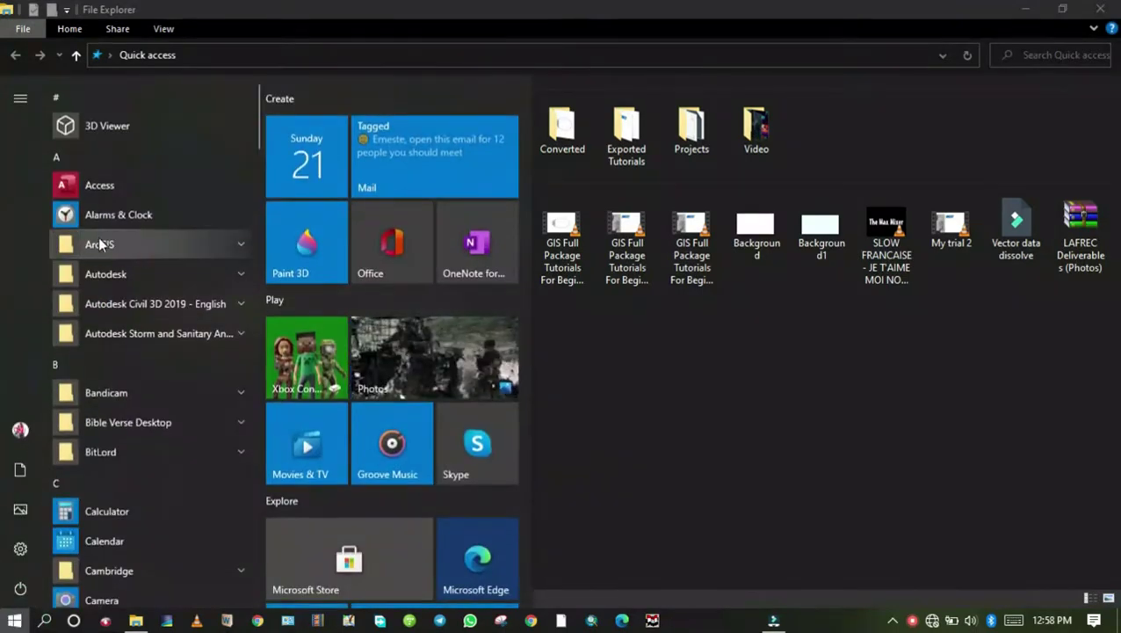
Step: Launch ArcMap 10.4 and dismiss its Getting Started dialog to work in a blank map
click(98, 245)
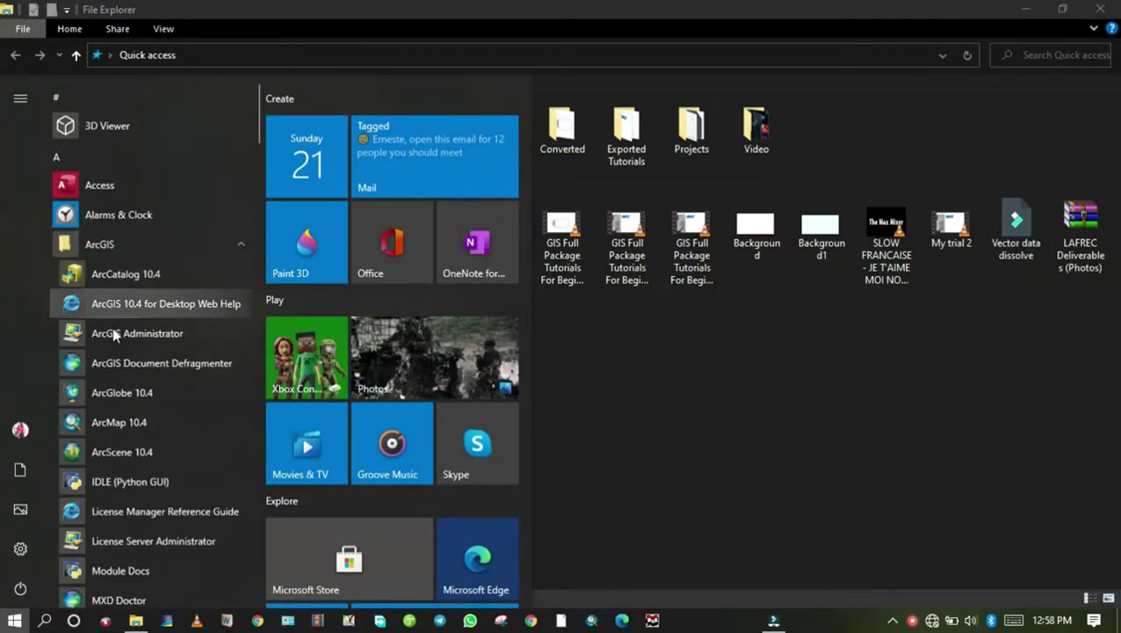
click(125, 421)
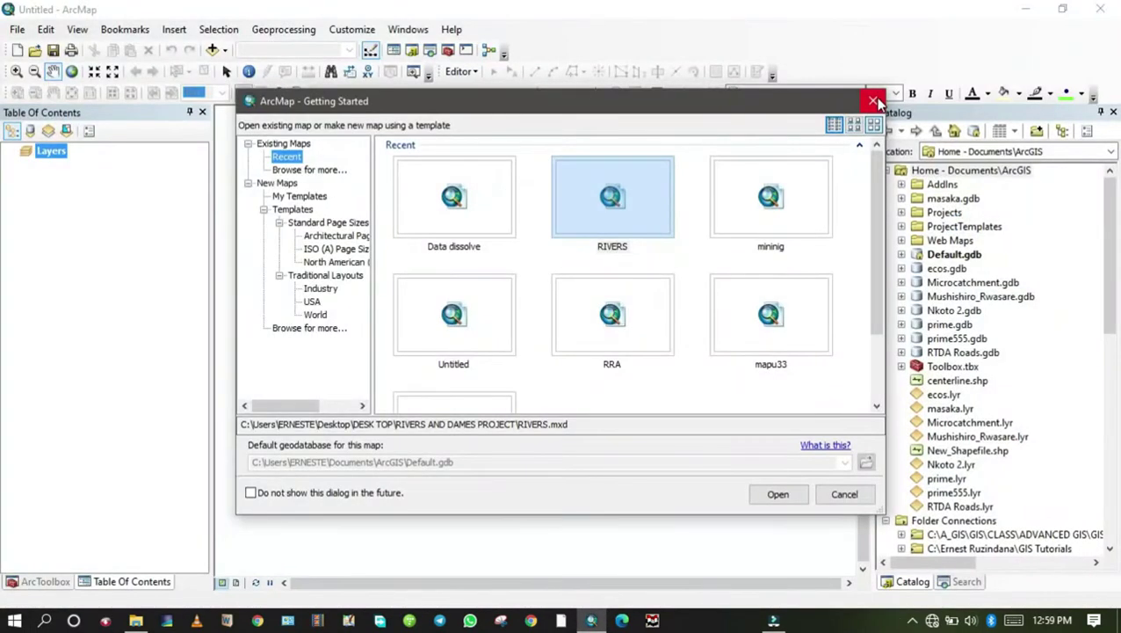
click(875, 101)
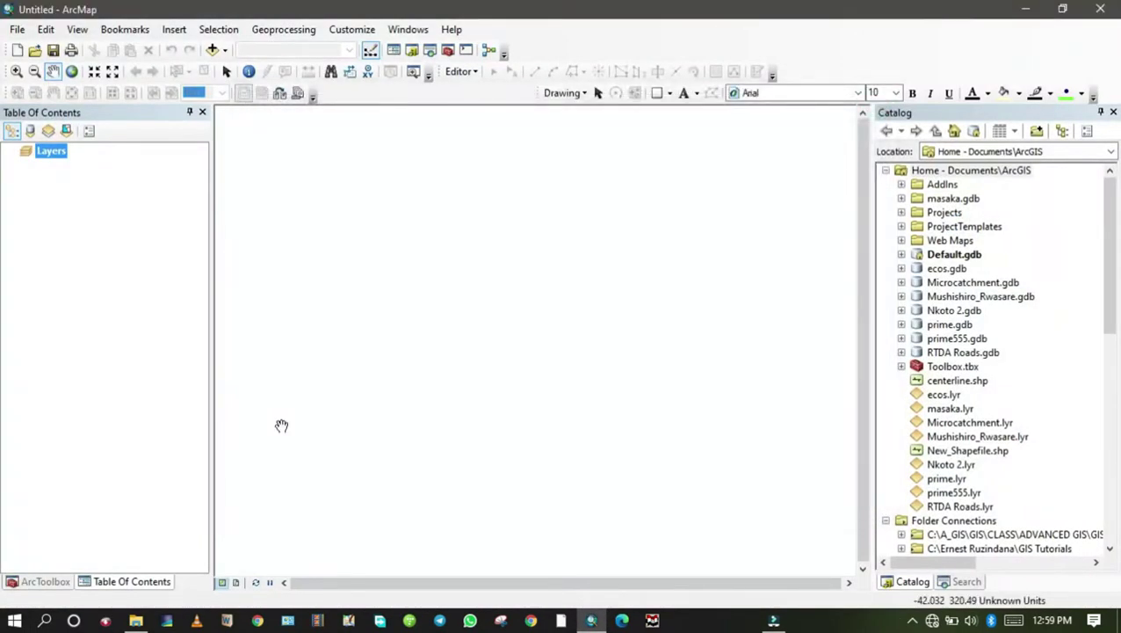
Step: Start saving the map document under a new name, create a folder named Buffering inside Tutorials, and open it
click(19, 30)
click(54, 107)
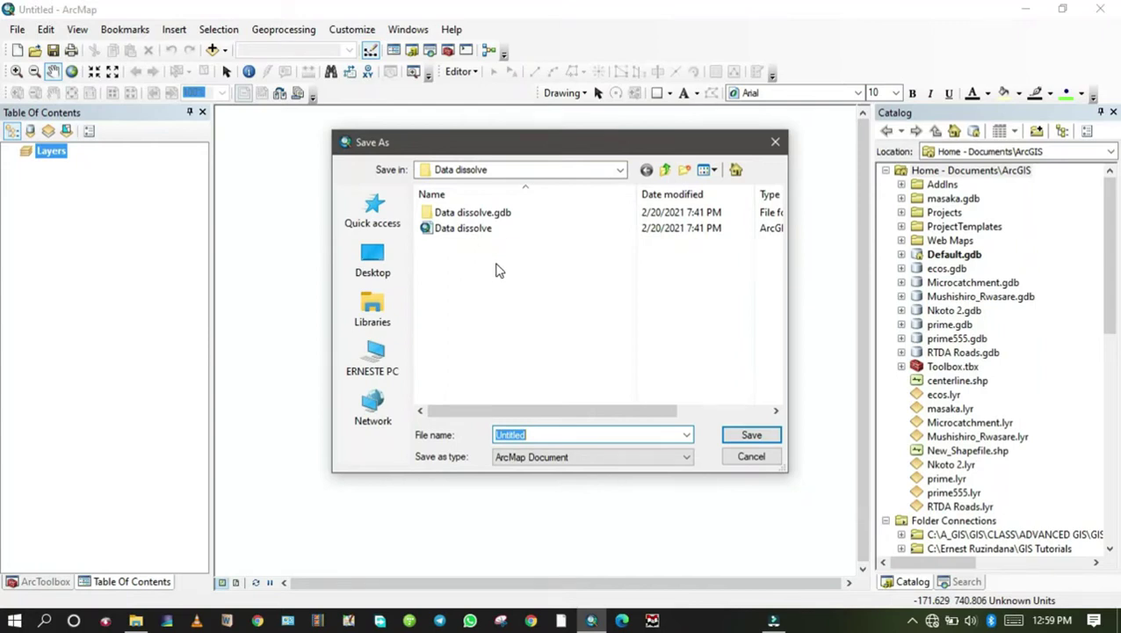
click(666, 170)
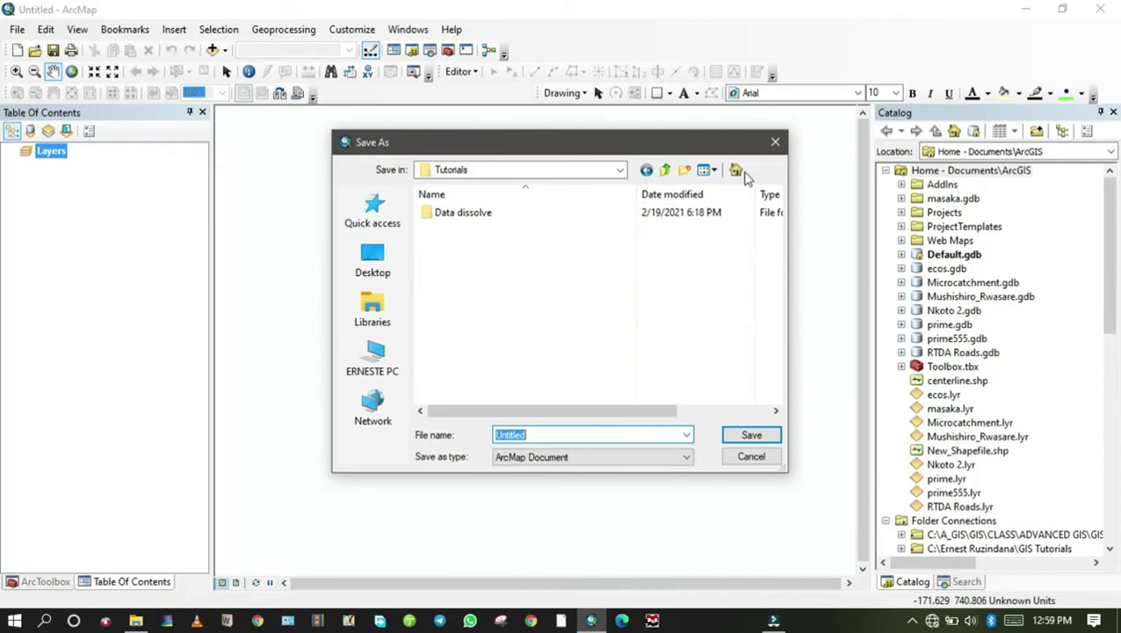
click(685, 170)
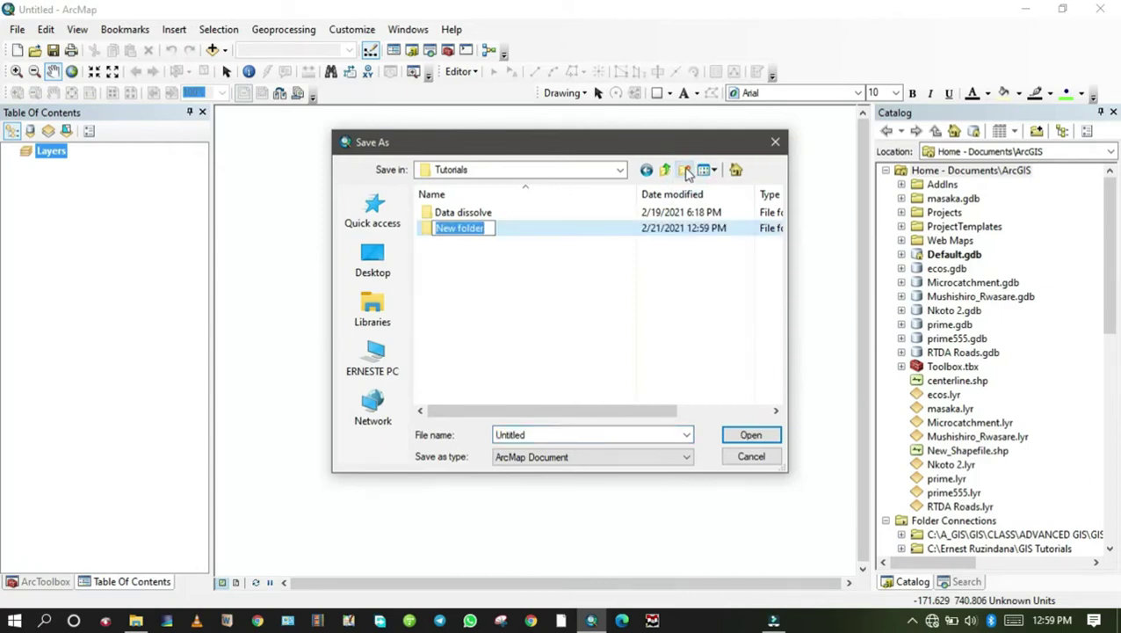
text(Buffering)
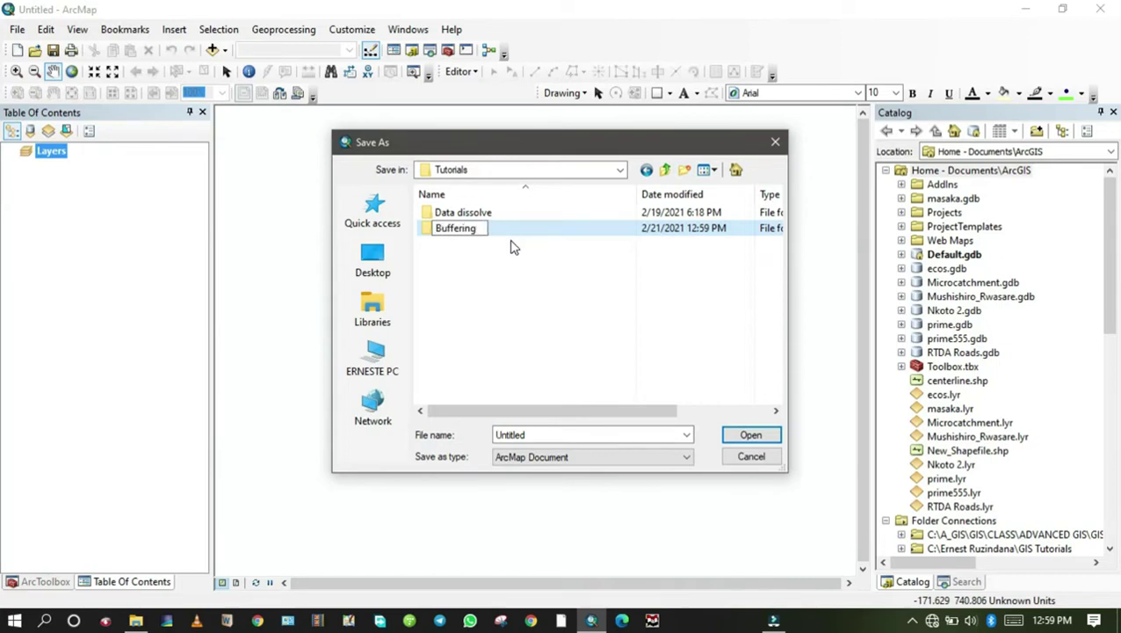
click(486, 230)
double_click(483, 230)
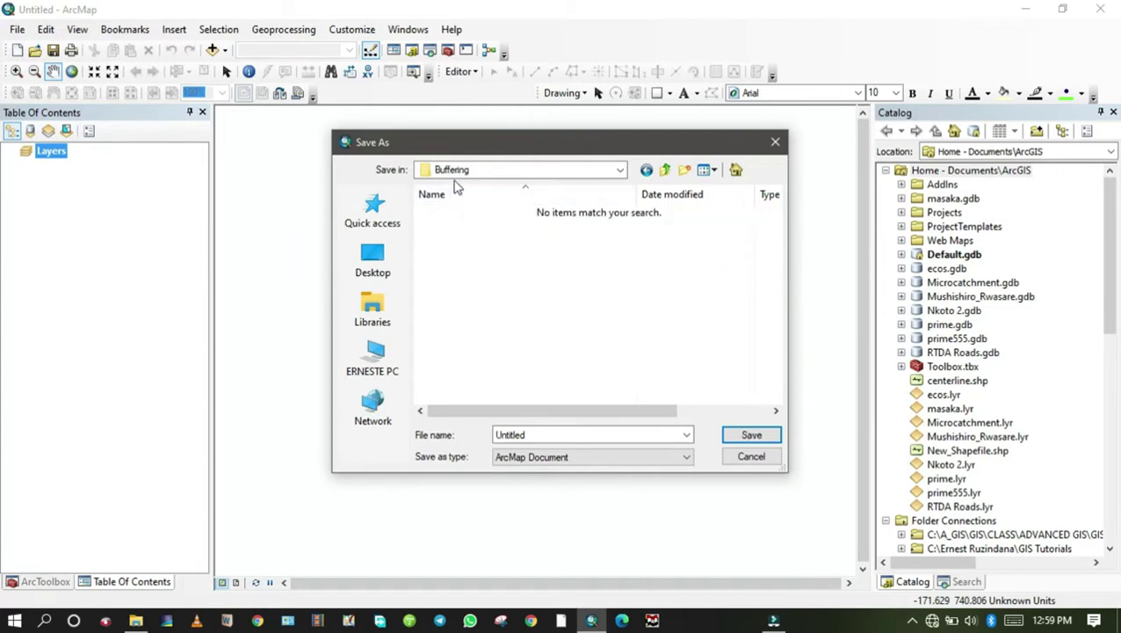
Step: Save the map document as buffering in the Buffering folder
double_click(539, 432)
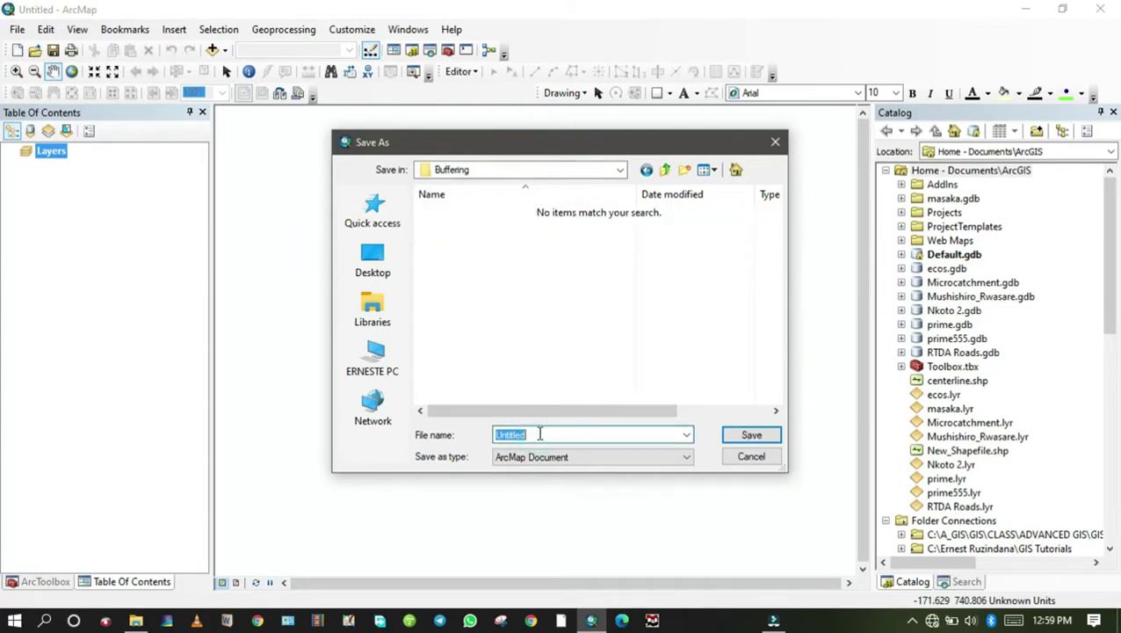
text(buffering)
click(751, 436)
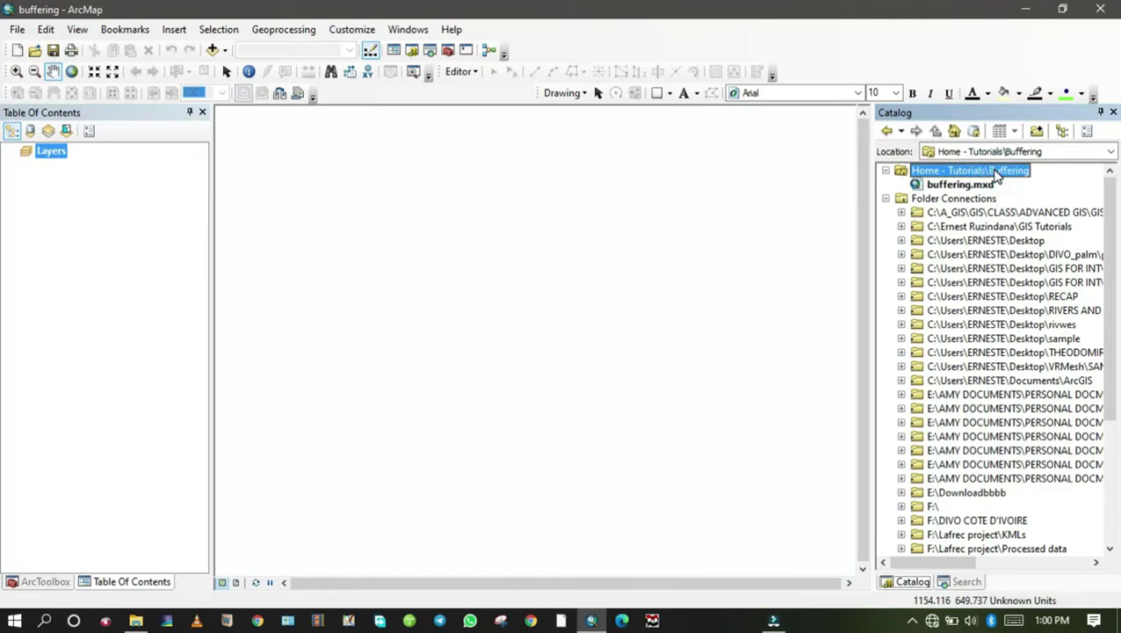
Step: Create a file geodatabase named buffering in the Tutorials\Buffering home folder
right_click(995, 176)
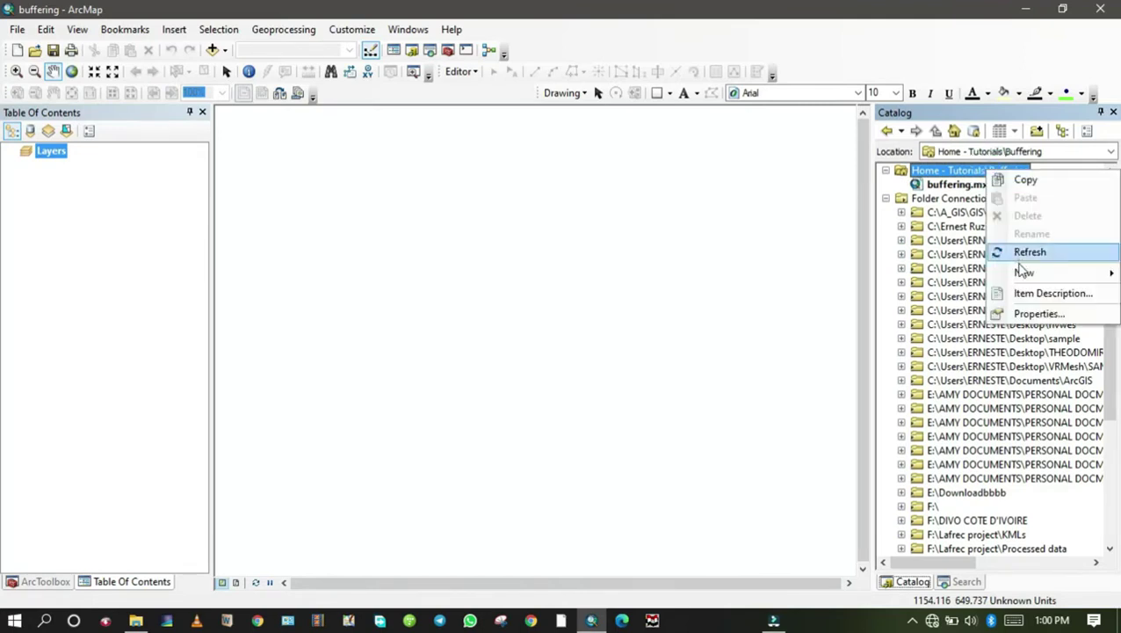
mouse_move(1025, 274)
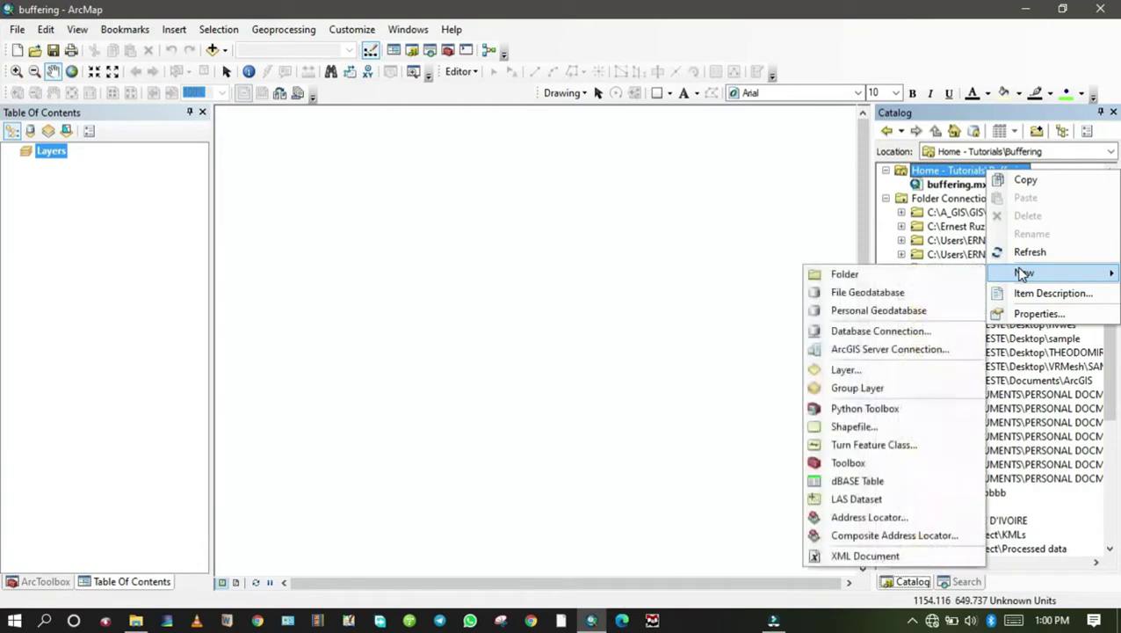
click(879, 292)
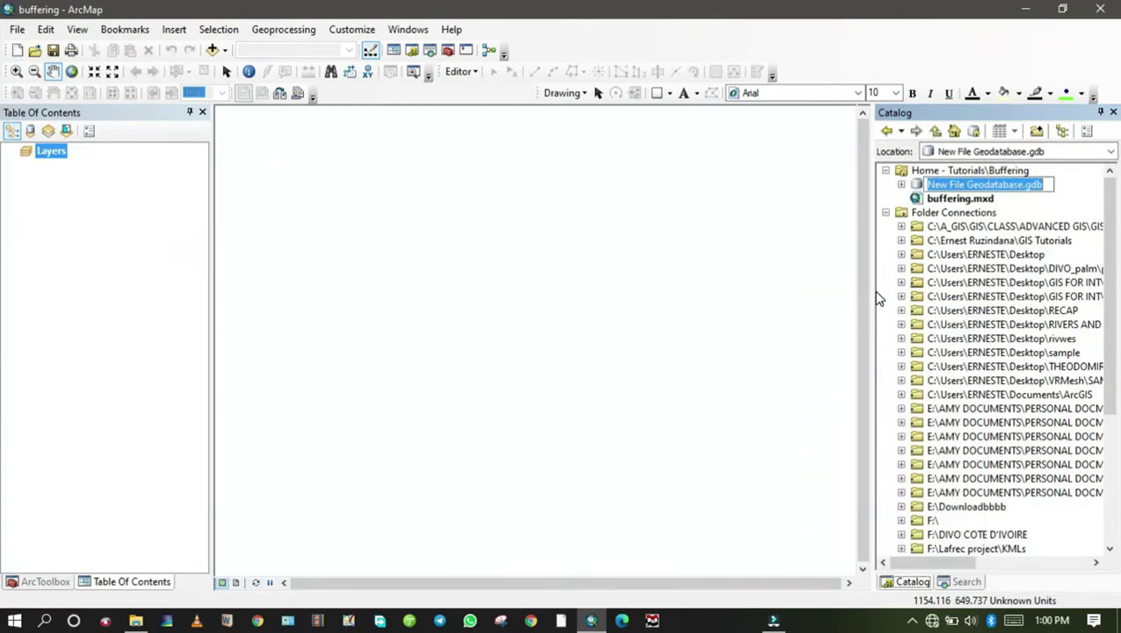
text(buf)
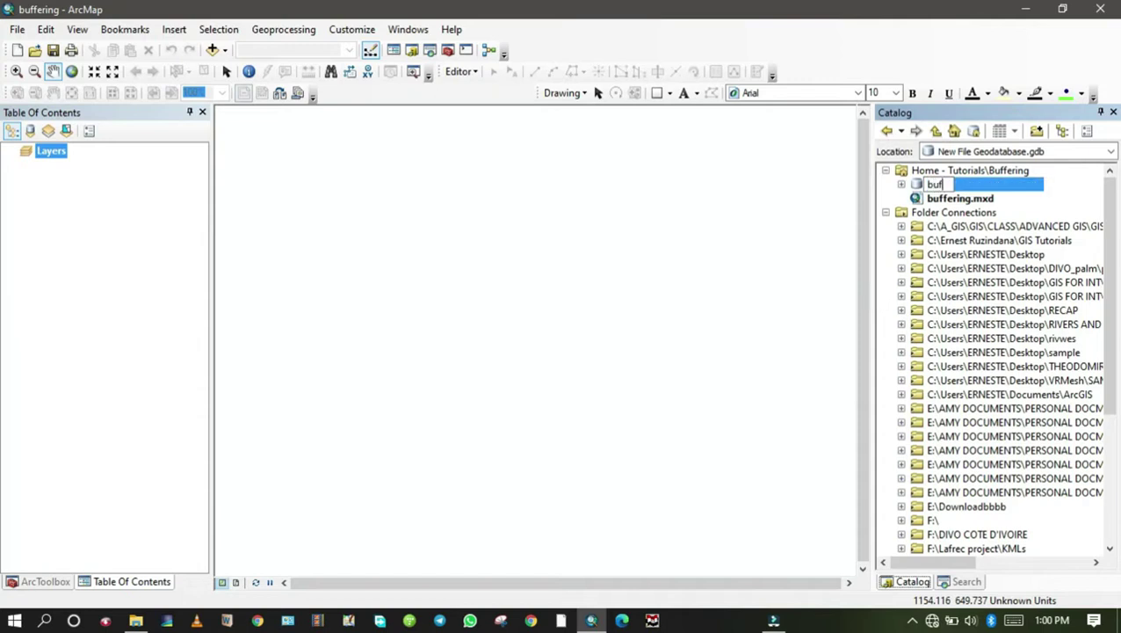
text(fering)
key(Return)
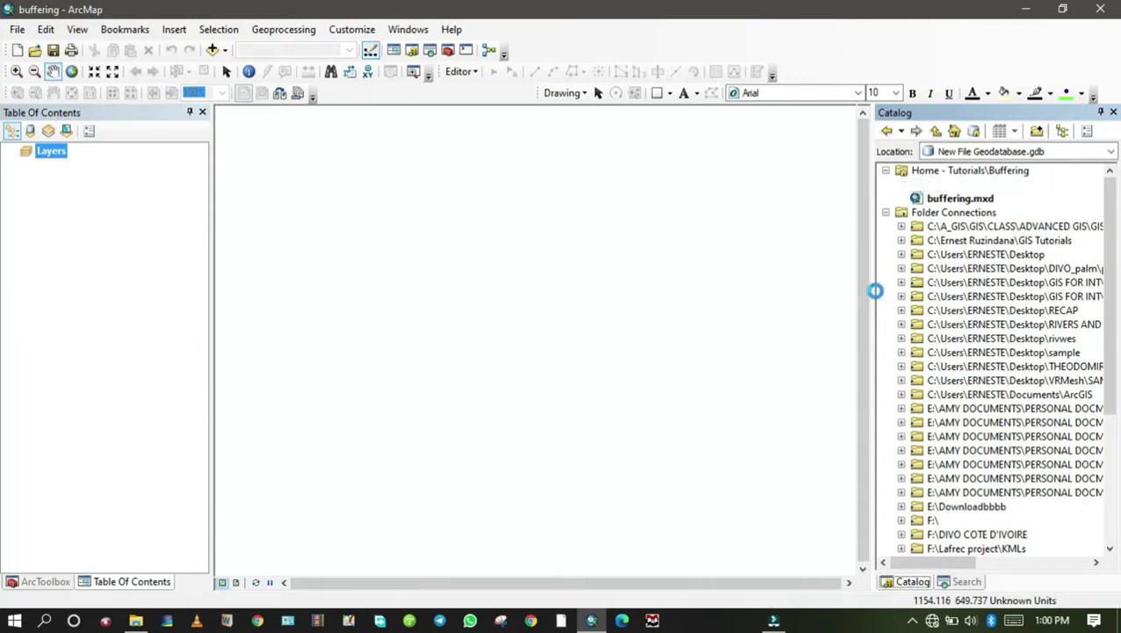
click(934, 186)
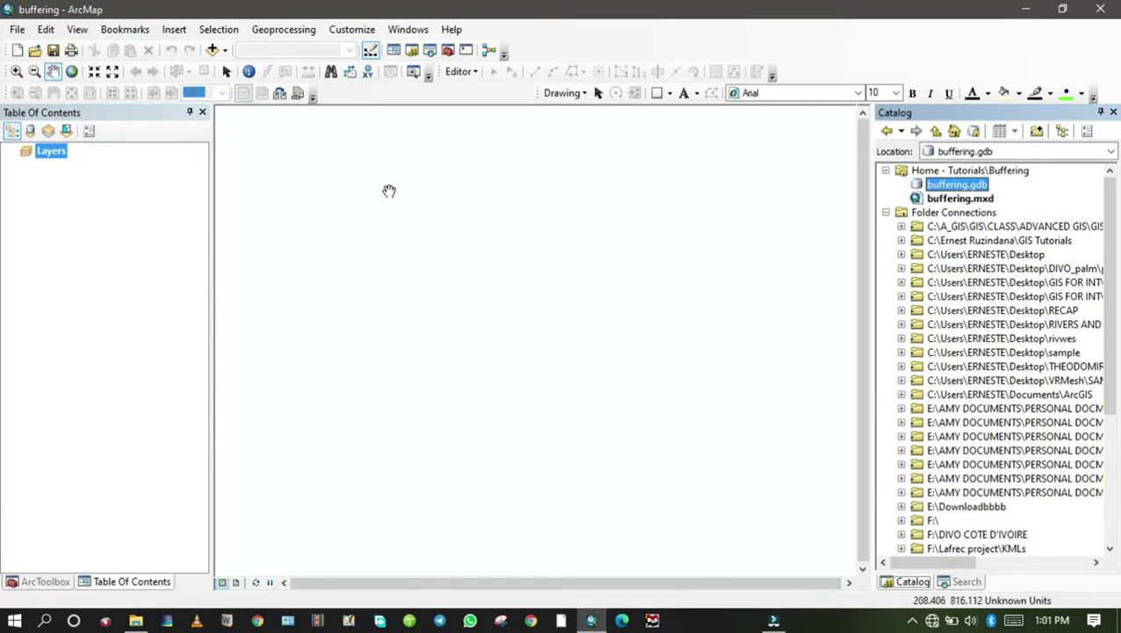
Step: Add the Kivu_lake_dissolve feature class to the map from Data dissolve.gdb in the GIS Tutorials connection's Tutorials\Data dissolve folder
click(16, 29)
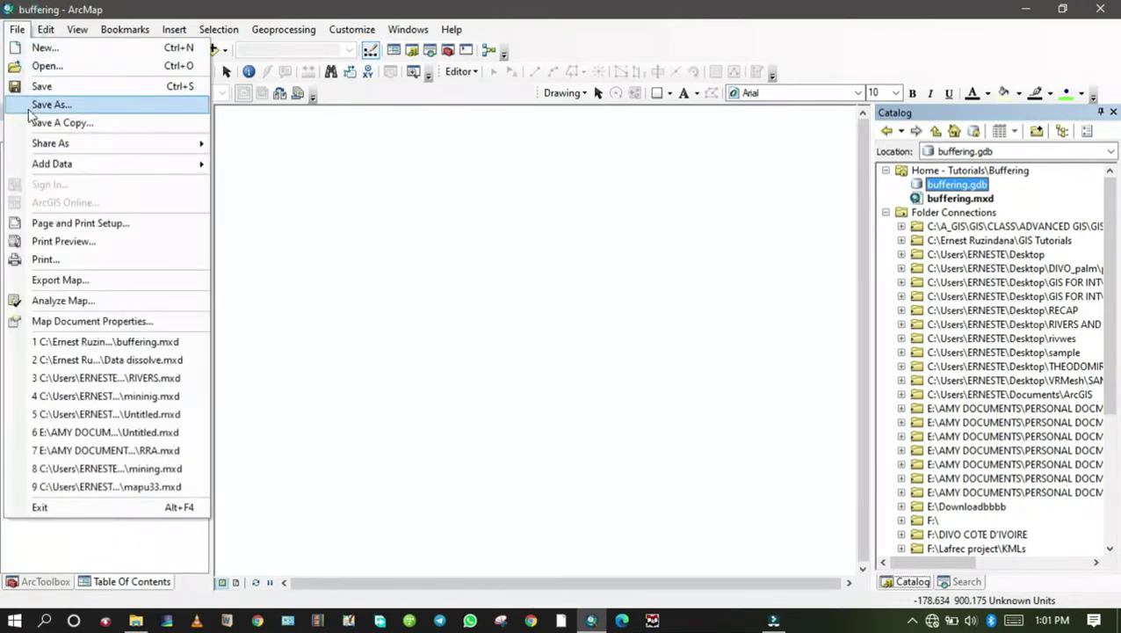
mouse_move(44, 170)
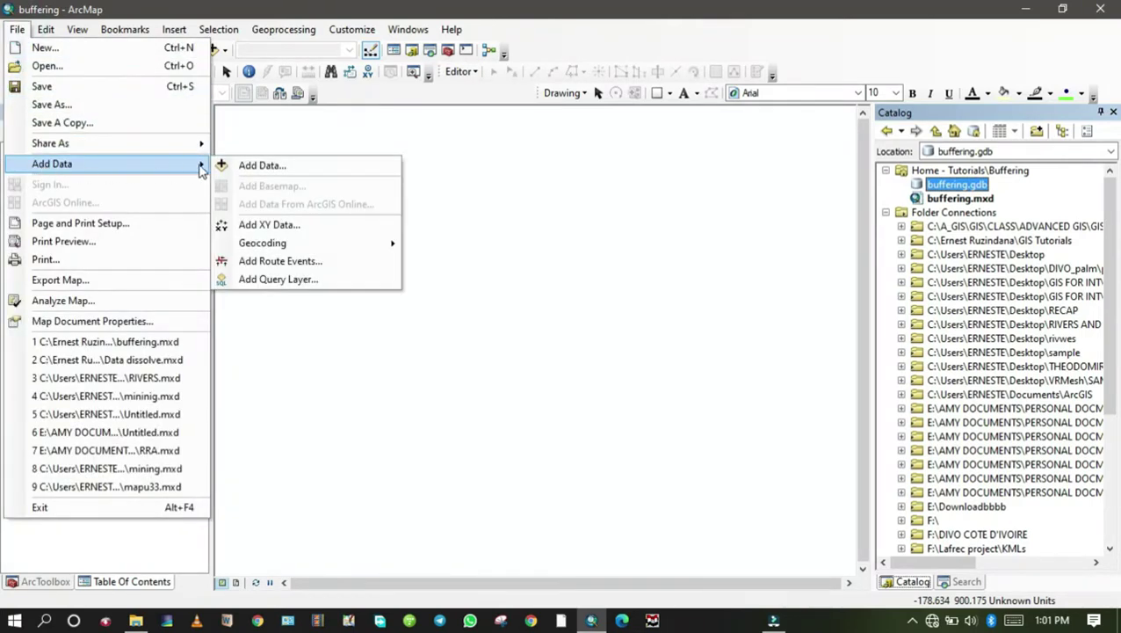
click(246, 166)
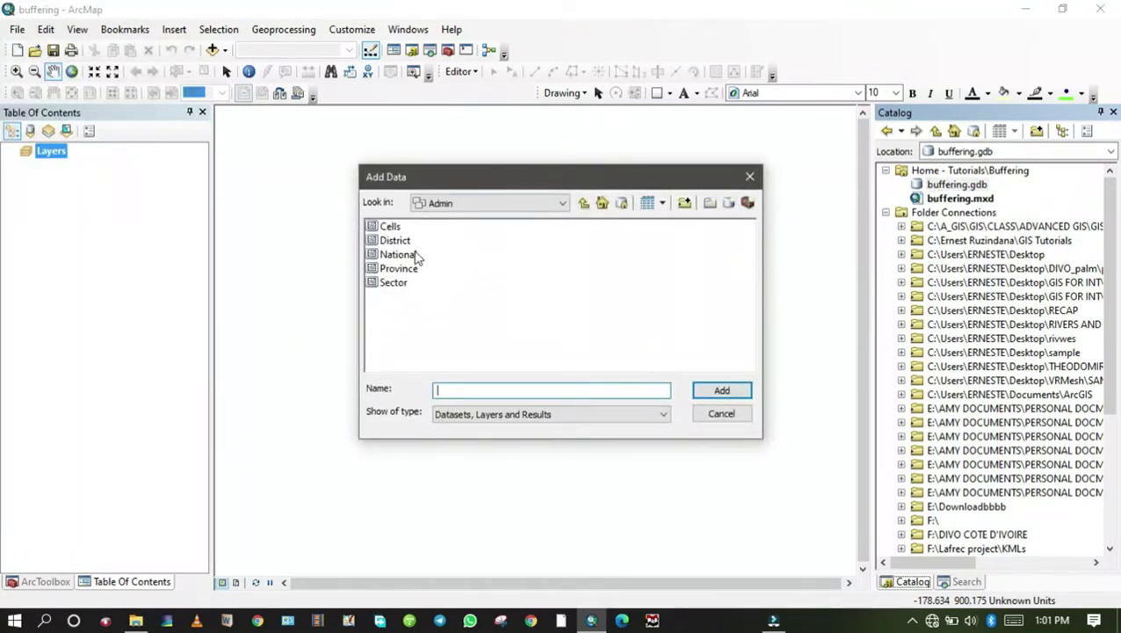
click(601, 204)
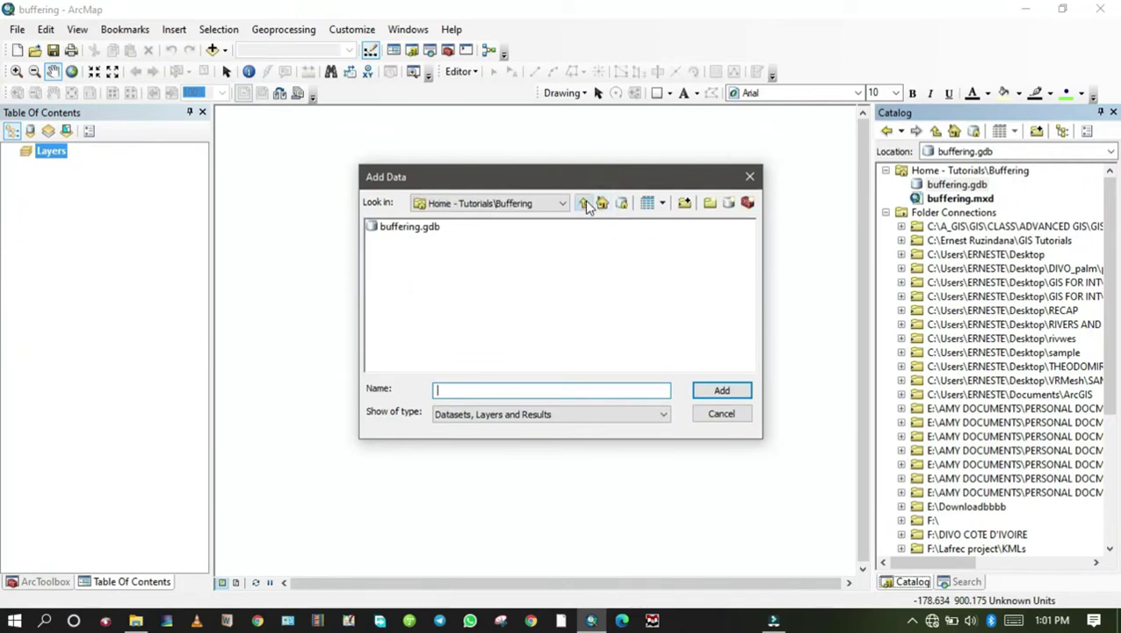
click(584, 203)
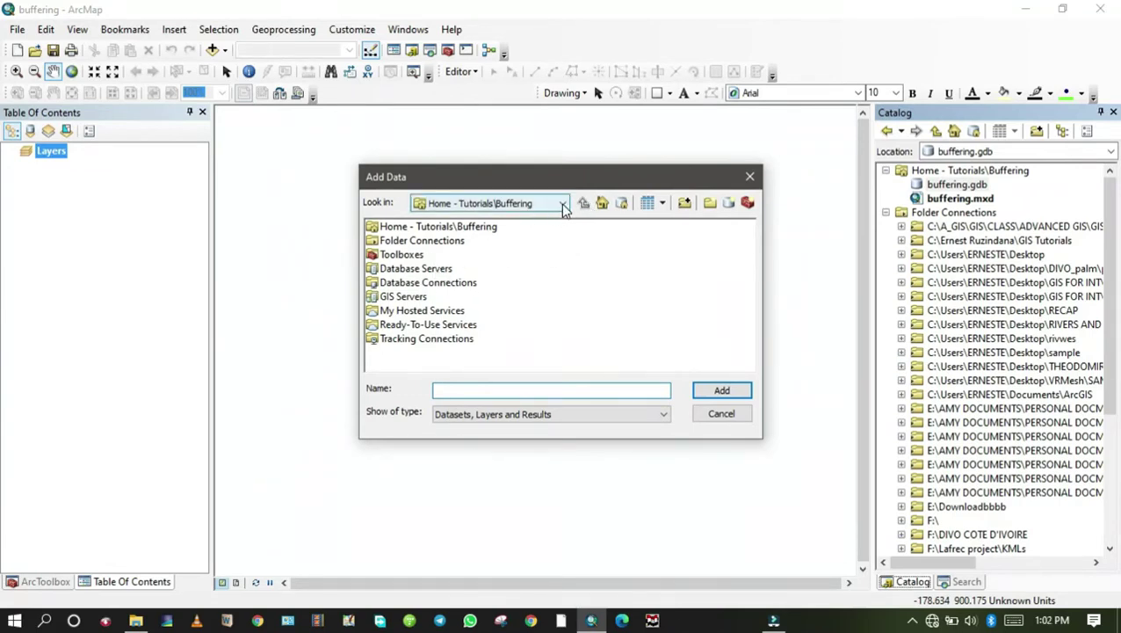
click(563, 204)
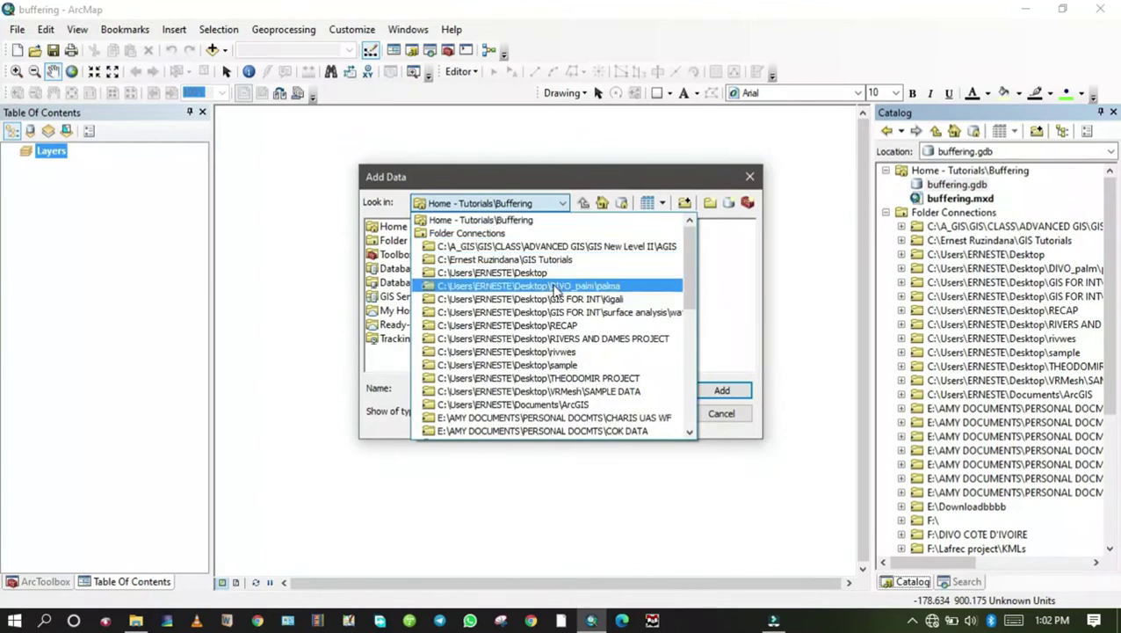
click(537, 261)
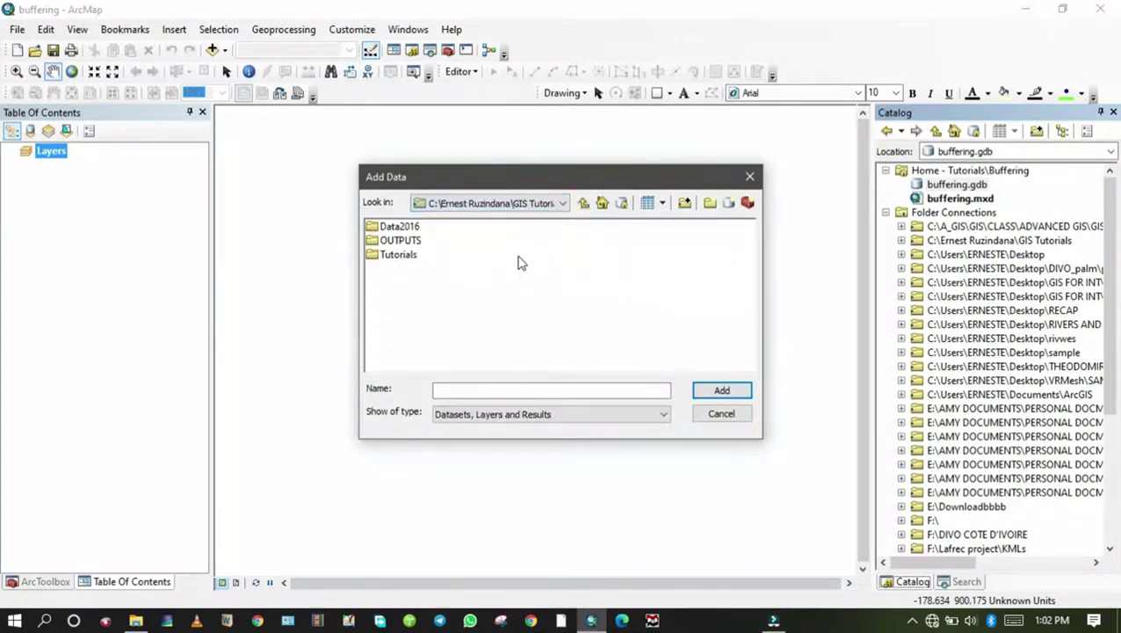
double_click(402, 255)
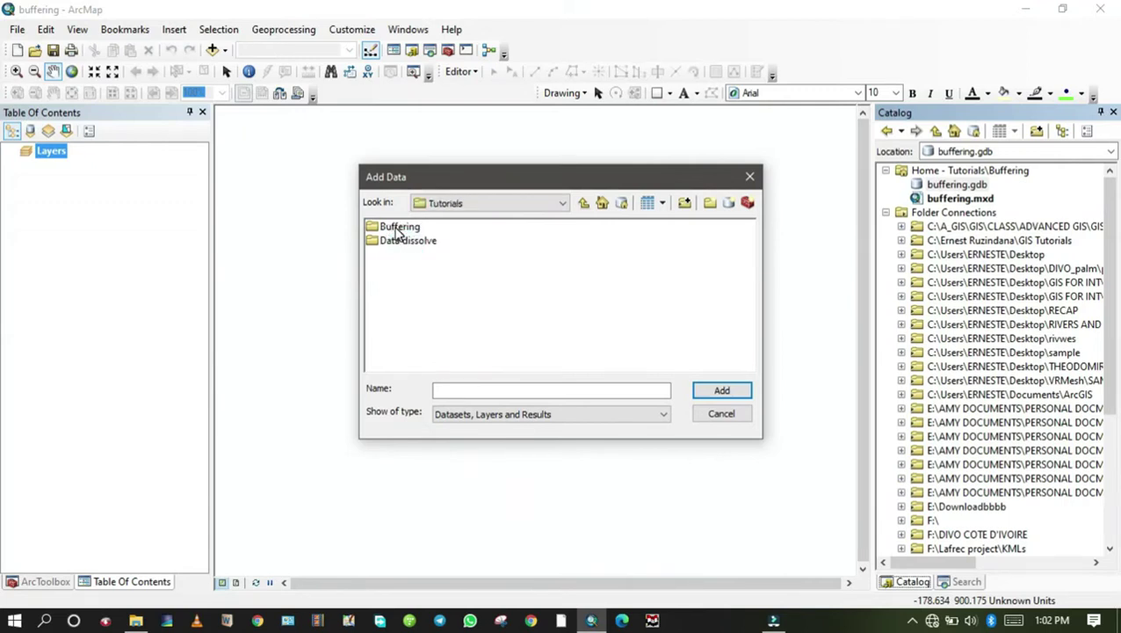
double_click(397, 243)
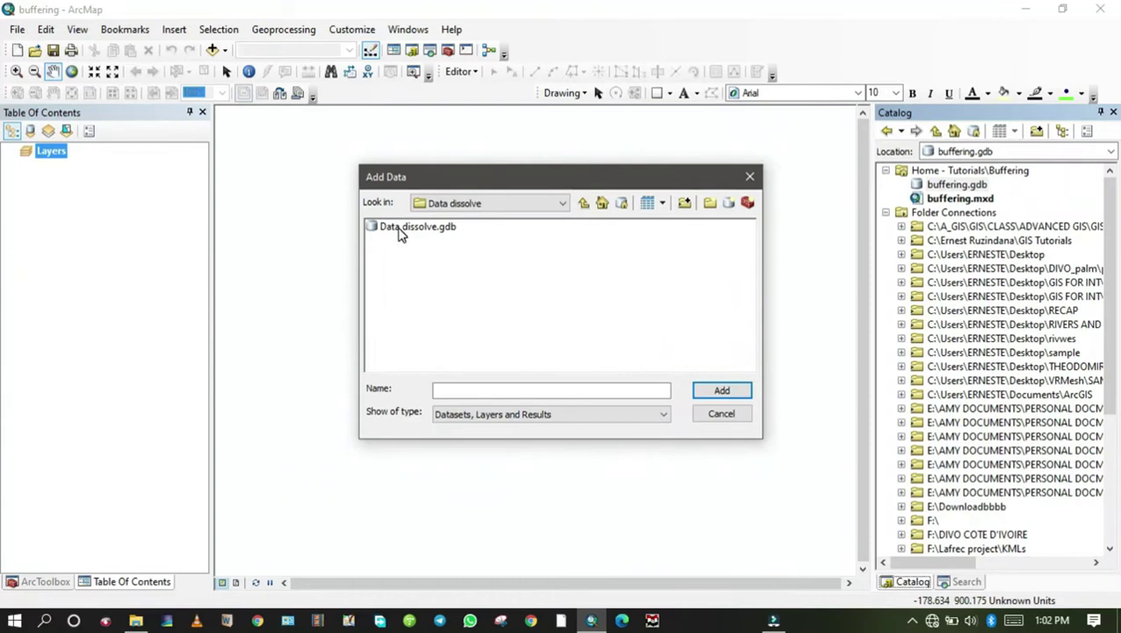
double_click(400, 230)
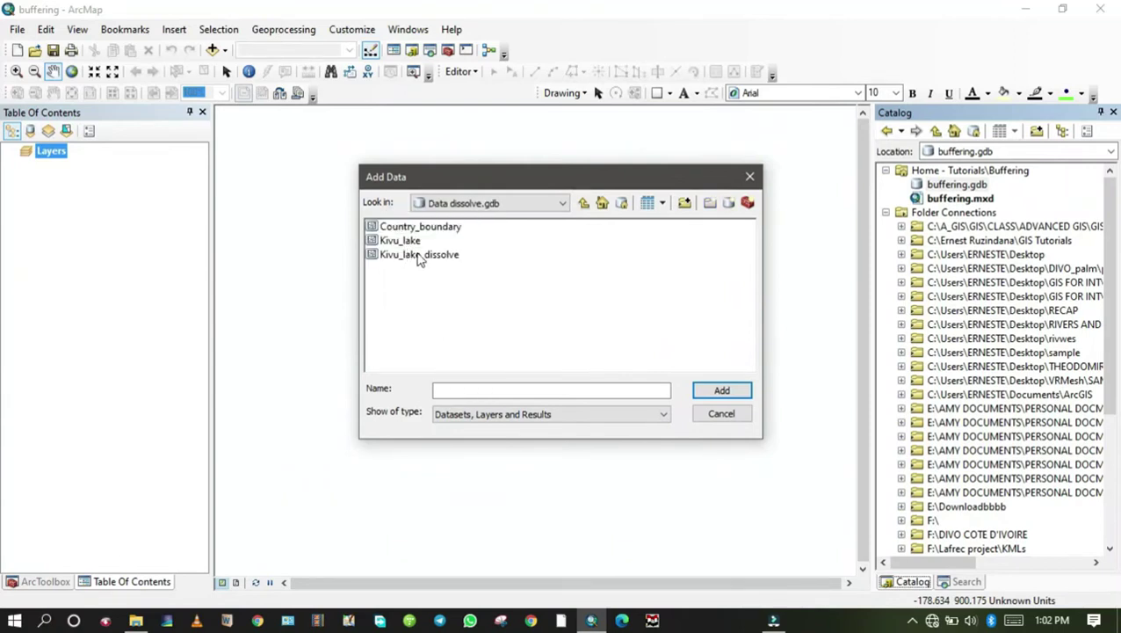
click(406, 257)
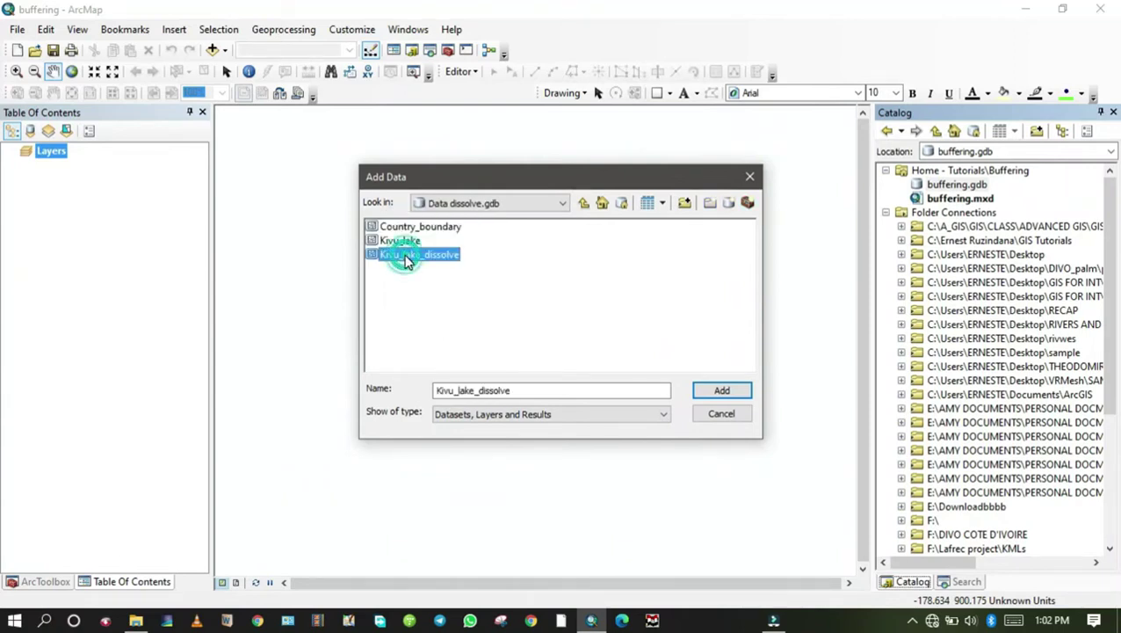
click(732, 390)
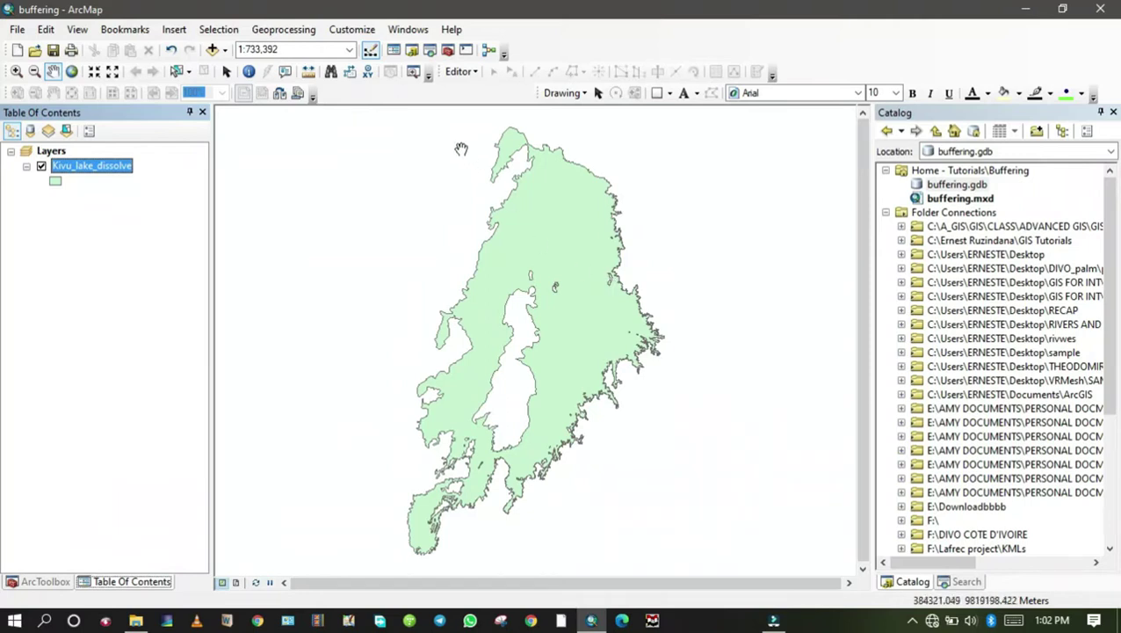
Step: Add a feature class to the map from the Nat_Resources dataset of Data2016.gdb, in the GIS Tutorials connection's Data2016 folder
click(19, 30)
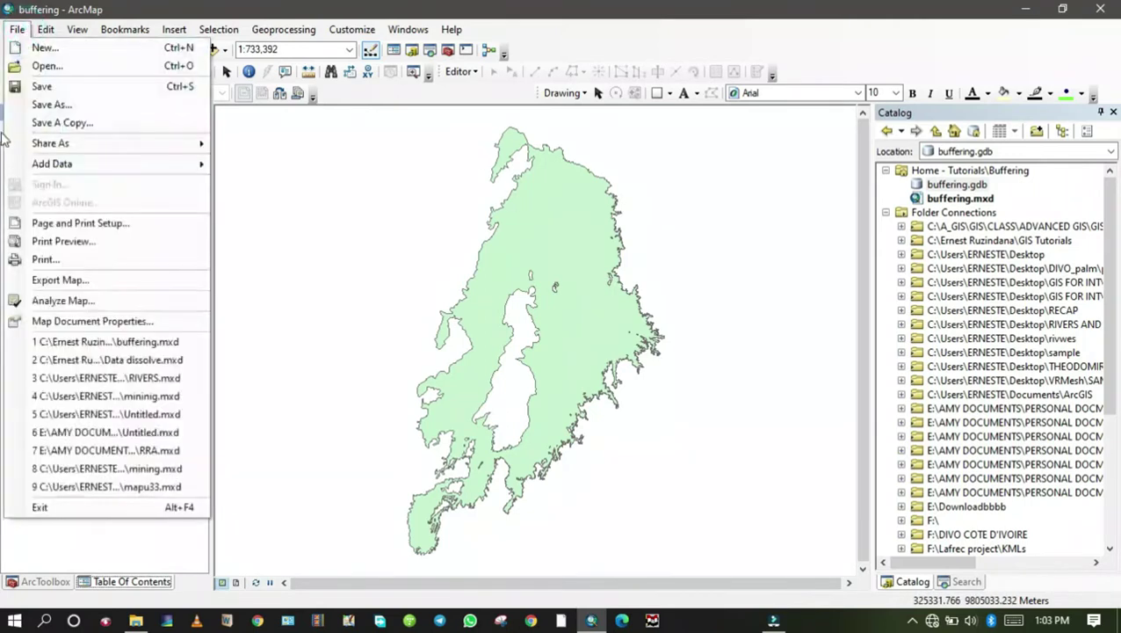
mouse_move(72, 169)
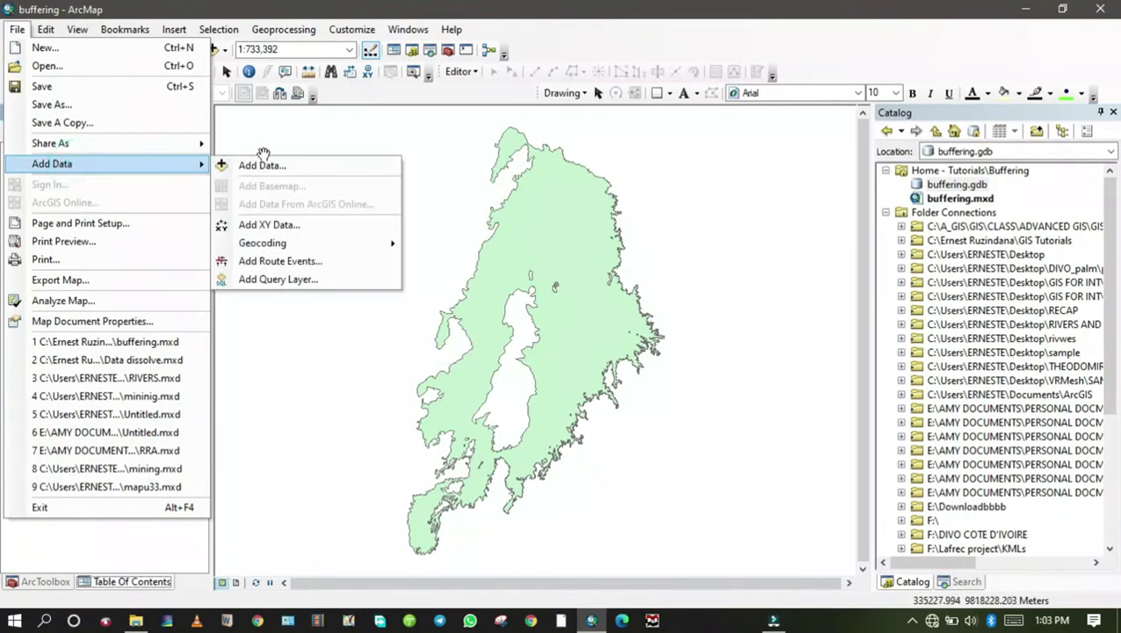
click(288, 167)
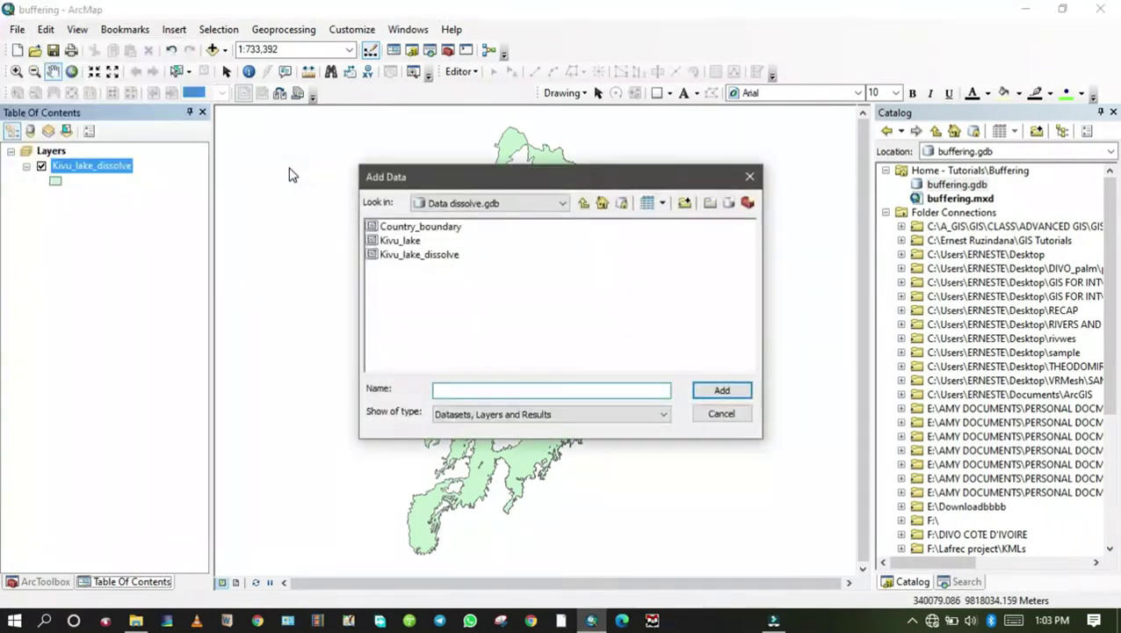
click(553, 204)
scroll(545, 246, up, 2)
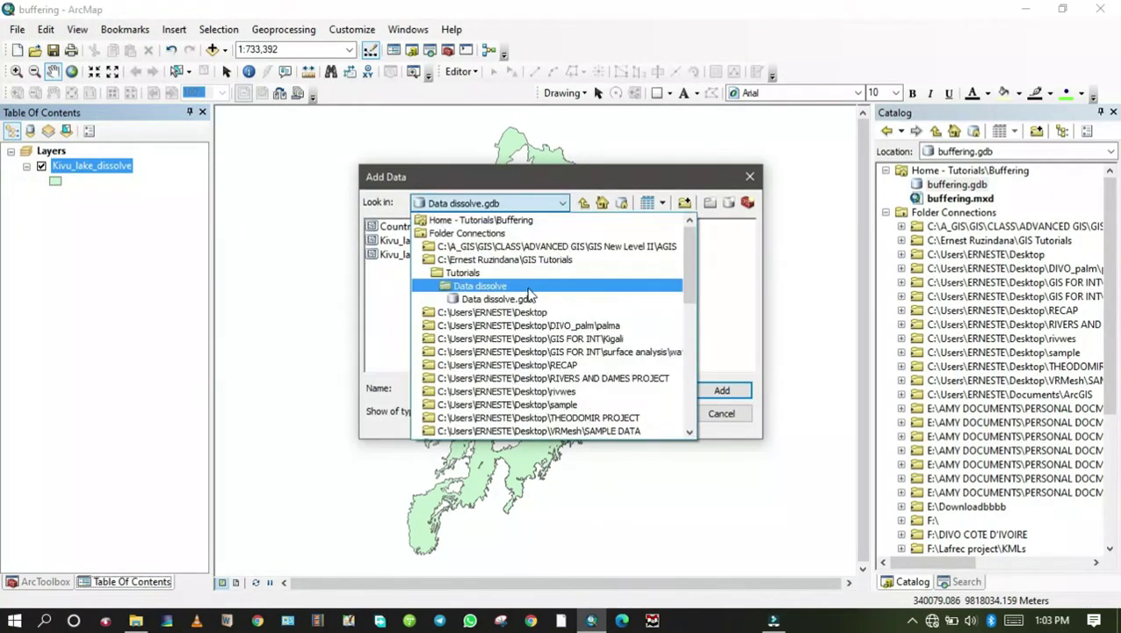
click(533, 261)
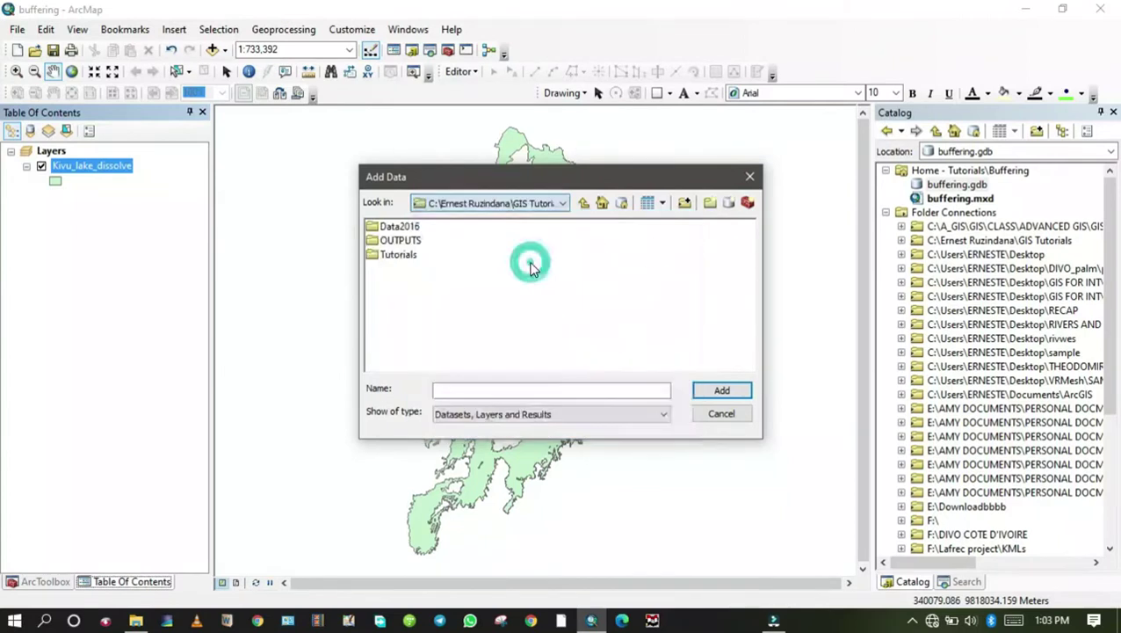
double_click(401, 228)
double_click(401, 226)
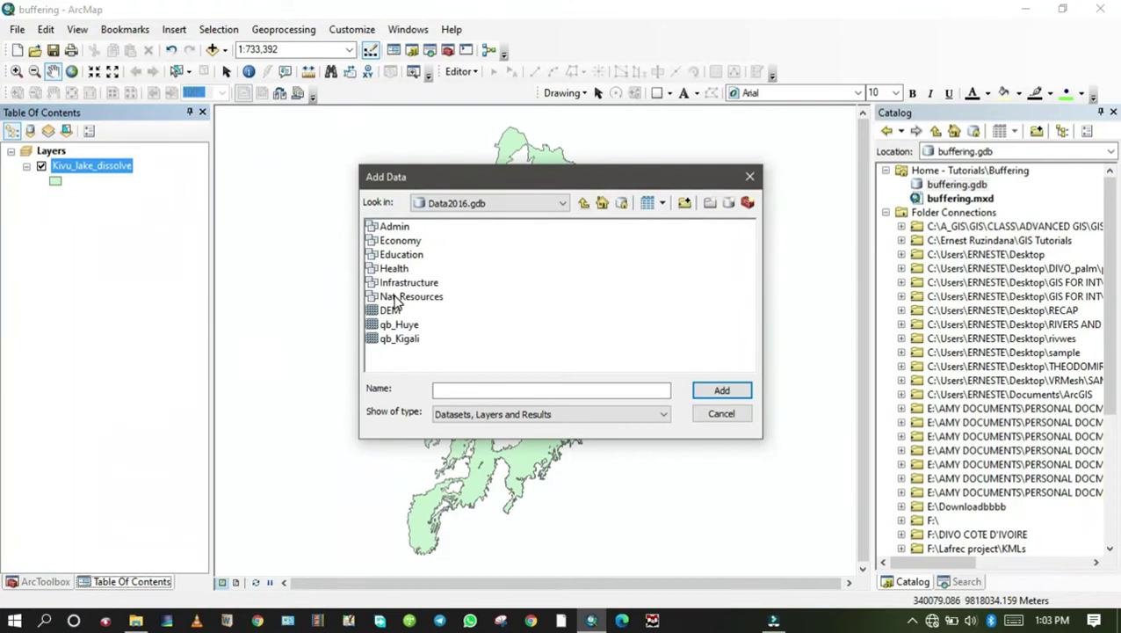
double_click(397, 299)
click(392, 283)
click(736, 391)
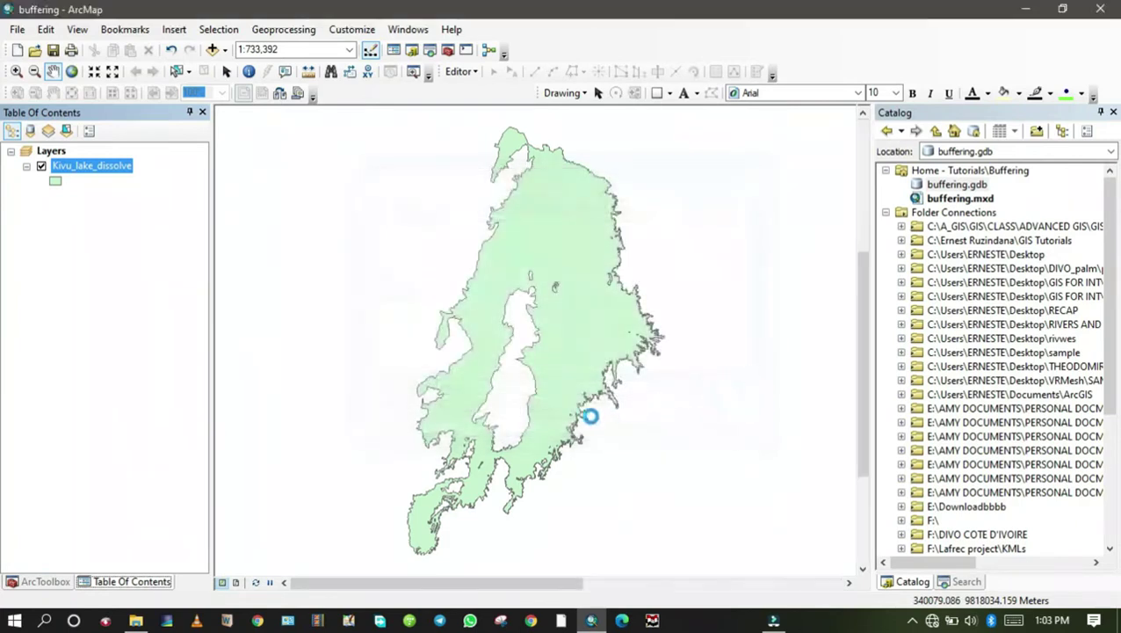
drag(525, 439, 446, 424)
drag(561, 281, 652, 286)
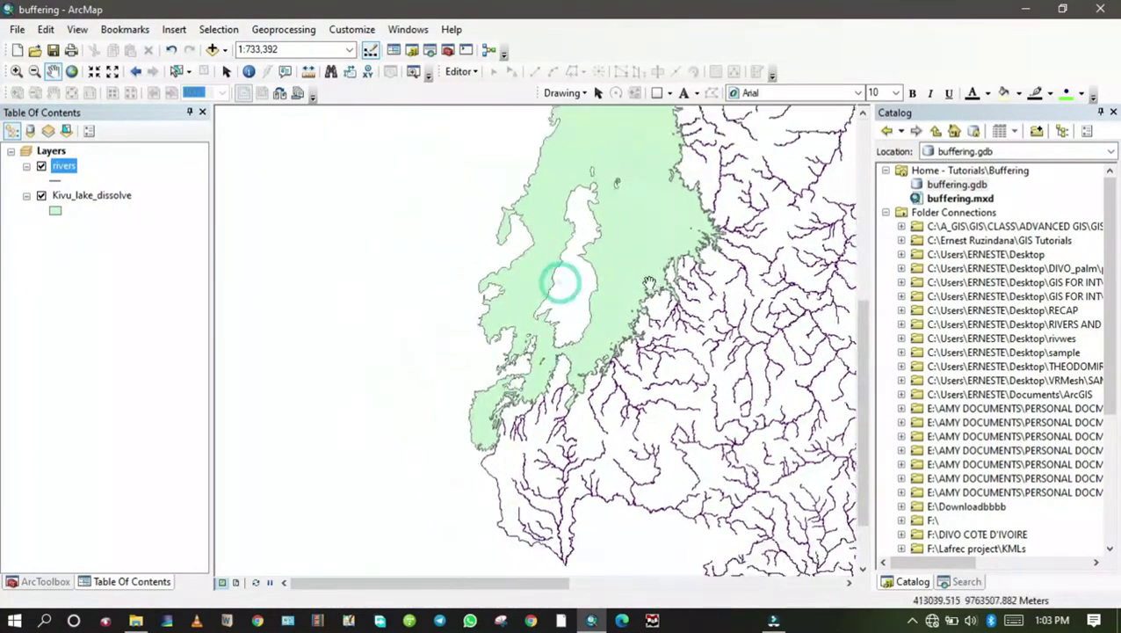
drag(426, 468, 253, 472)
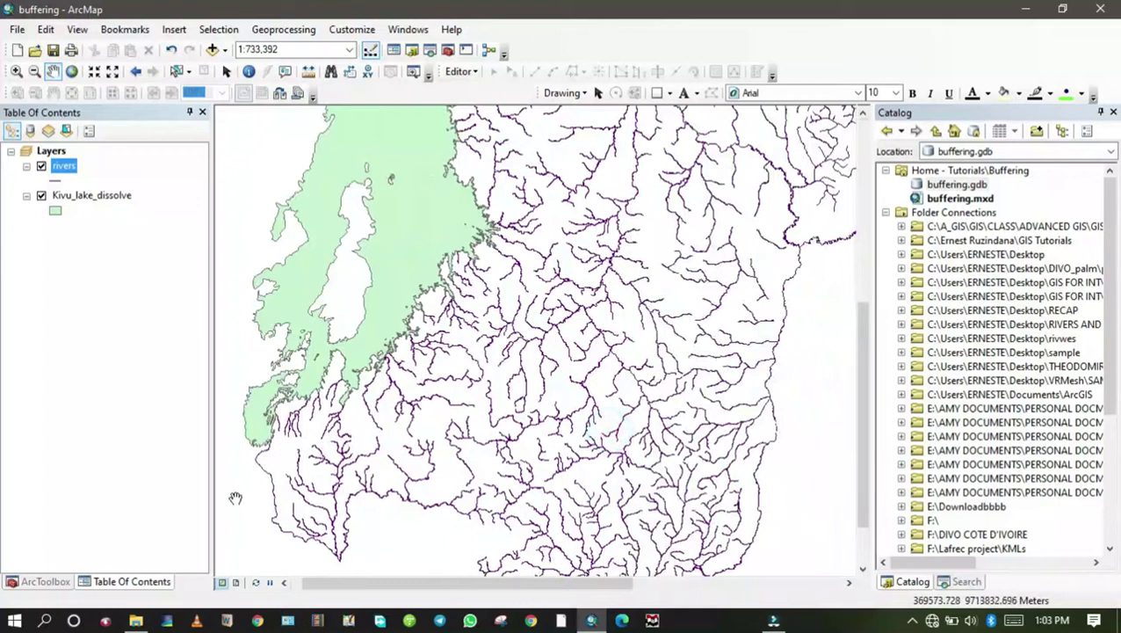
drag(403, 375, 447, 489)
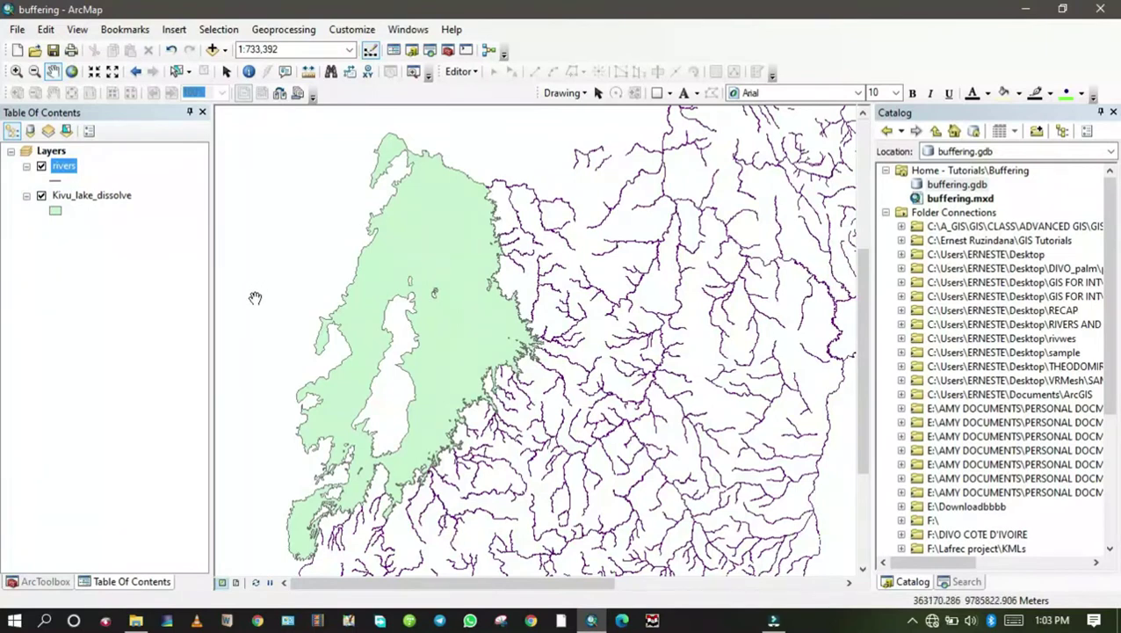
Step: Add the Hospitals feature class to the map from the Health dataset of Data2016.gdb
click(15, 29)
mouse_move(42, 162)
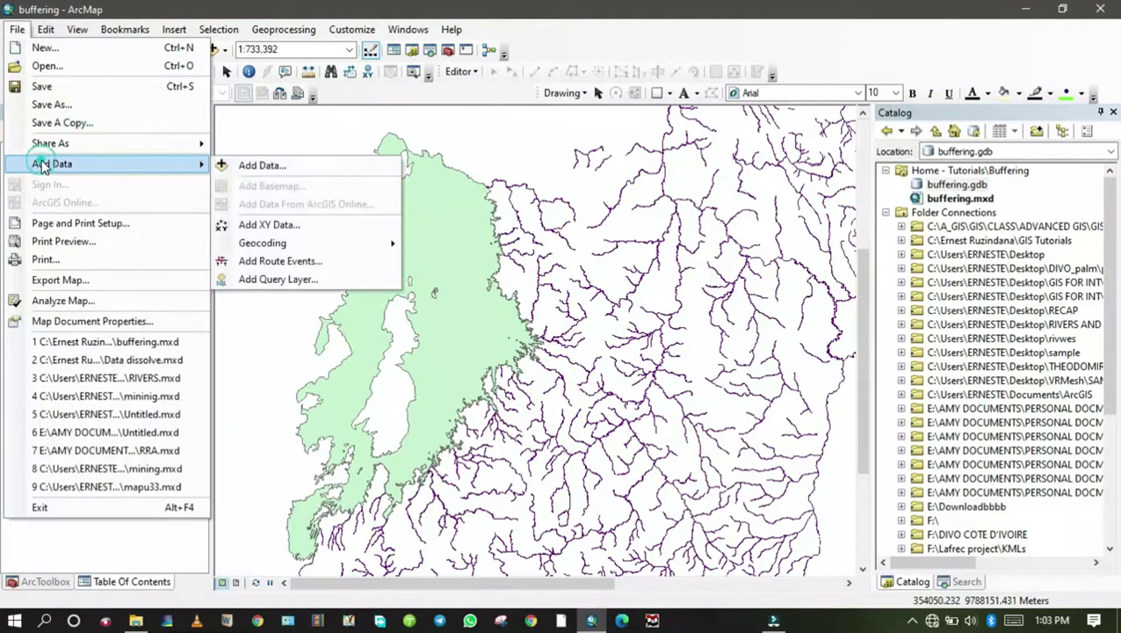
click(284, 169)
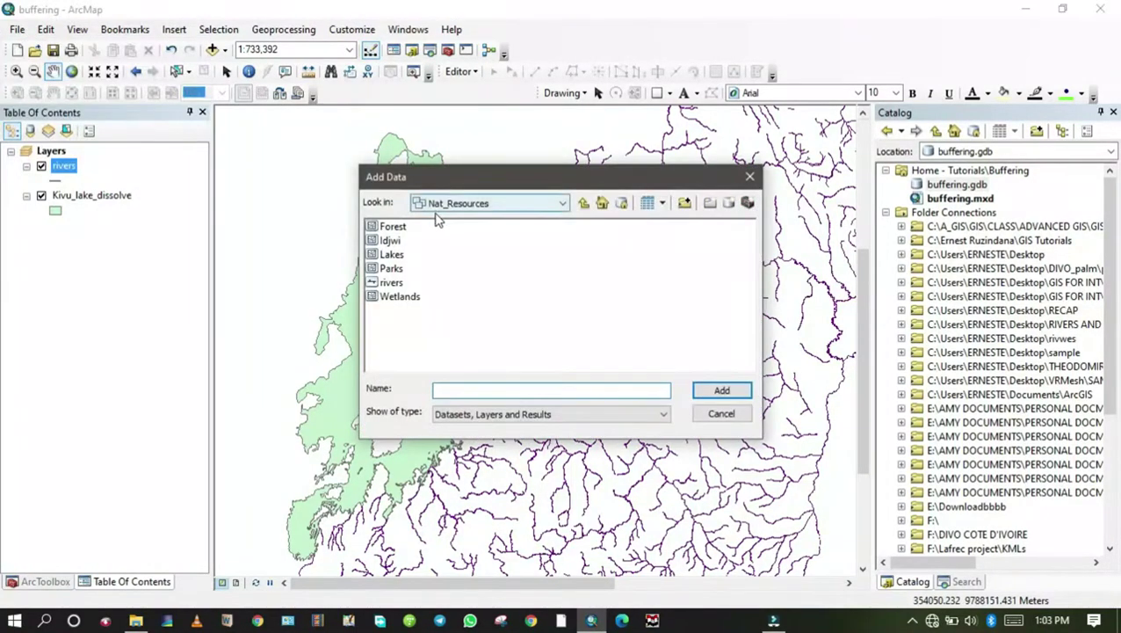
click(583, 204)
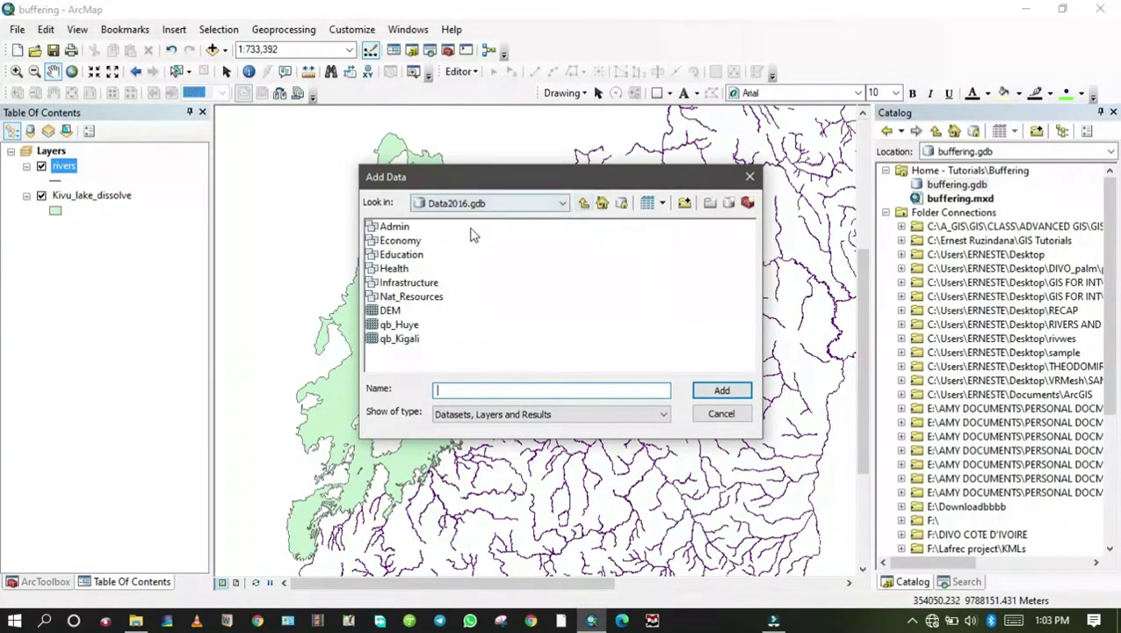
double_click(400, 272)
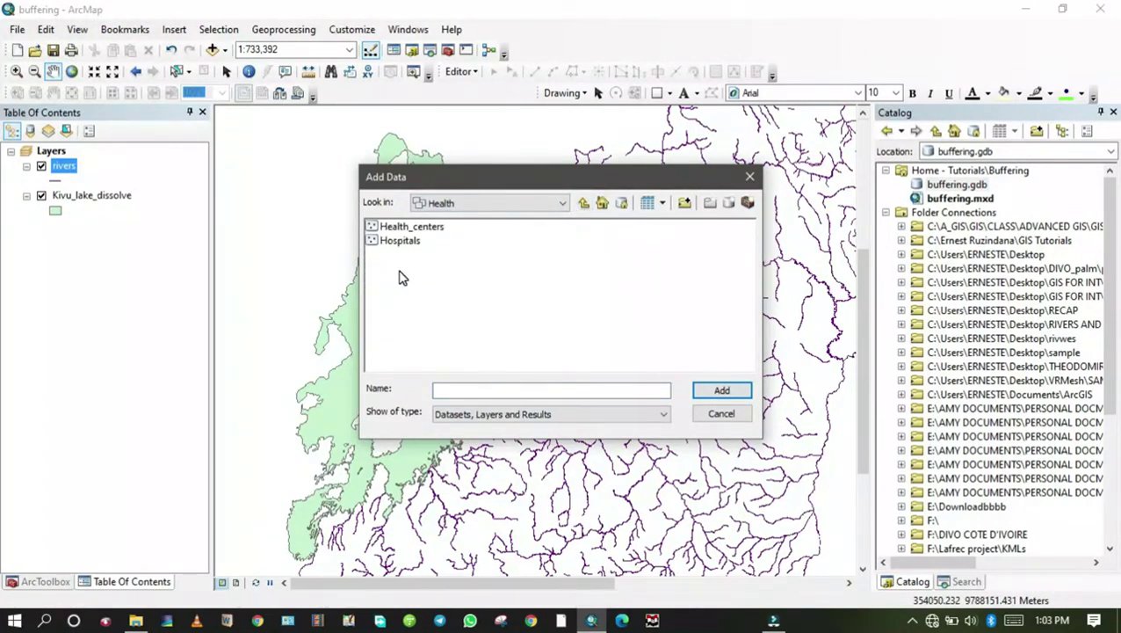
click(407, 243)
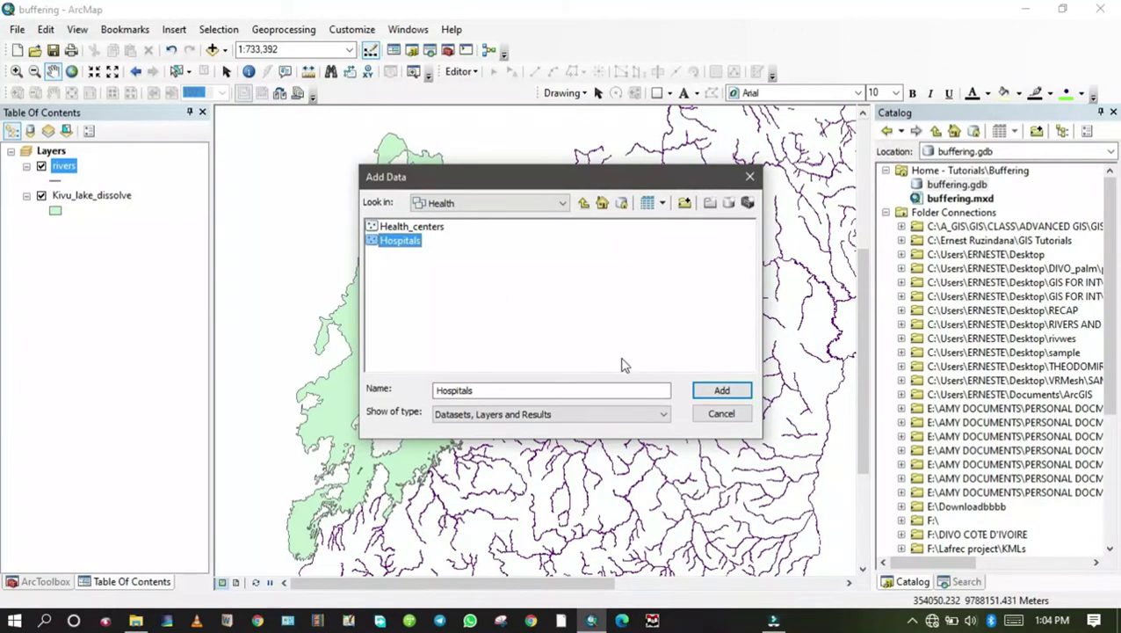
click(716, 392)
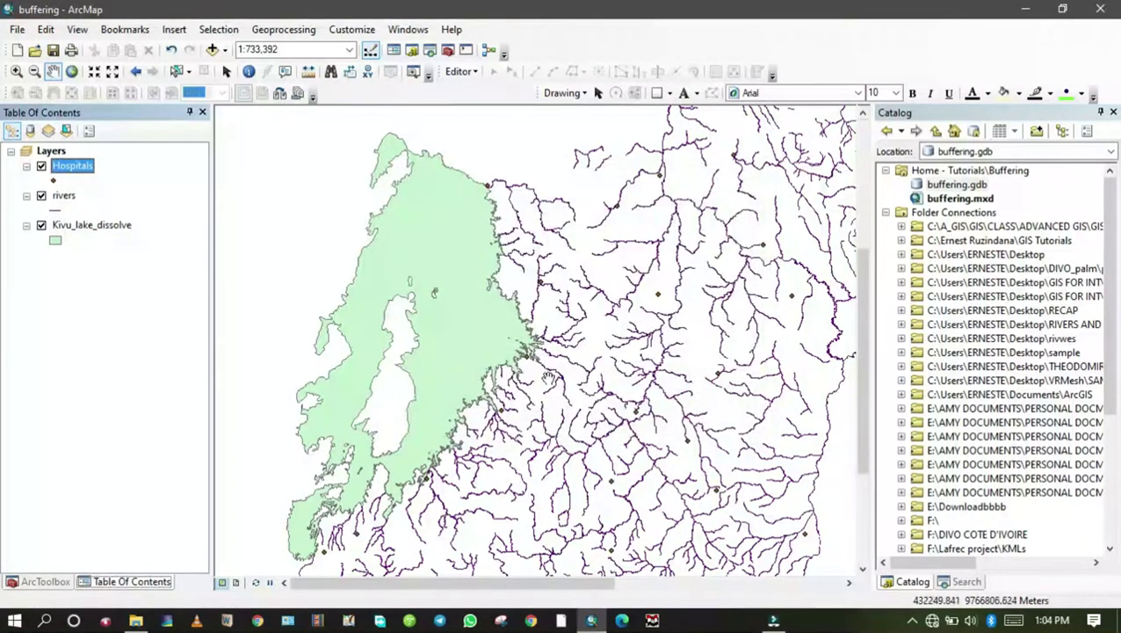
drag(472, 429, 488, 386)
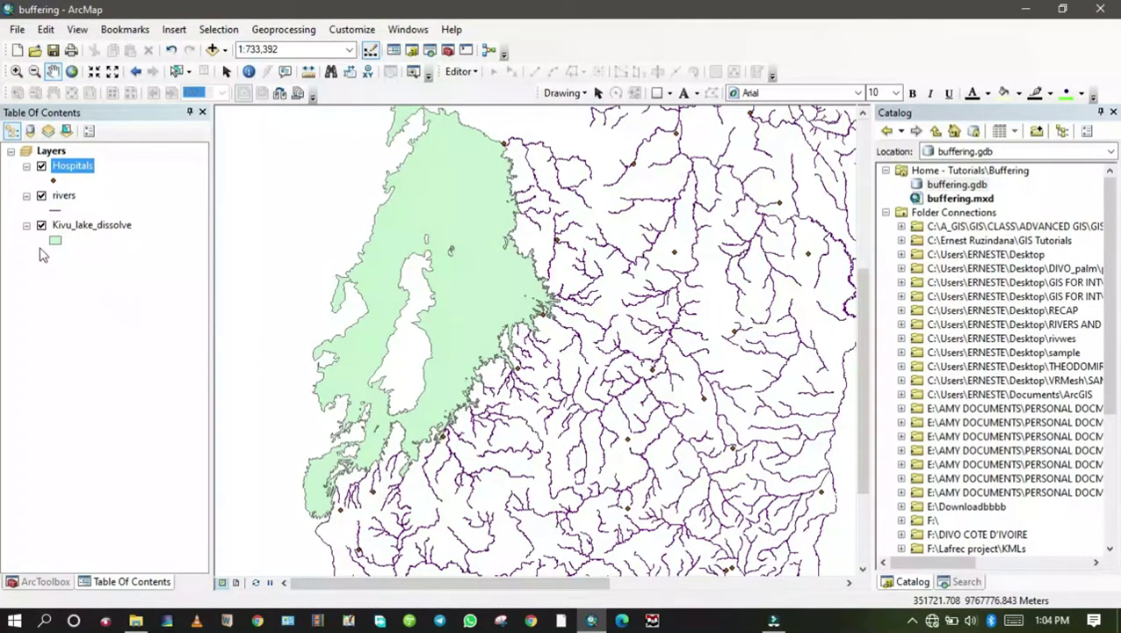
Step: Turn off the Hospitals and rivers layers so that only Kivu_lake_dissolve is drawn
click(42, 166)
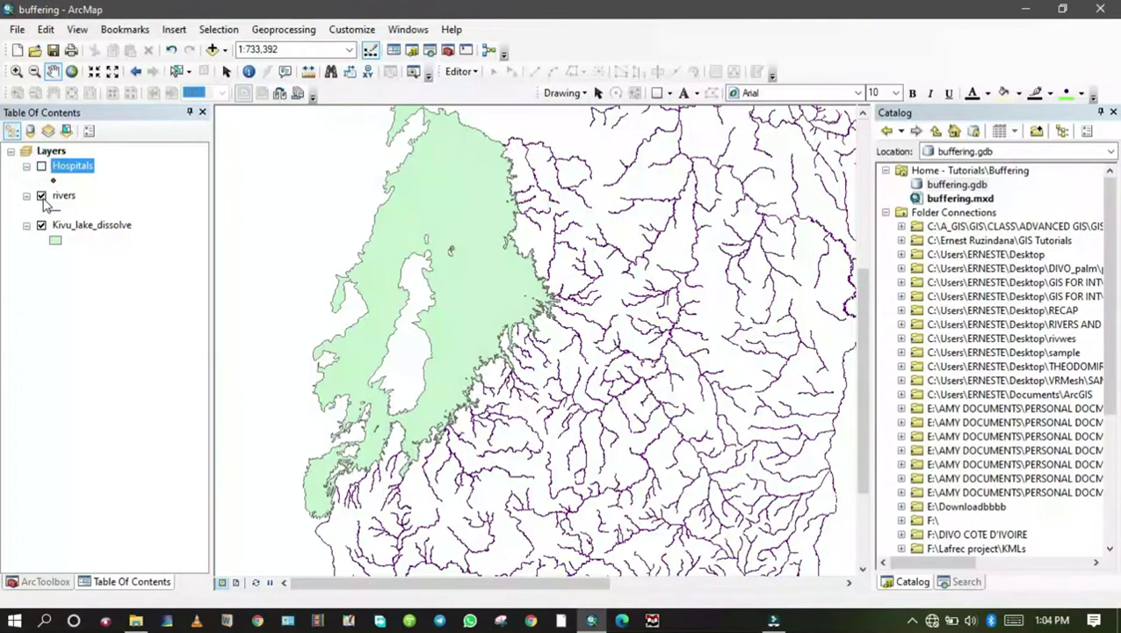
click(42, 196)
click(109, 195)
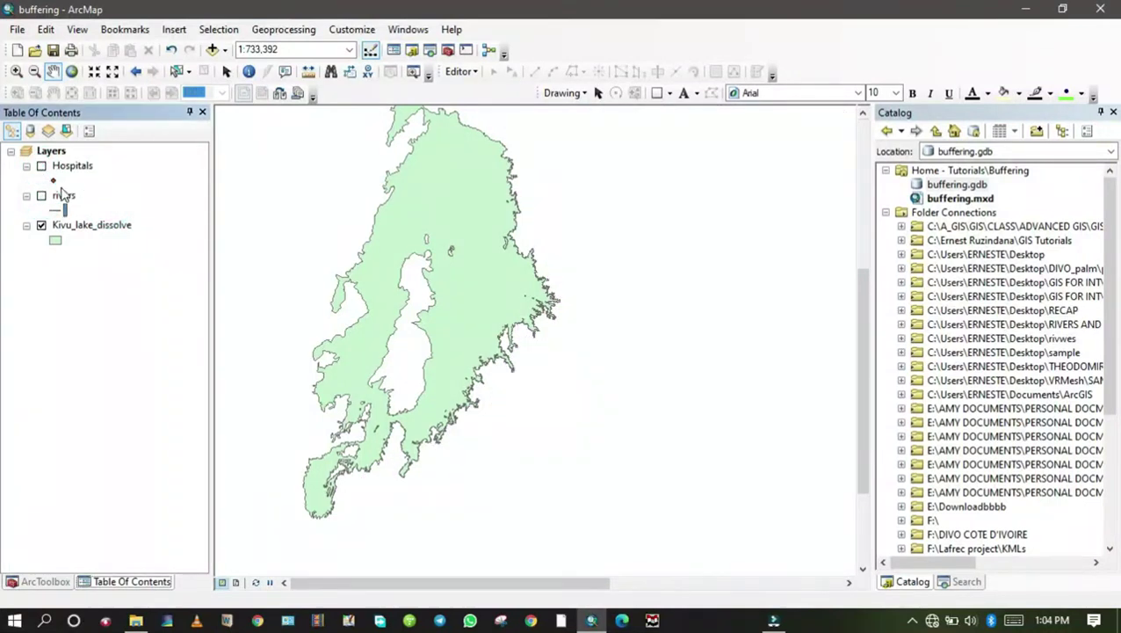
drag(323, 246, 463, 270)
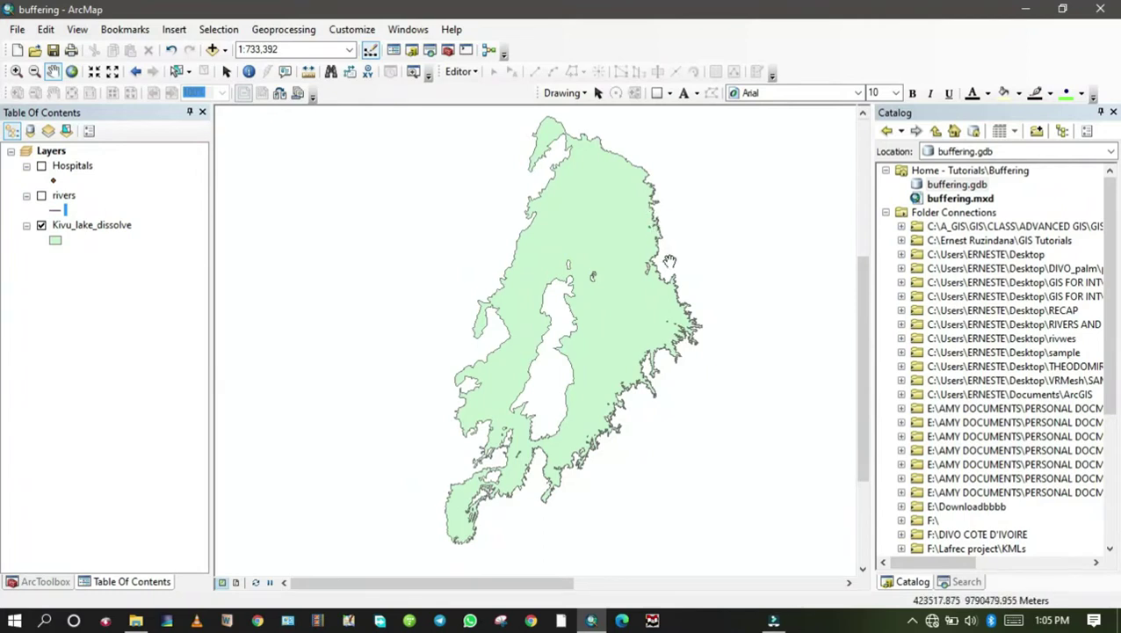
Step: Start the Buffer tool from the Proximity analysis tools with Kivu_lake_dissolve as the input features
click(447, 49)
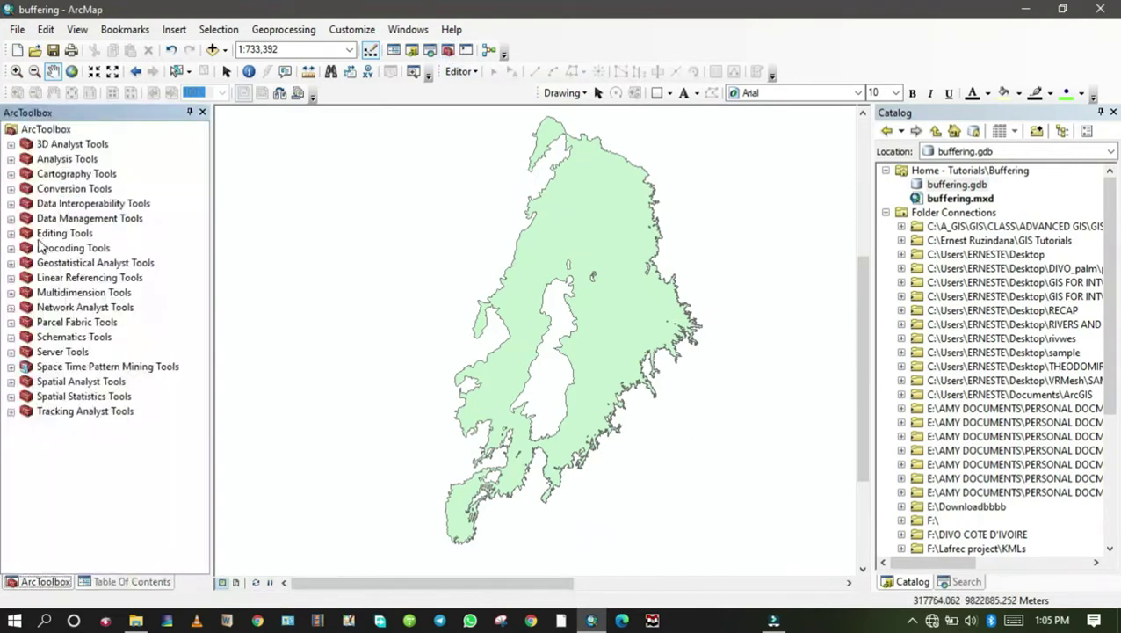
double_click(65, 161)
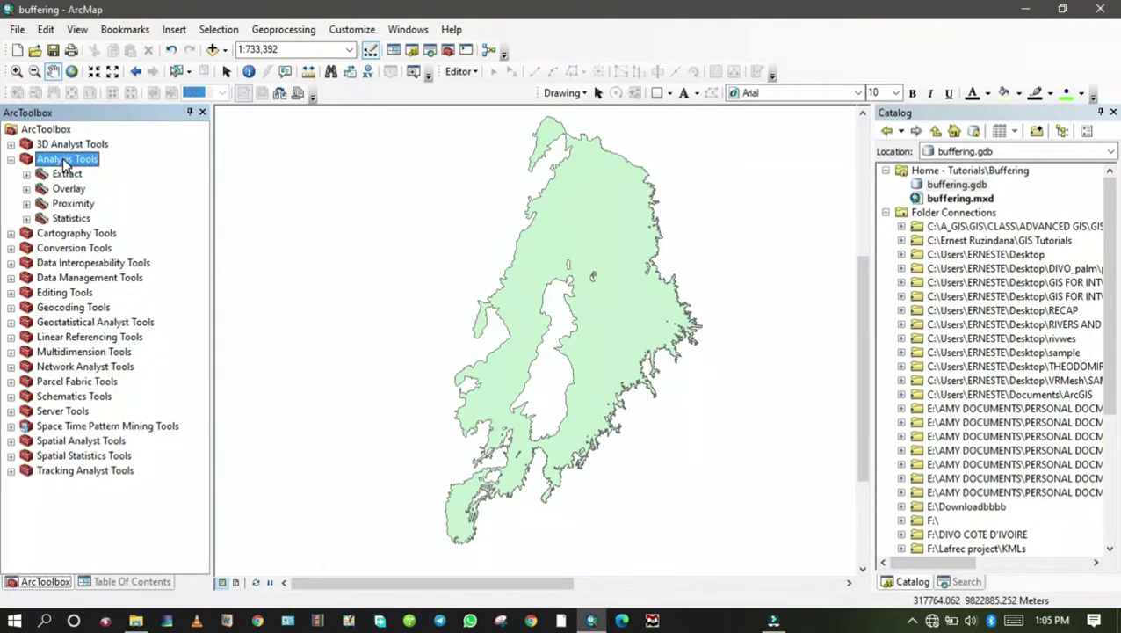
double_click(65, 205)
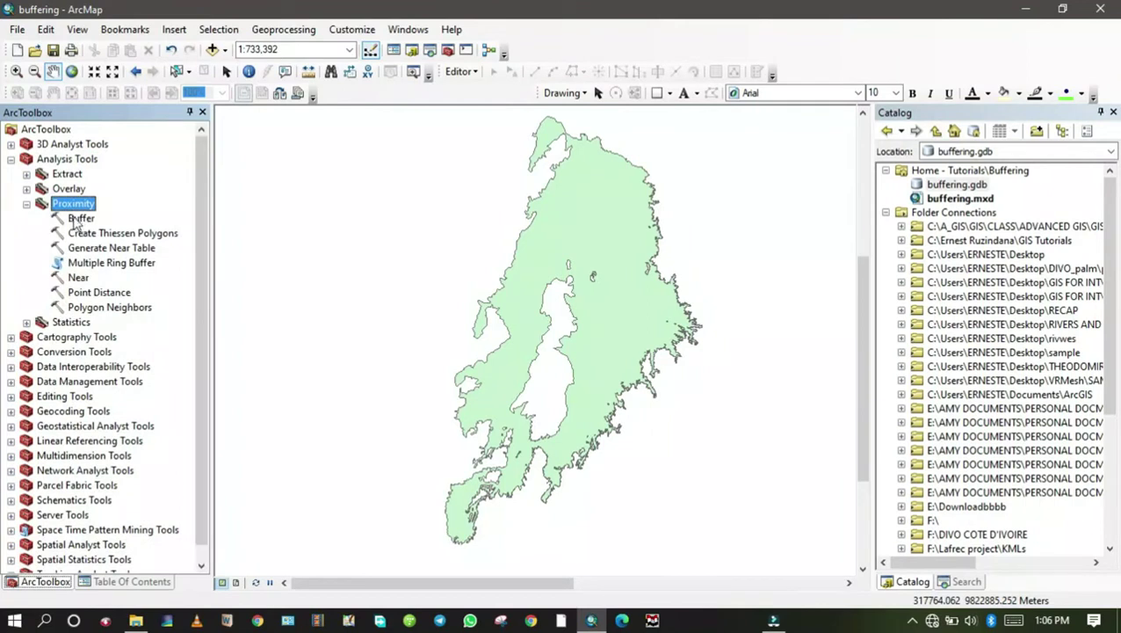
click(79, 220)
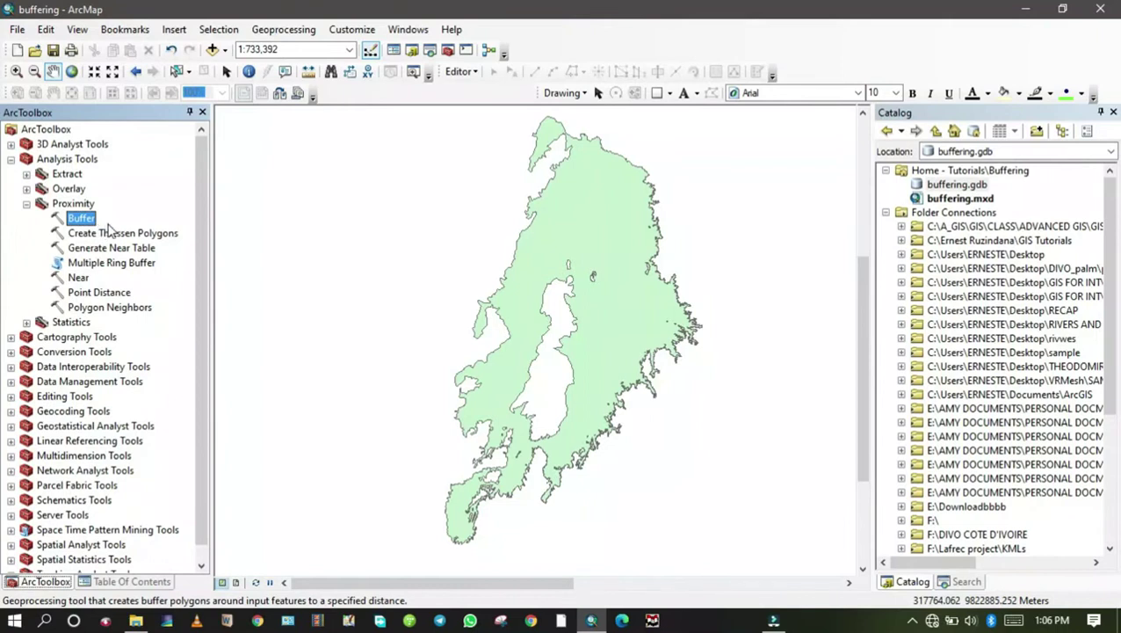
double_click(80, 219)
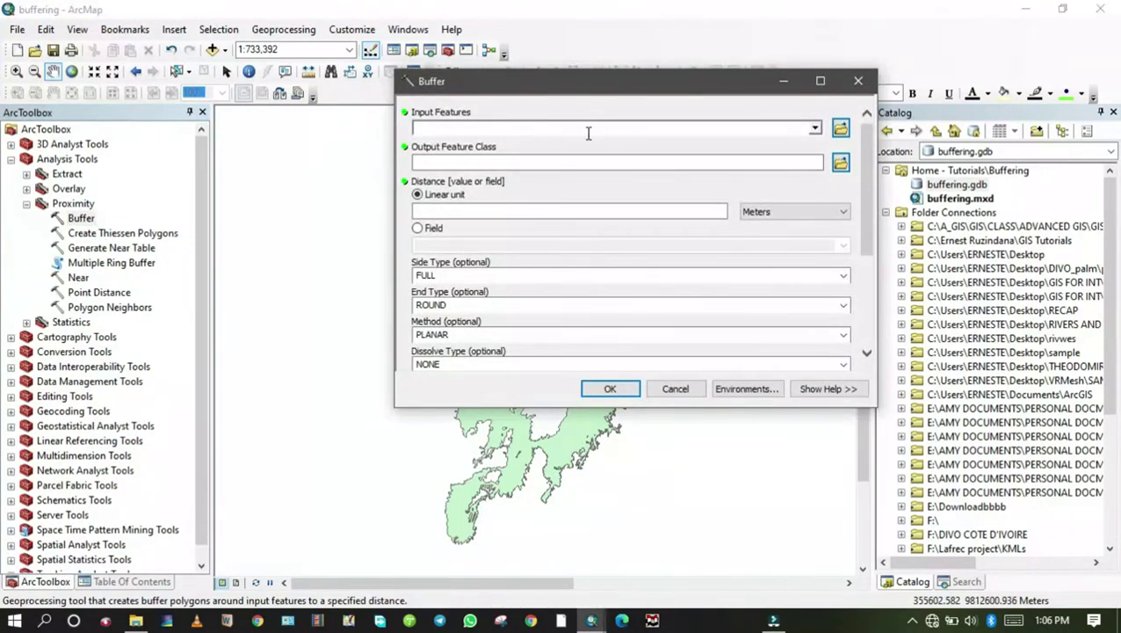
click(815, 128)
click(465, 174)
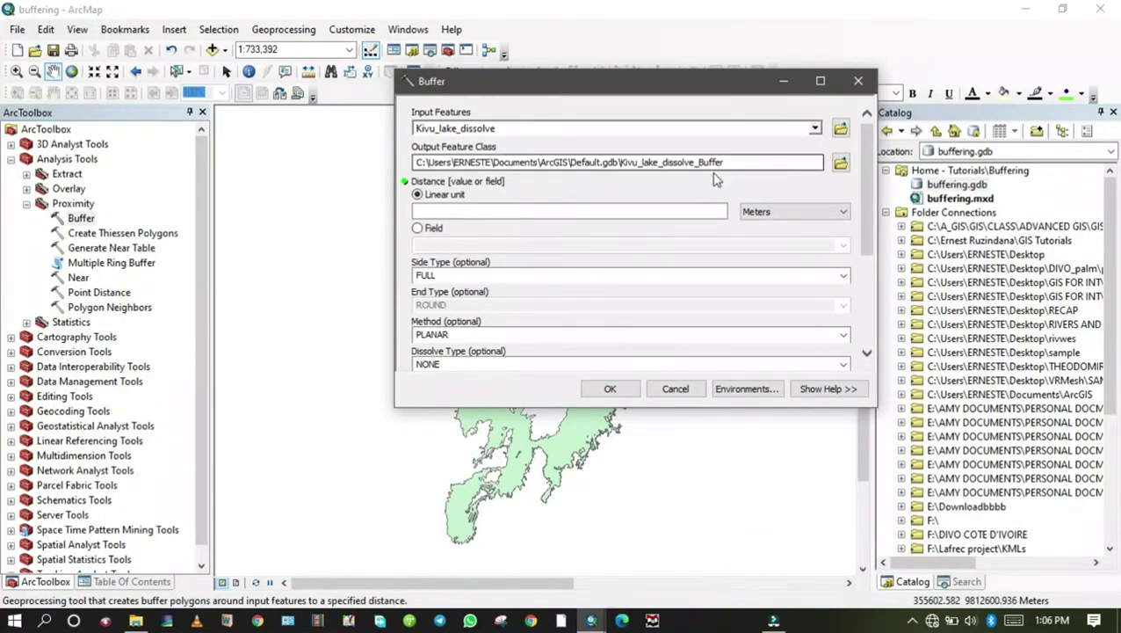
Step: Set the buffer's output feature class to Kivu_buffer in the home folder's buffering.gdb
click(841, 165)
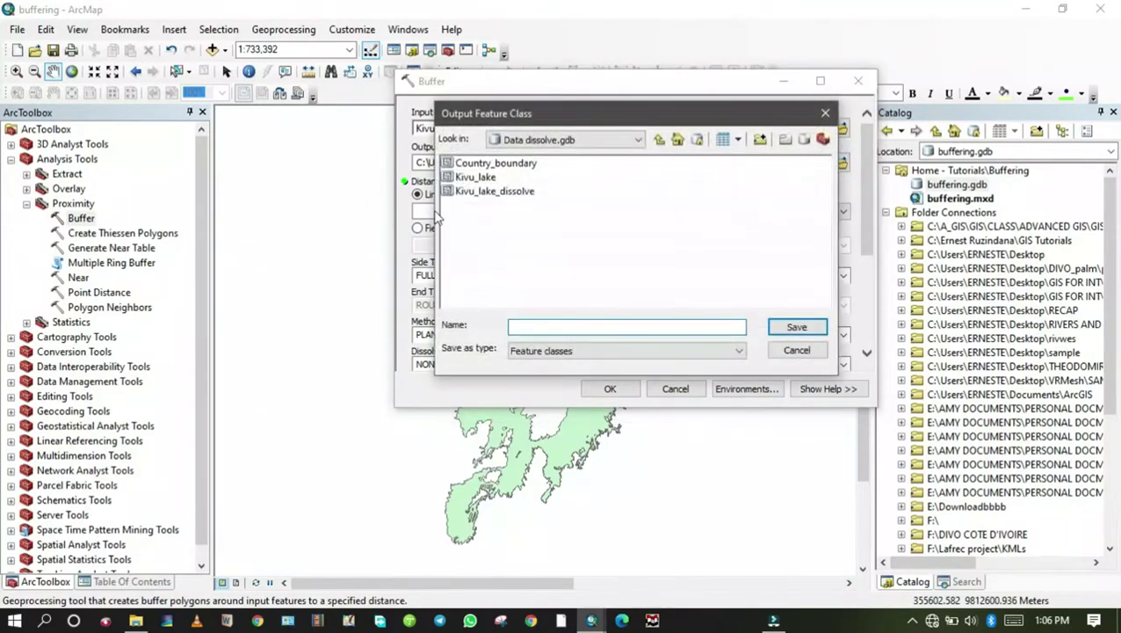
click(678, 141)
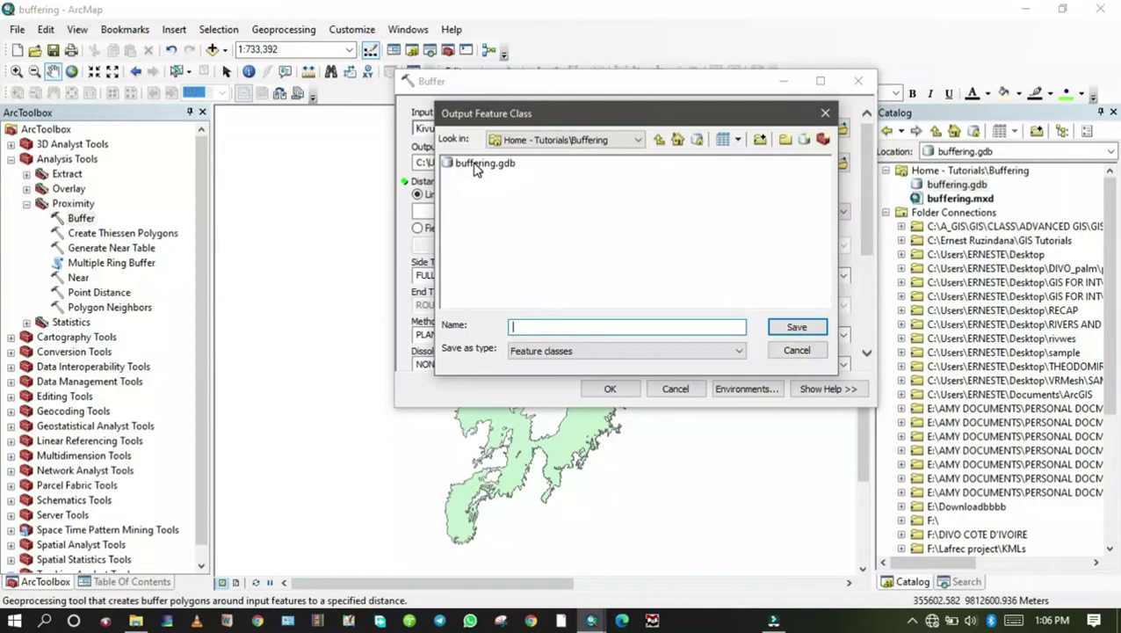
double_click(476, 166)
click(547, 322)
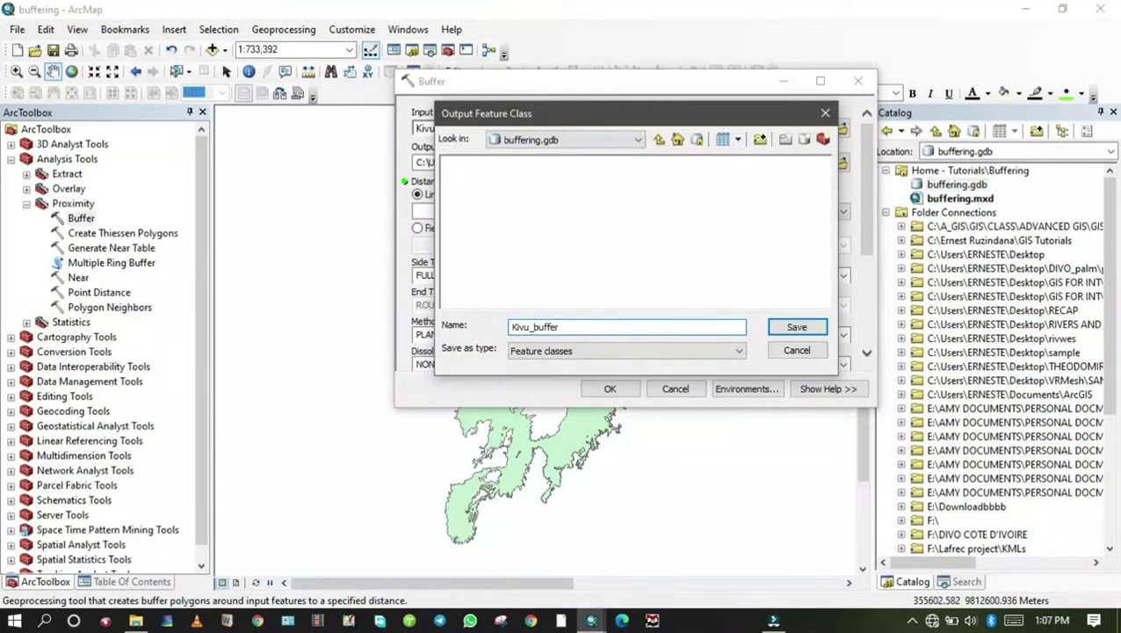
click(812, 327)
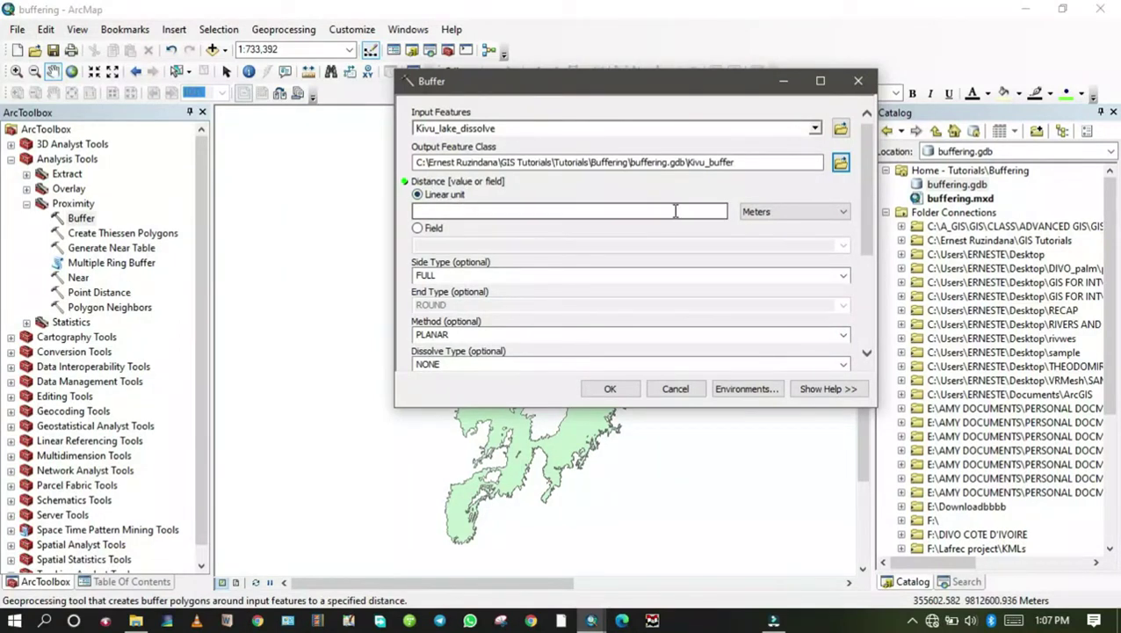
Step: Run the buffer with a linear distance of 500 meters, side type OUTSIDE_ONLY and dissolve type ALL
click(717, 212)
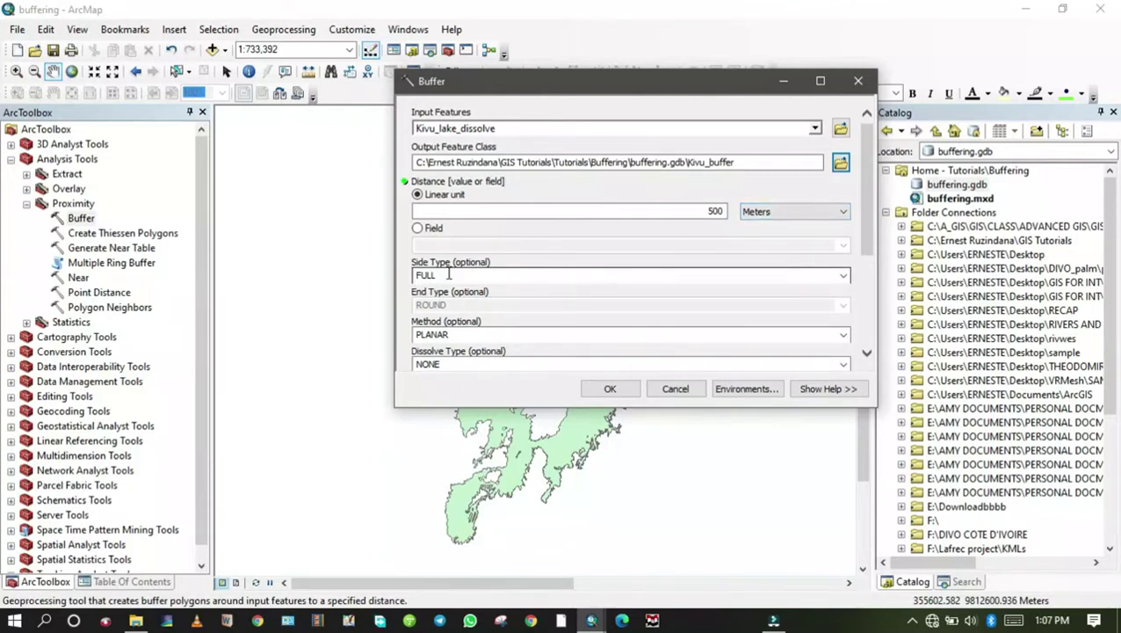
click(843, 275)
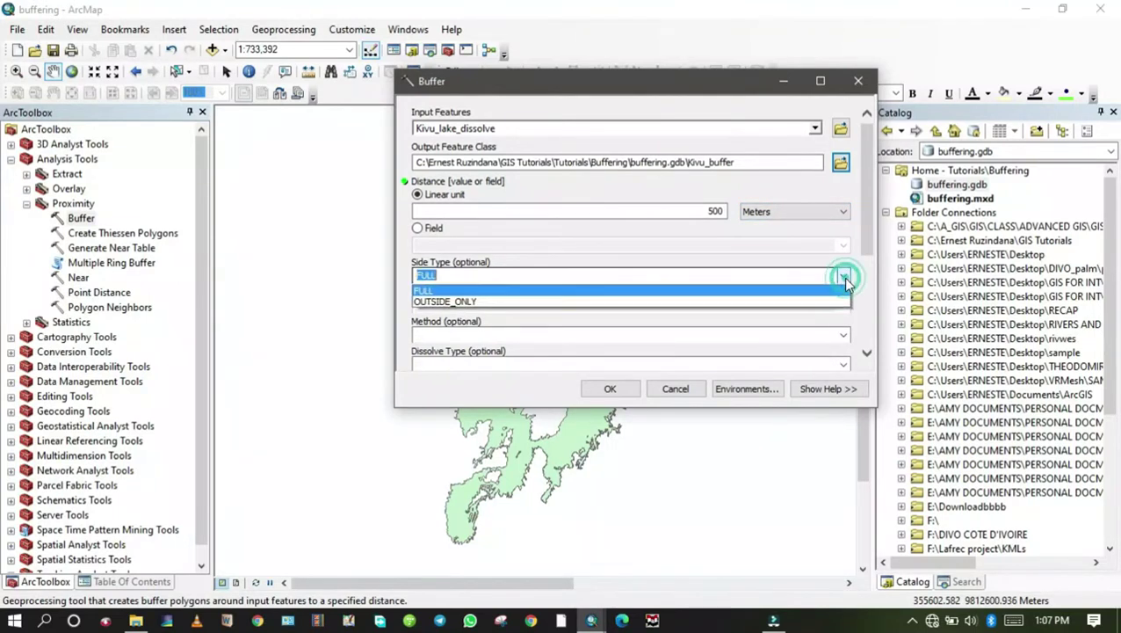
click(631, 302)
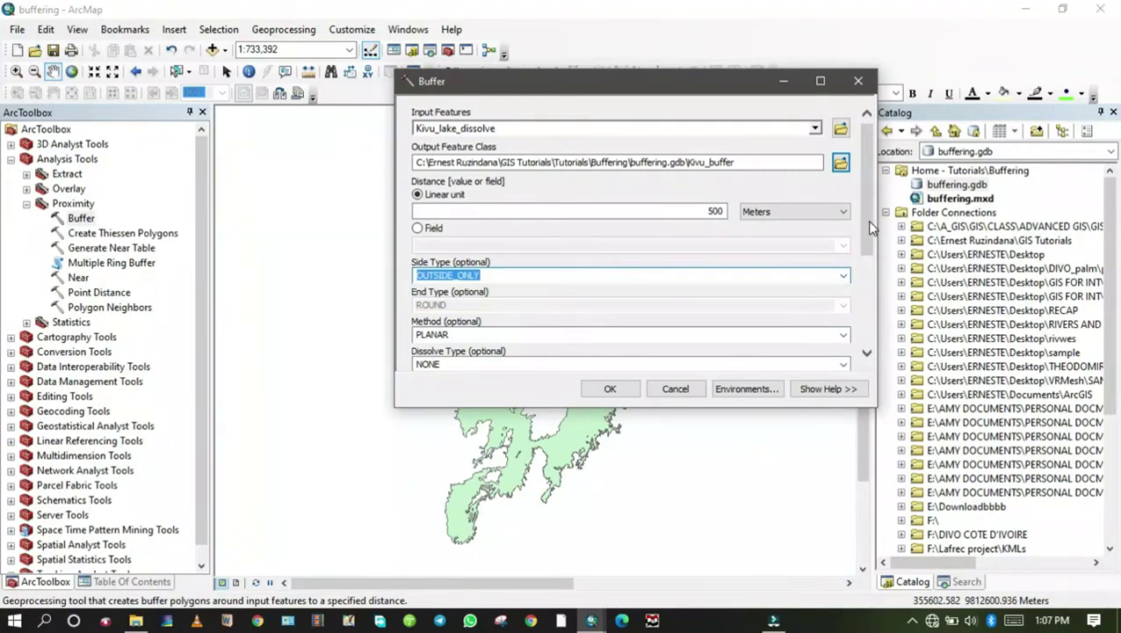
scroll(866, 219, down, 2)
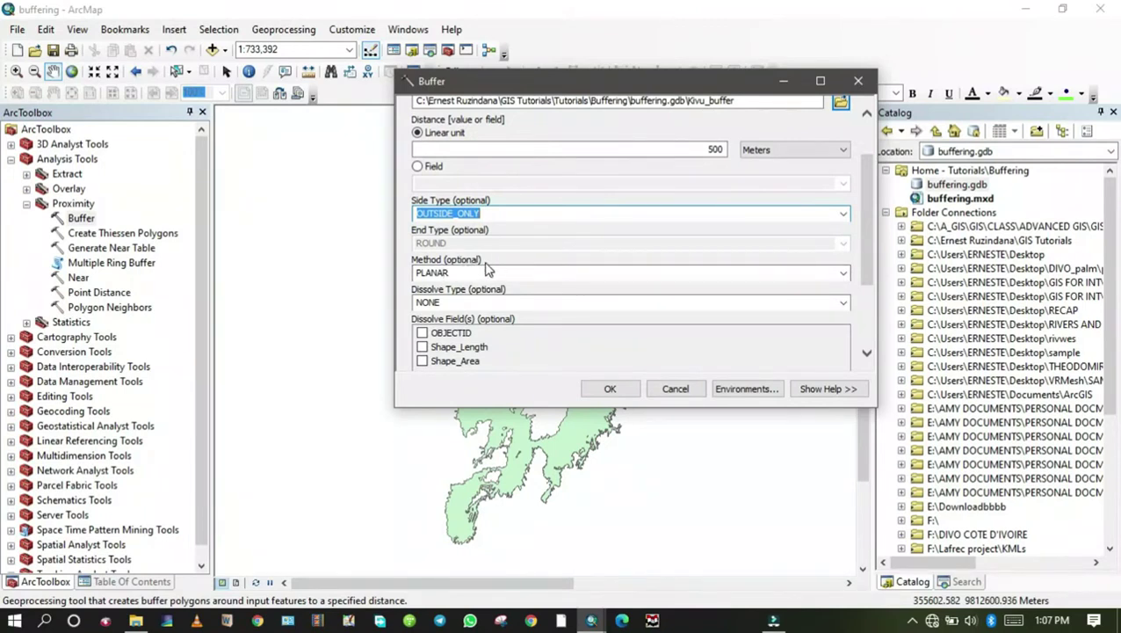
click(843, 302)
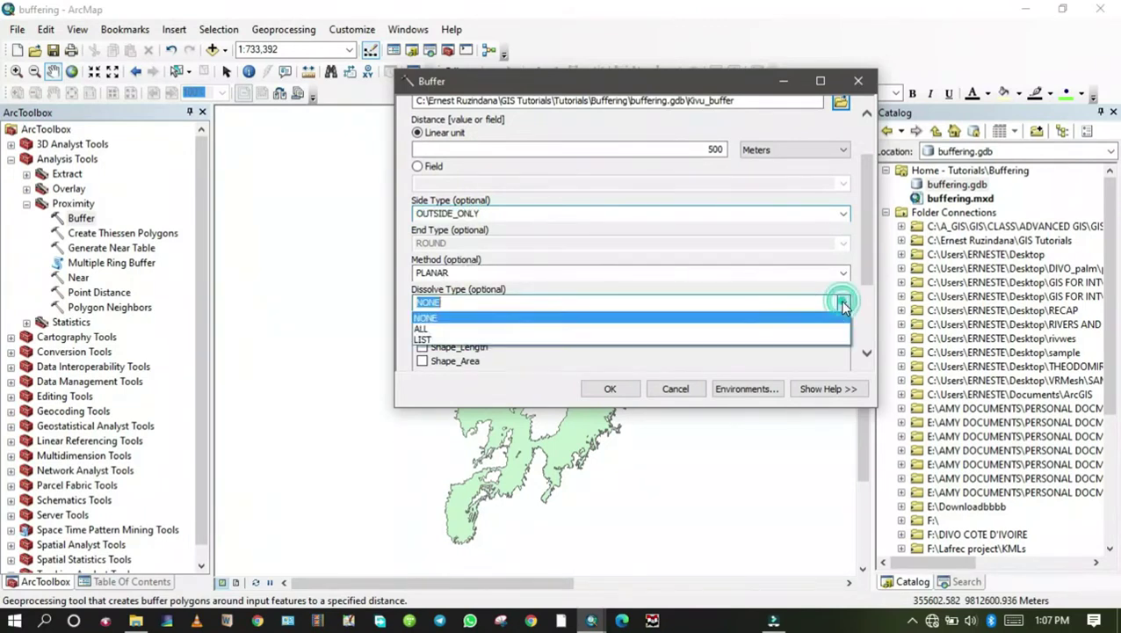
click(483, 329)
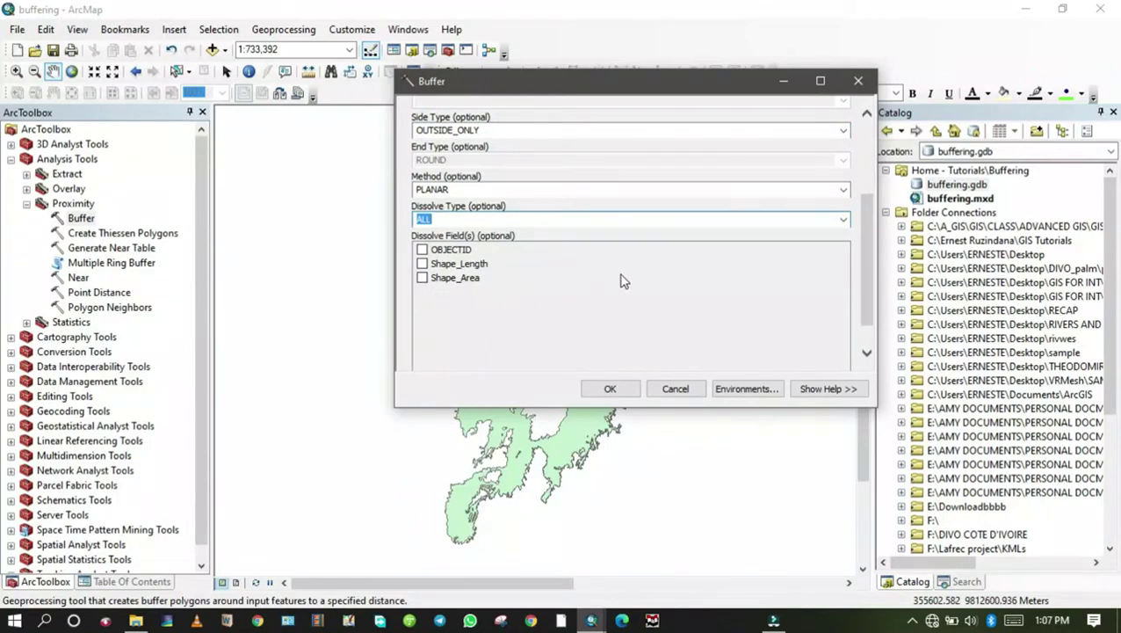
click(609, 389)
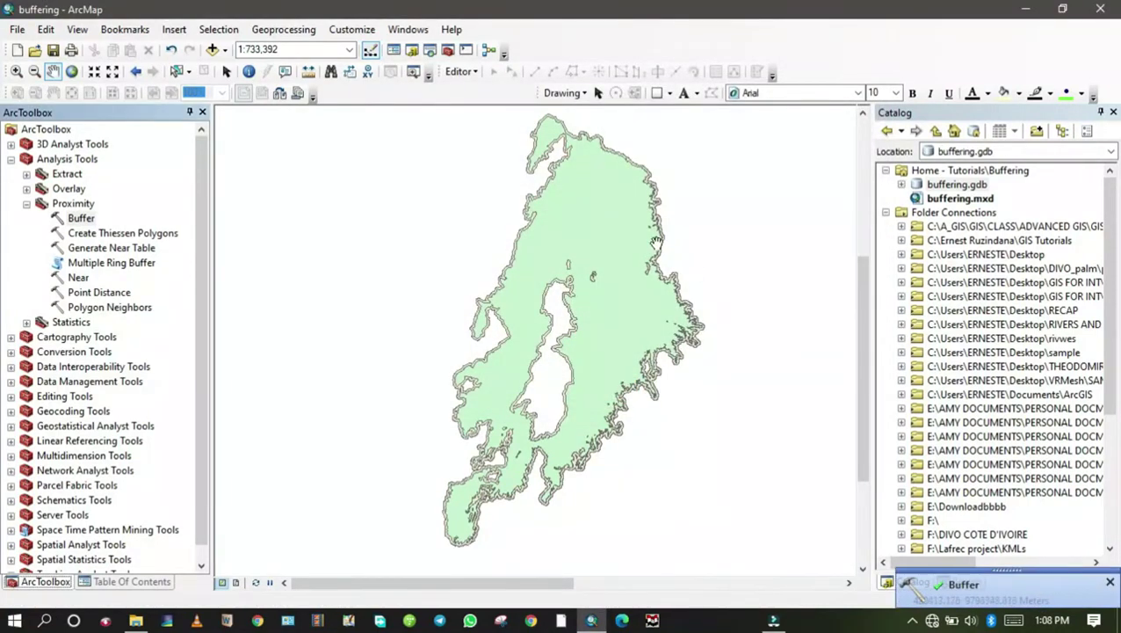
Step: Give the Kivu_buffer layer's symbol a yellow fill and a red outline
scroll(663, 234, up, 5)
scroll(663, 234, up, 2)
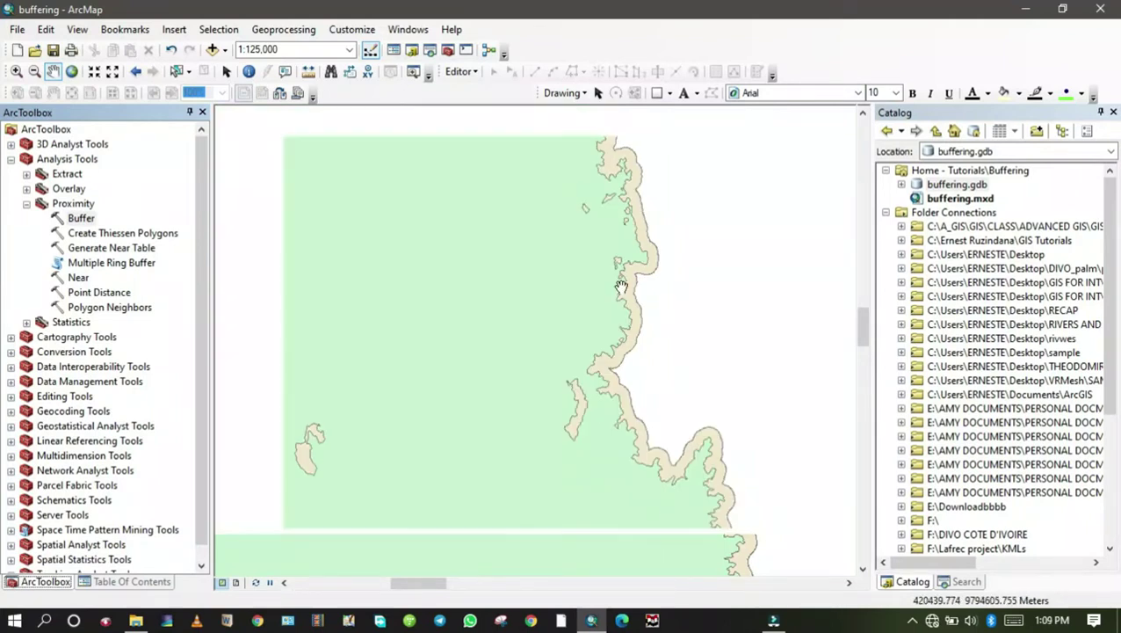
scroll(624, 286, down, 1)
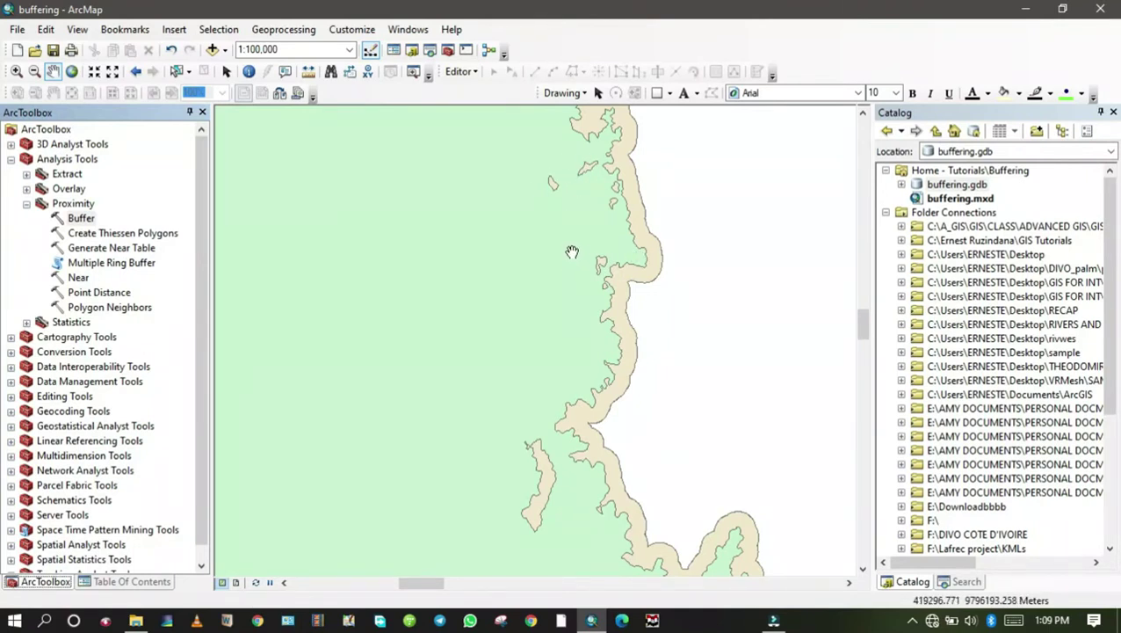
scroll(571, 252, up, 4)
click(151, 584)
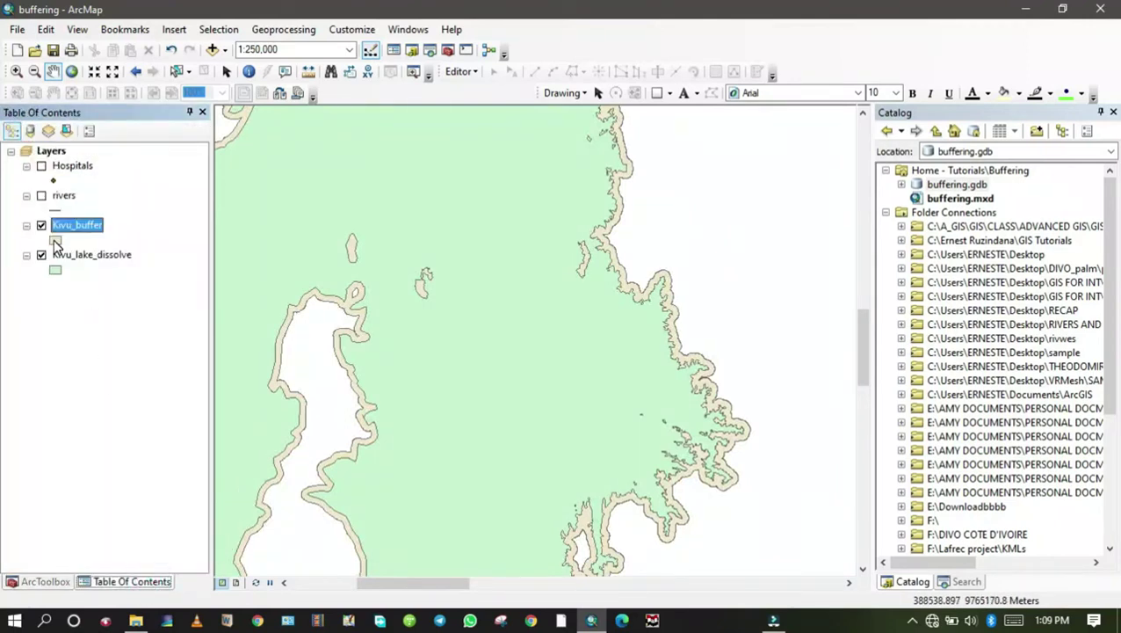
click(54, 239)
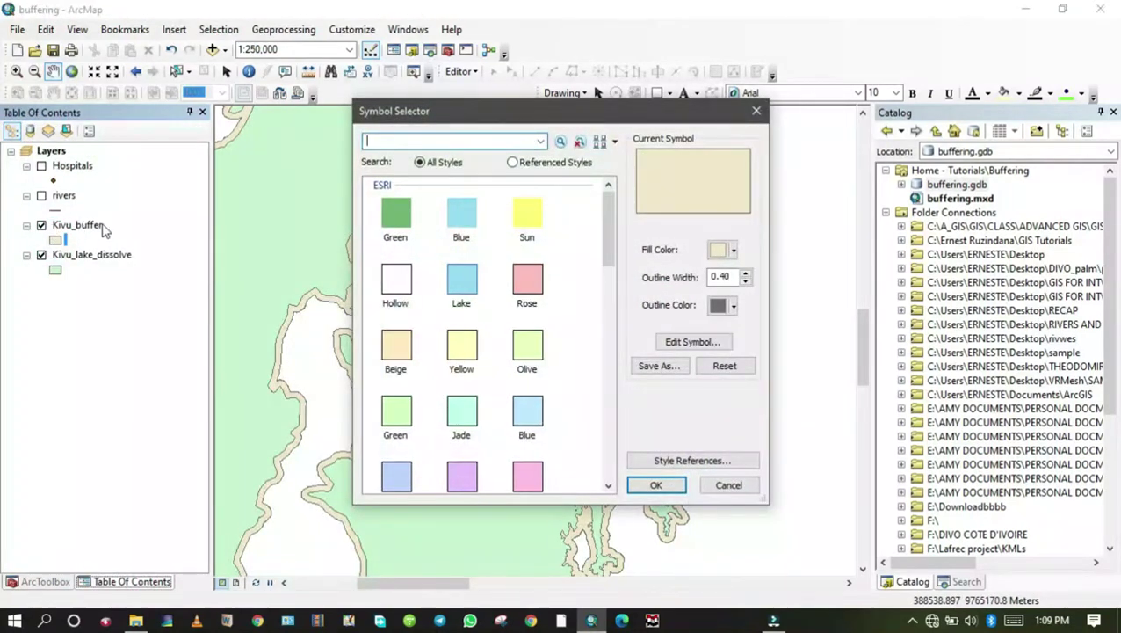
click(719, 250)
click(775, 322)
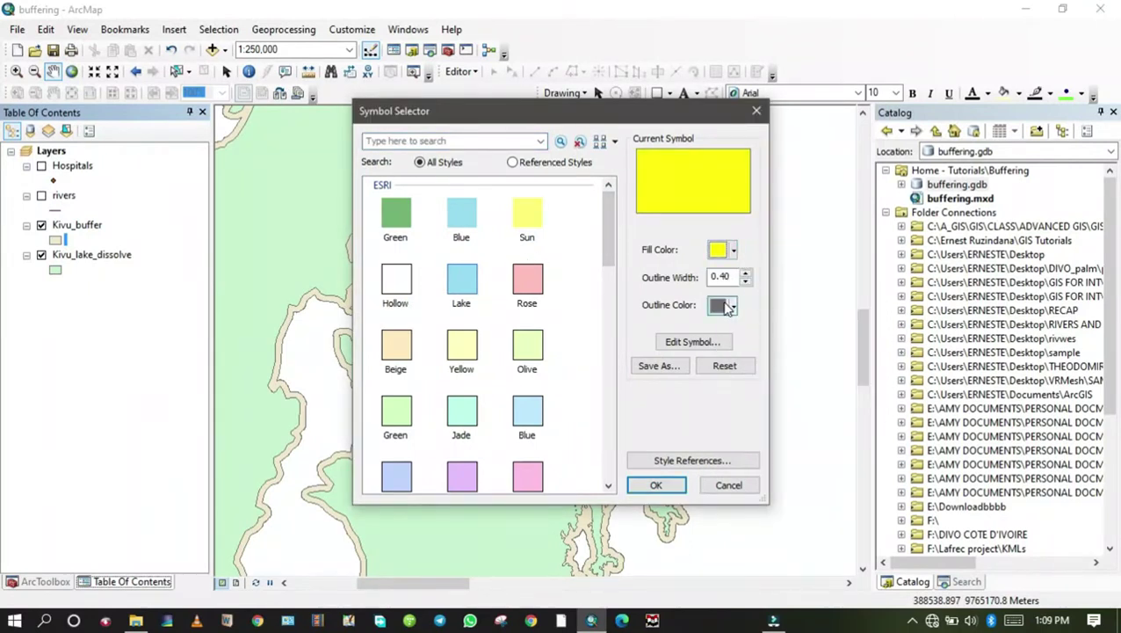
click(723, 305)
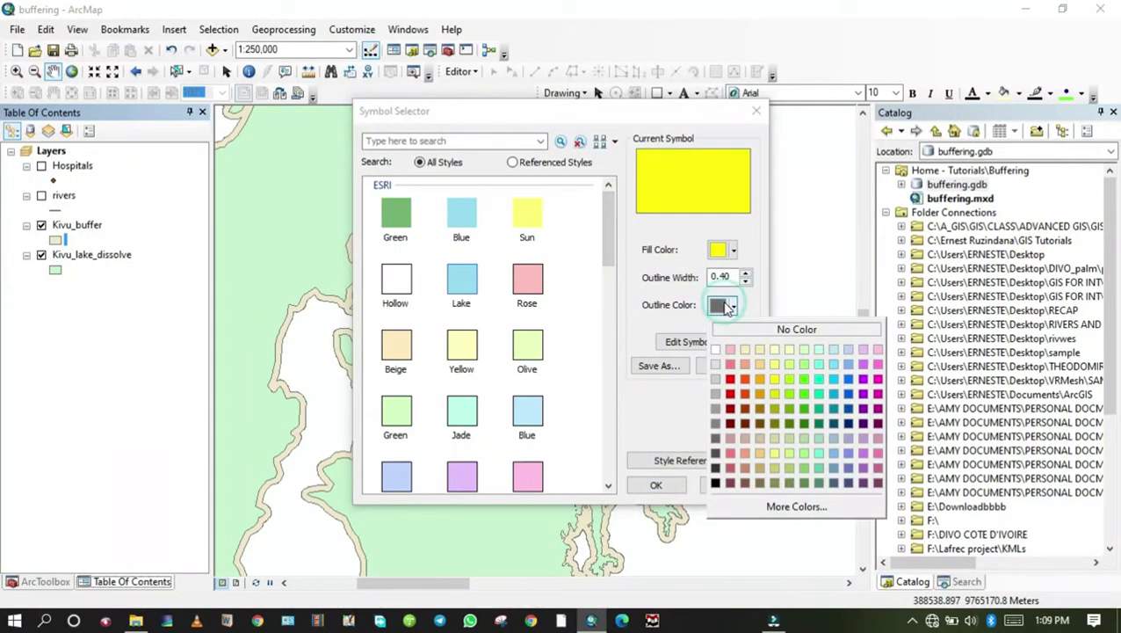
click(733, 393)
click(655, 485)
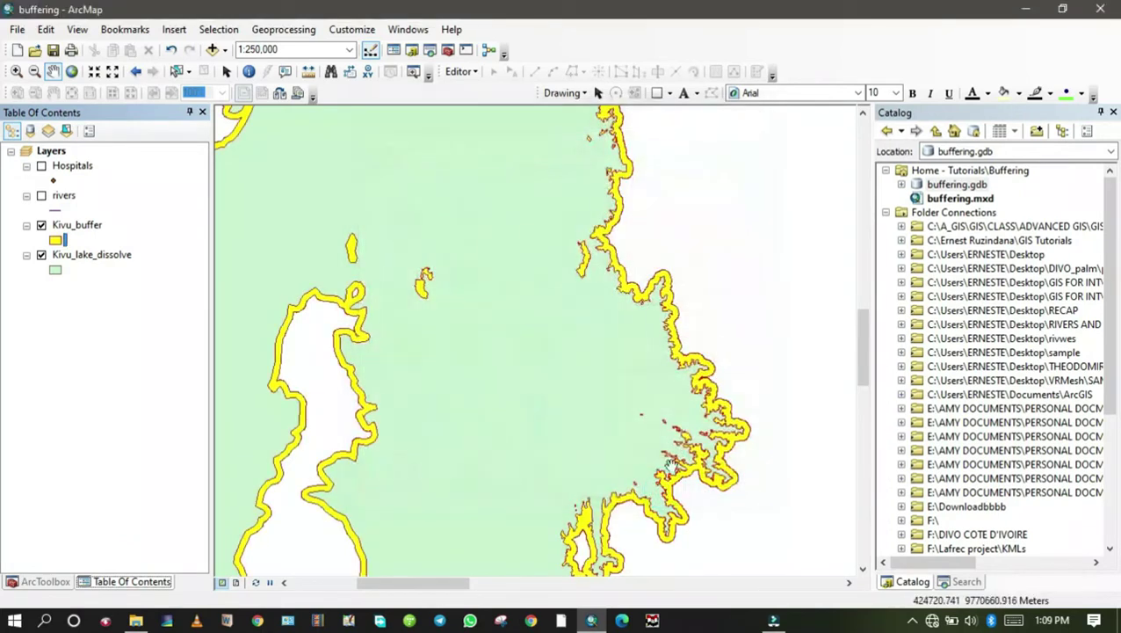
Step: Display the rivers layer and select the river line that runs south from the lake's southern tip
drag(649, 319, 569, 284)
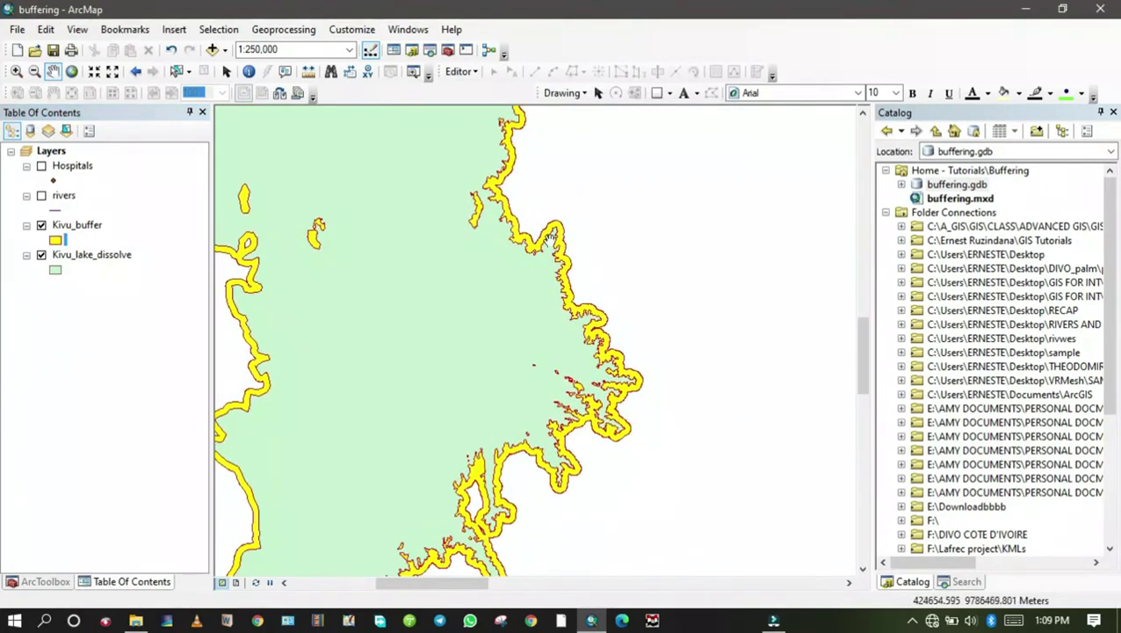
drag(519, 219, 707, 230)
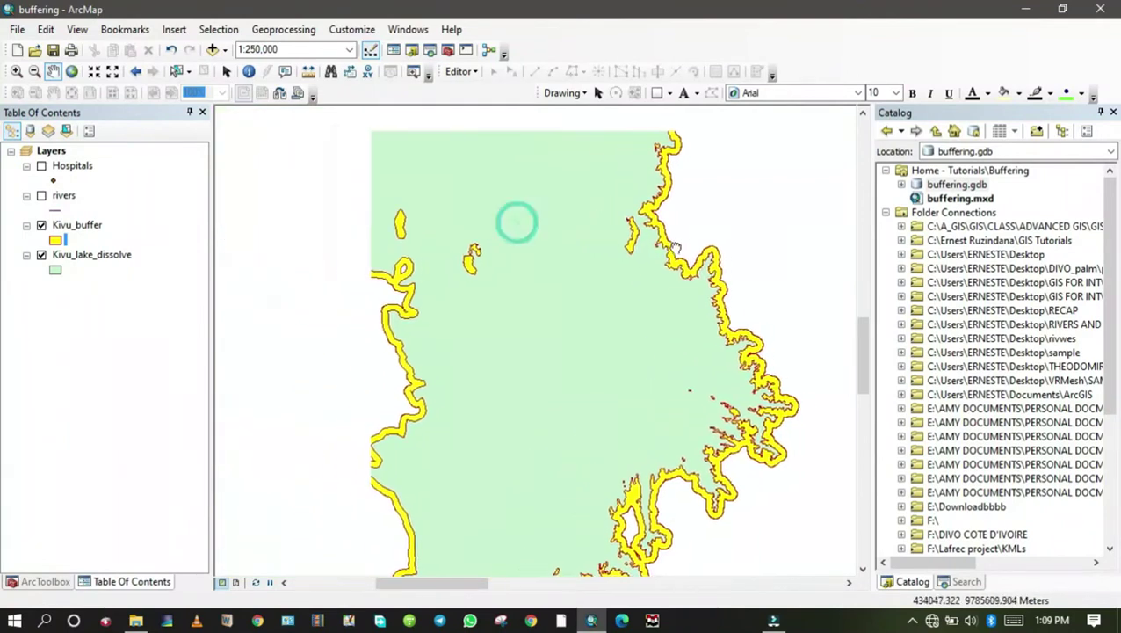
drag(431, 314, 543, 255)
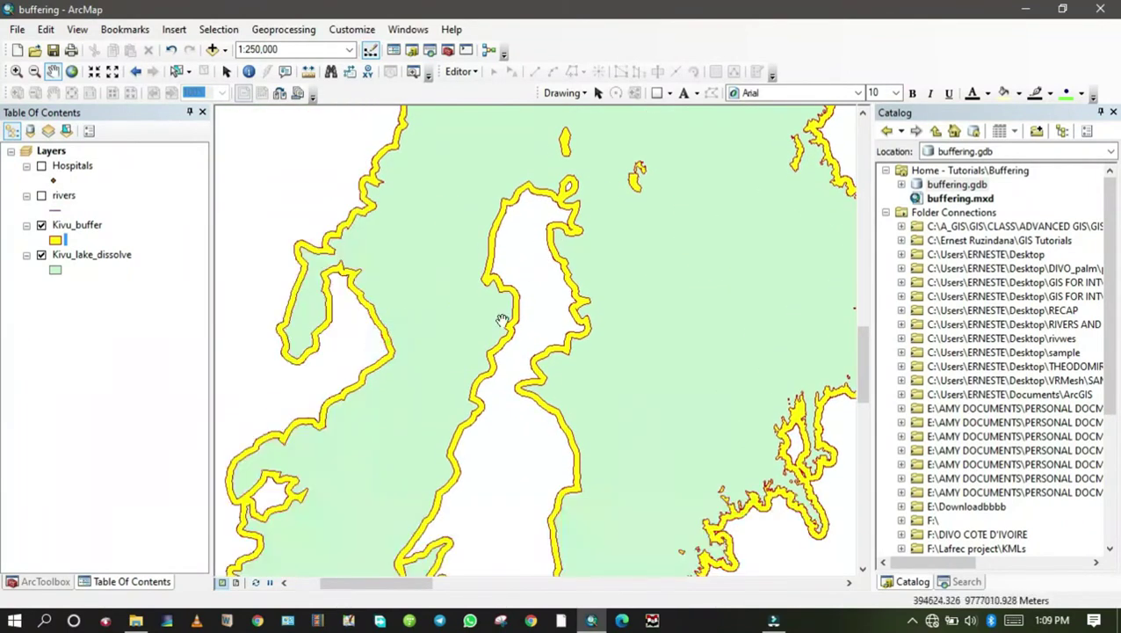
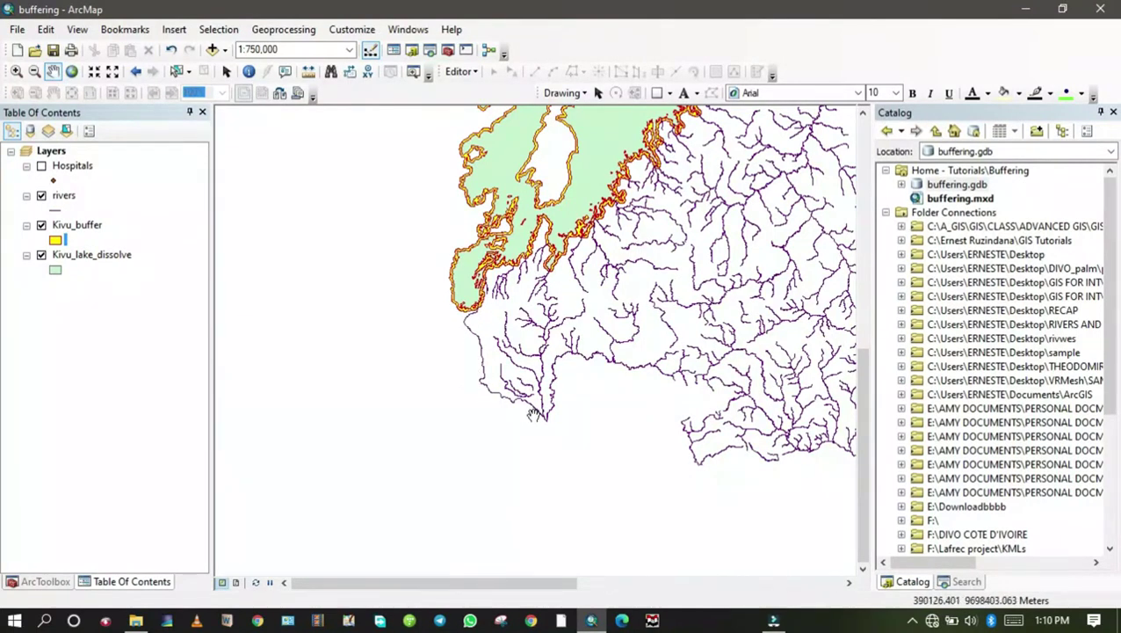
click(176, 72)
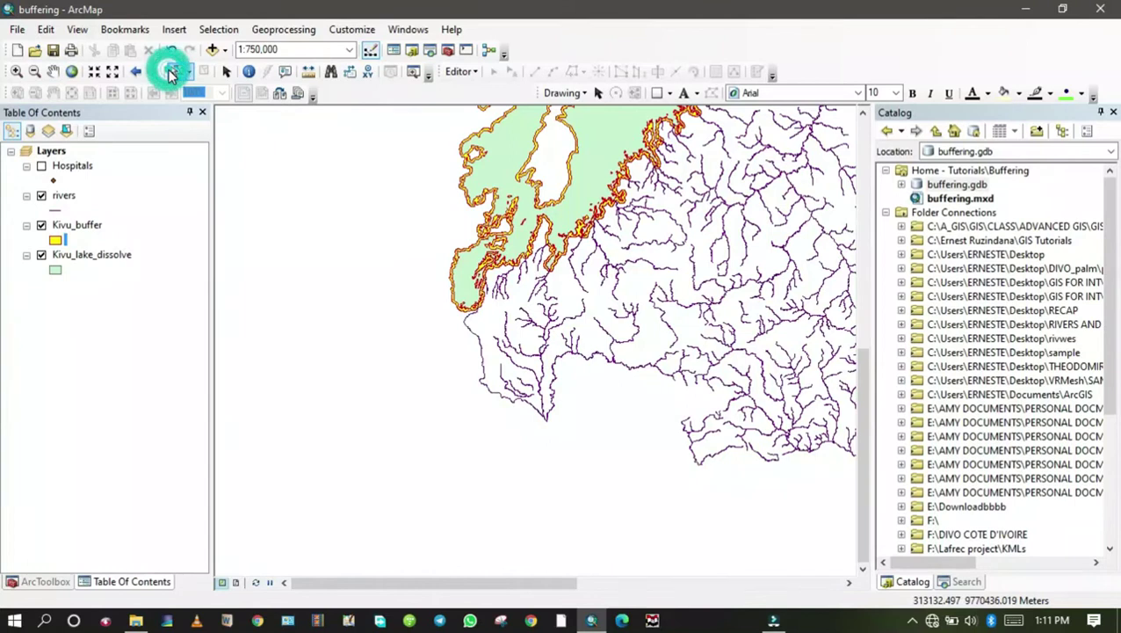
drag(472, 355, 488, 365)
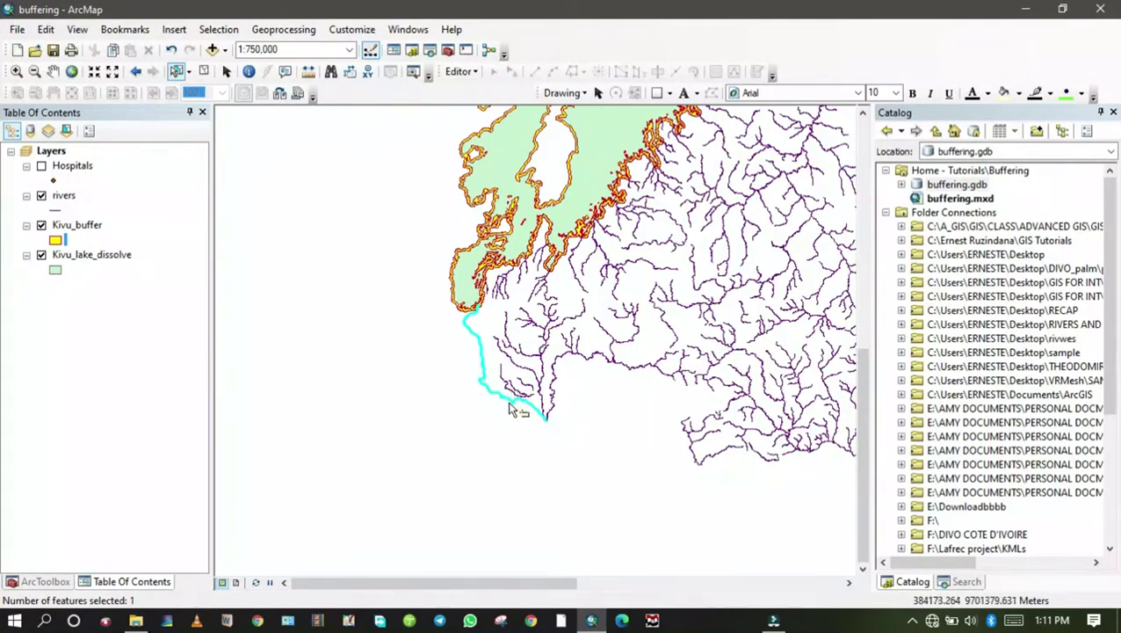
Step: Start a data export of the selected features in the rivers layer
click(66, 196)
click(66, 196)
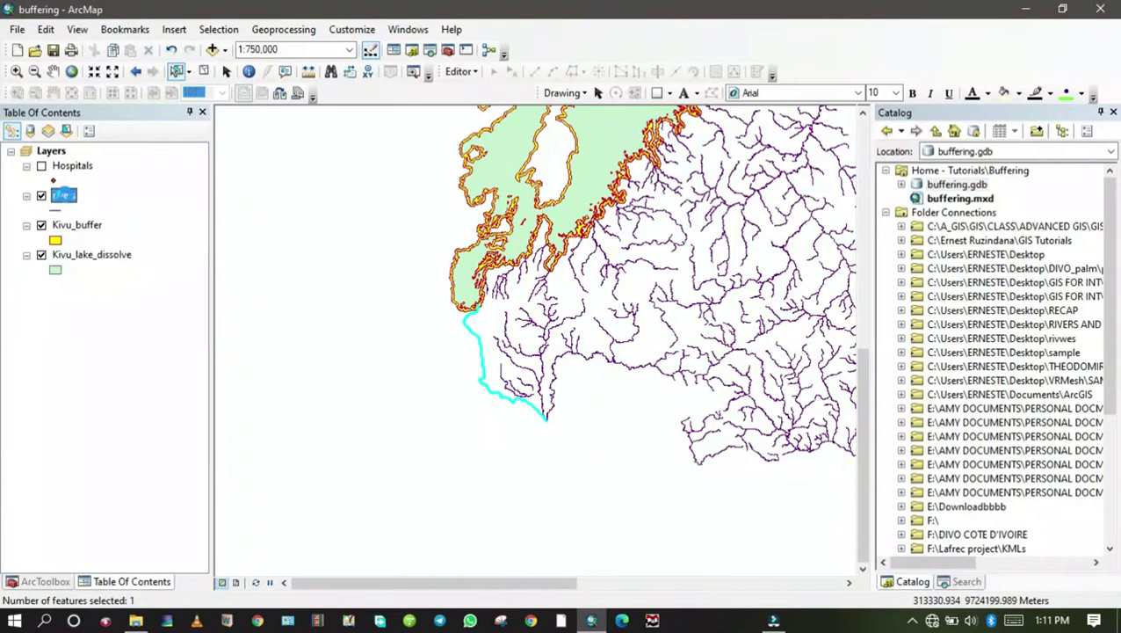
right_click(66, 197)
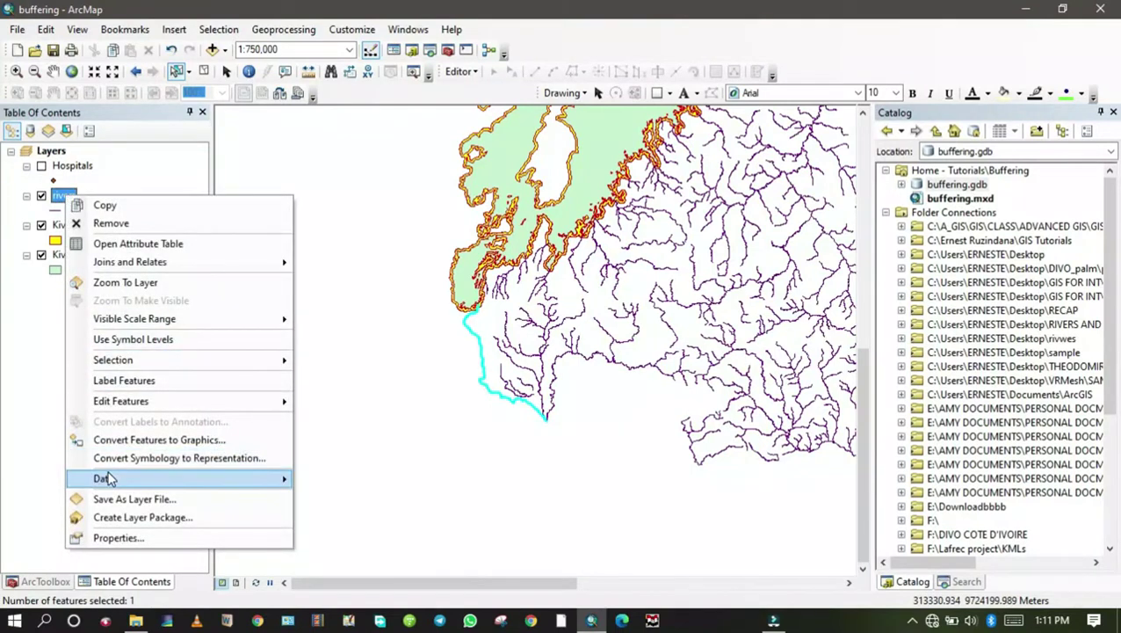
mouse_move(195, 485)
click(377, 503)
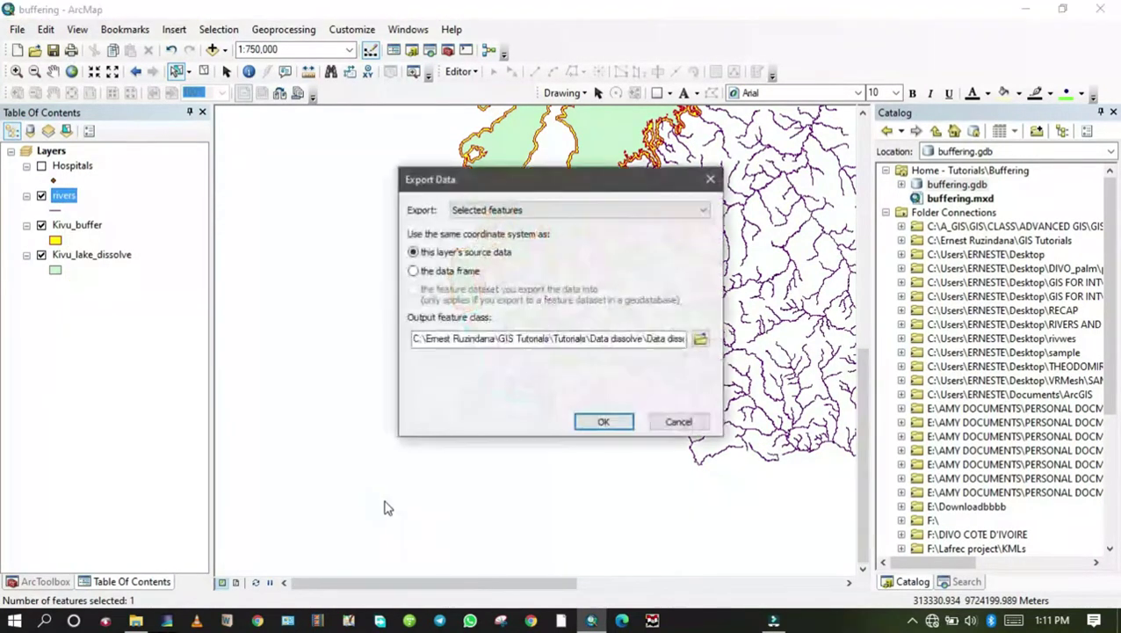
Step: Export the selected river as Rusizi_river into the home folder's buffering.gdb and add it to the map as a layer
click(701, 339)
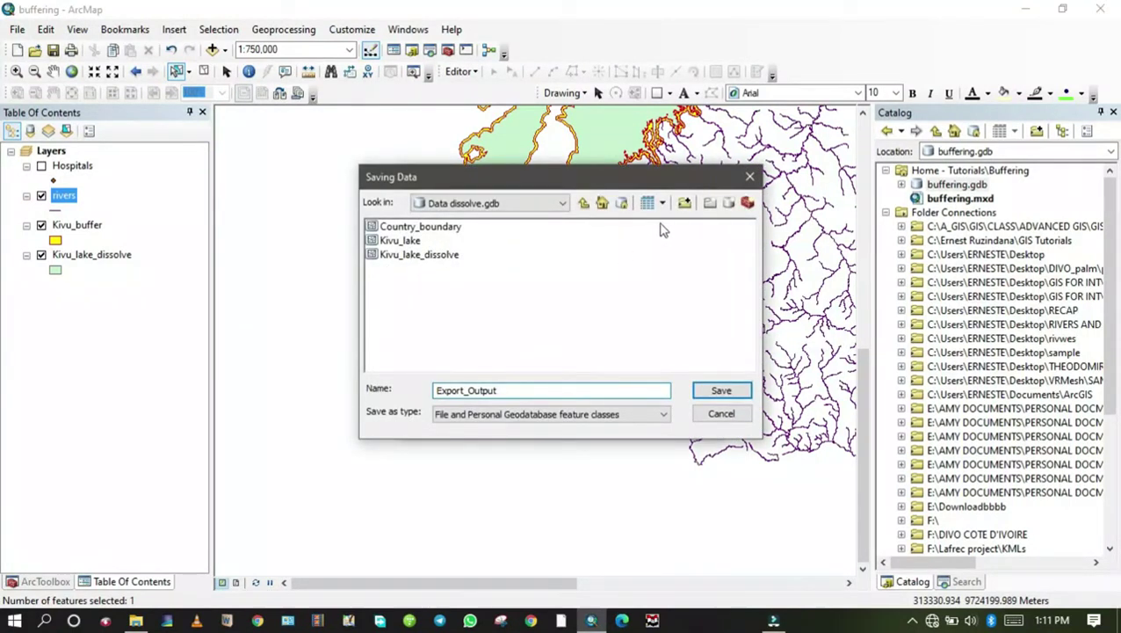
click(602, 203)
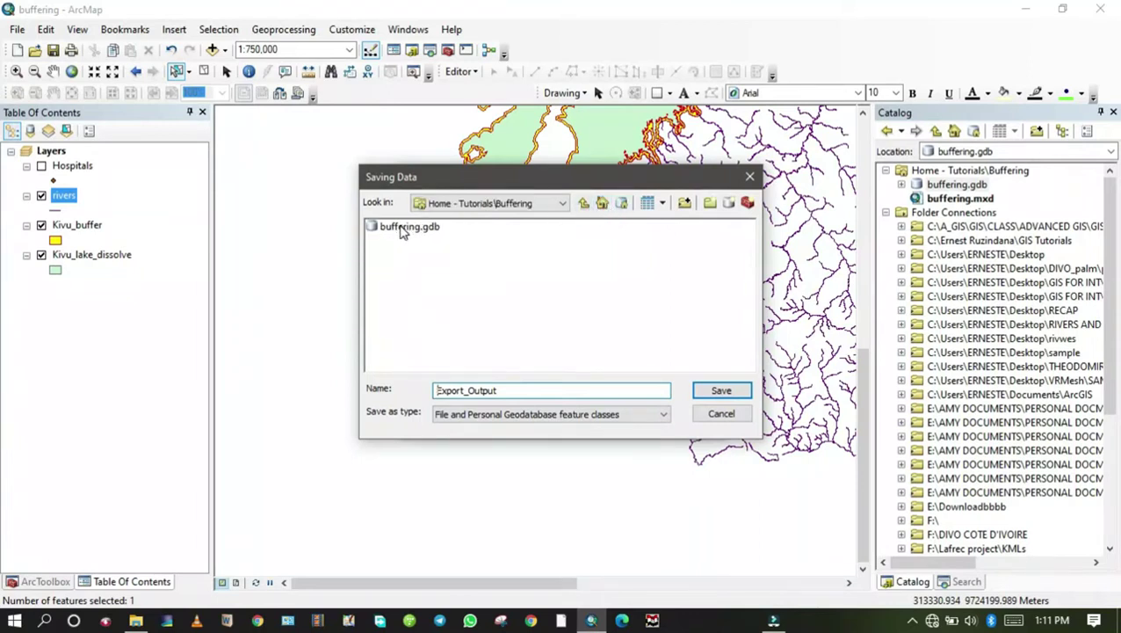
double_click(401, 230)
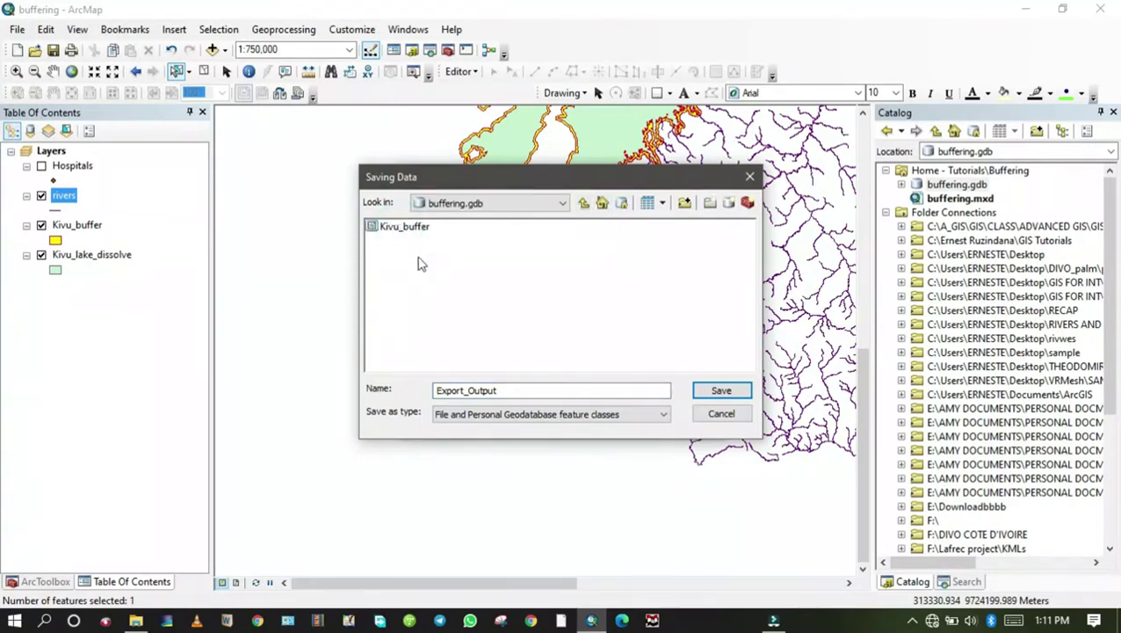
double_click(501, 390)
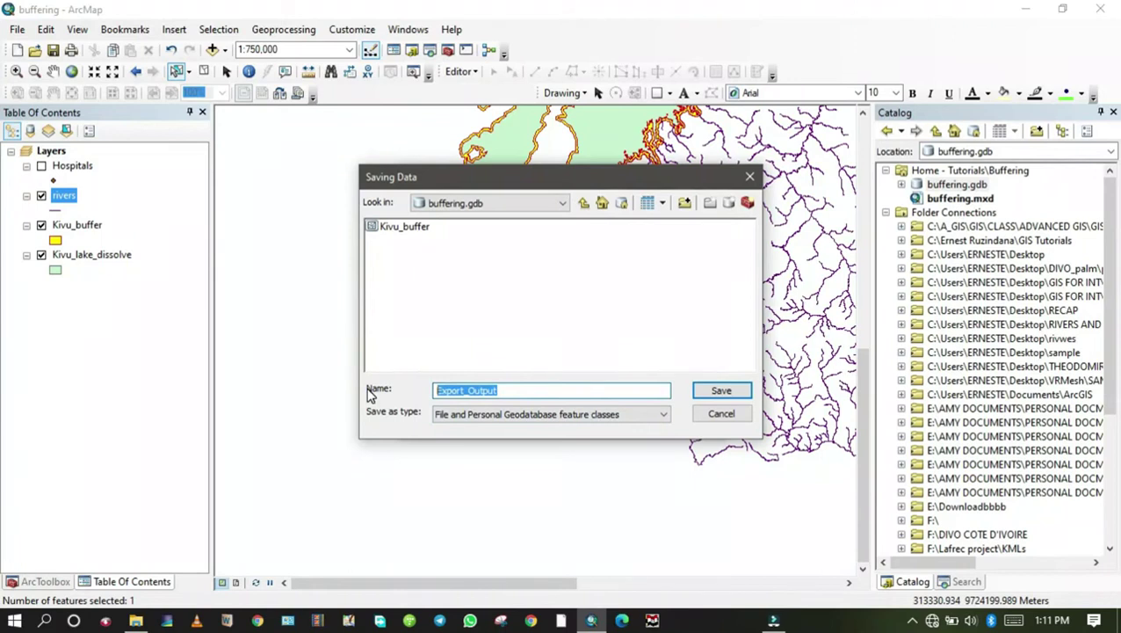
text(Rusizi_river)
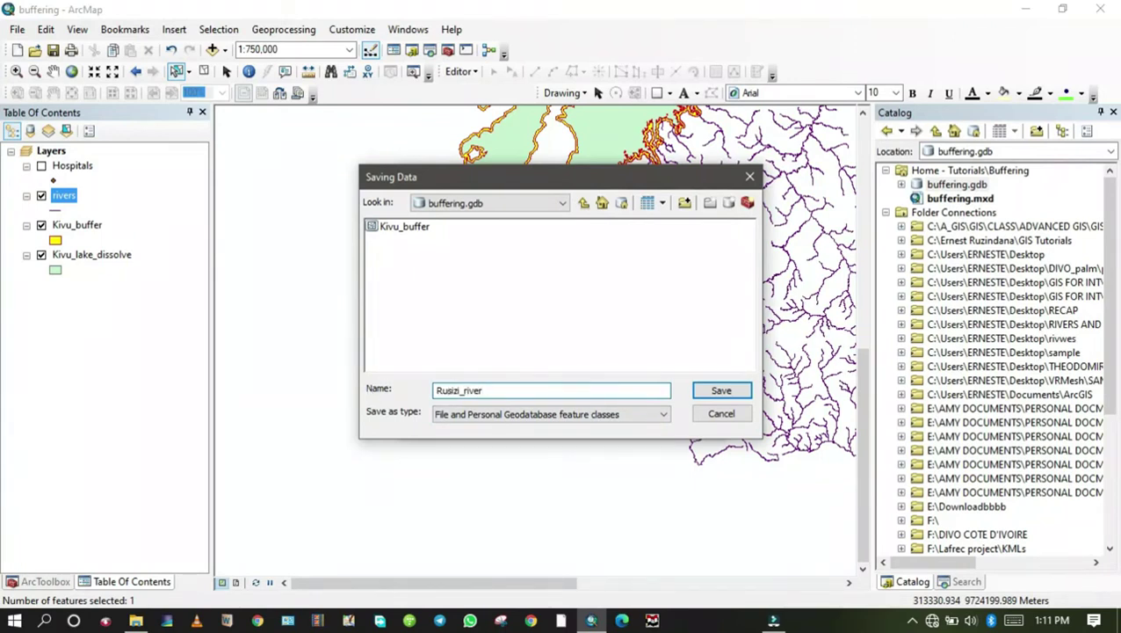
click(721, 392)
click(601, 419)
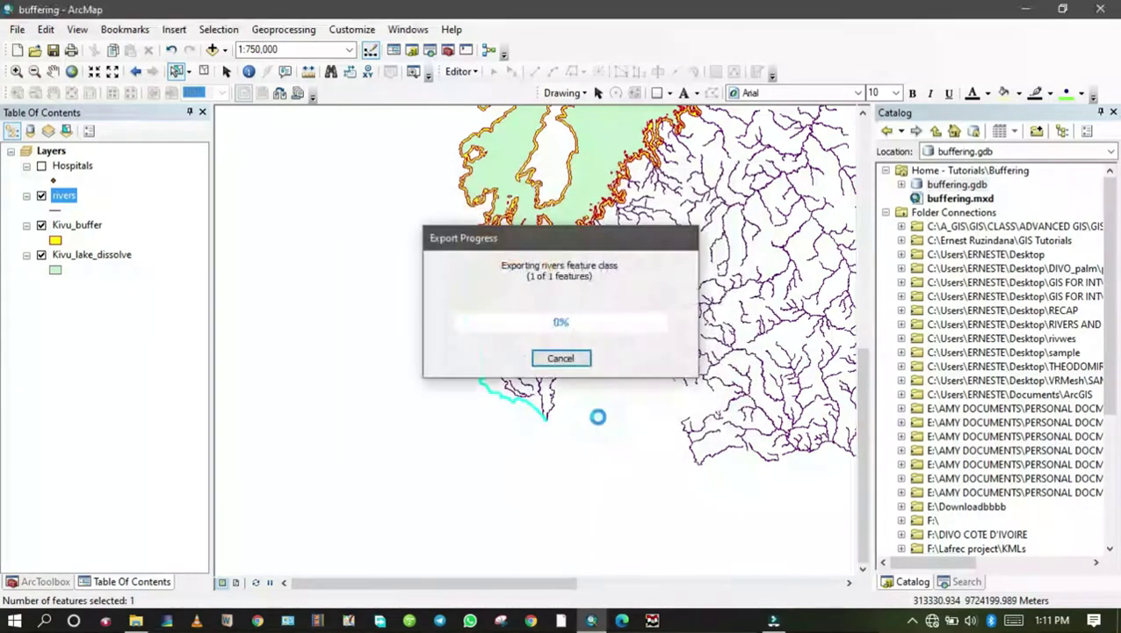
click(616, 370)
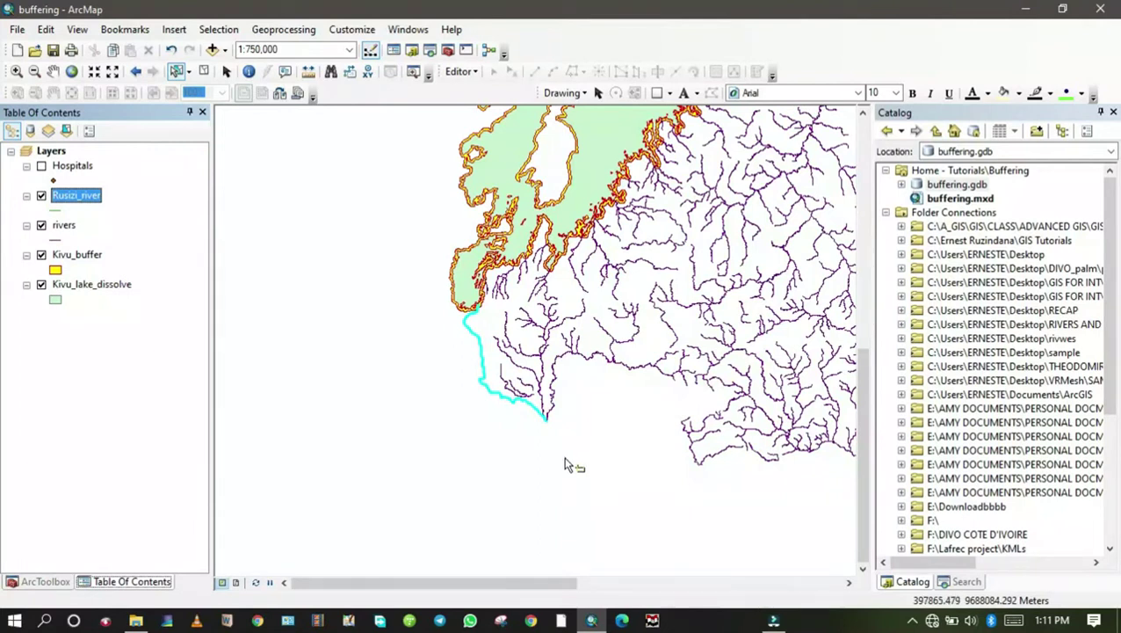
Step: Clear the feature selection and turn off the rivers layer so that Rusizi_river is the only river drawn
click(219, 29)
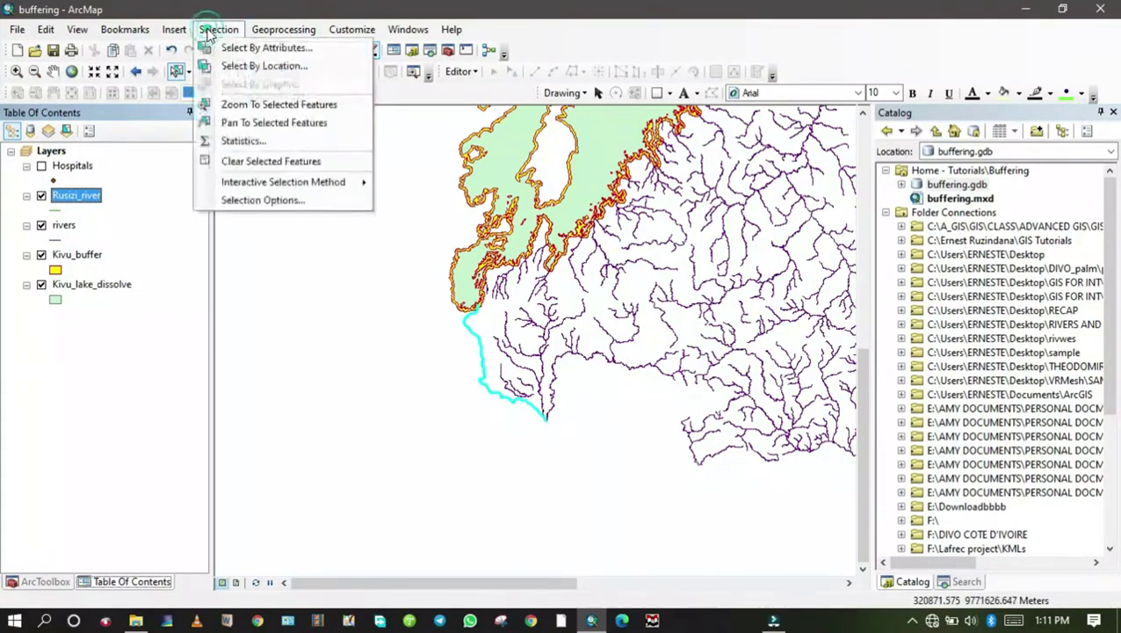
click(250, 161)
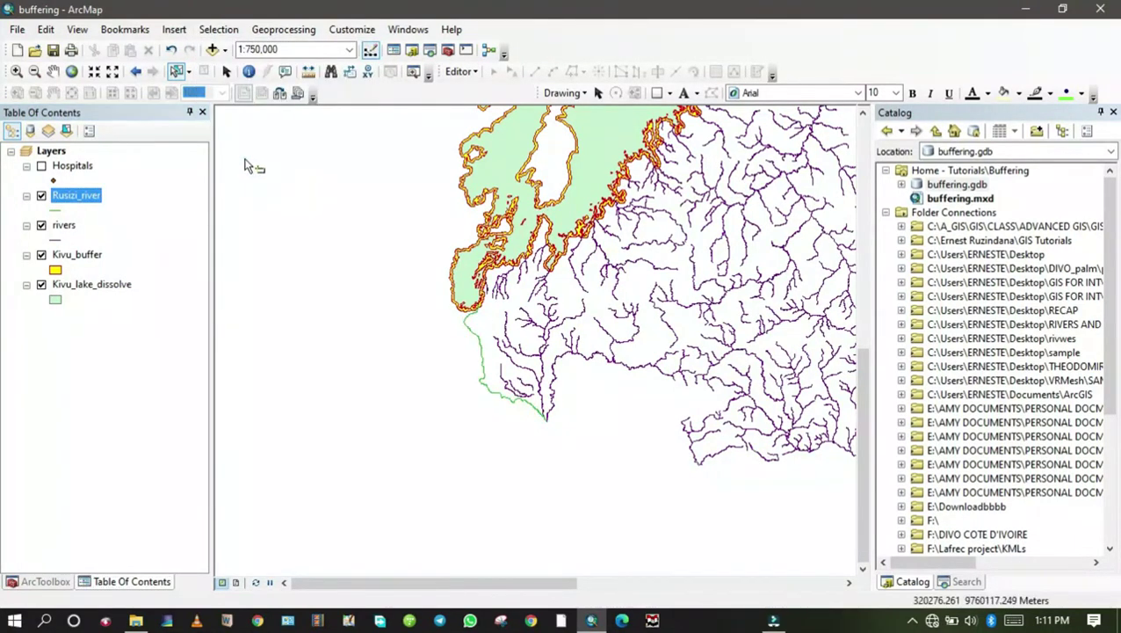
click(42, 225)
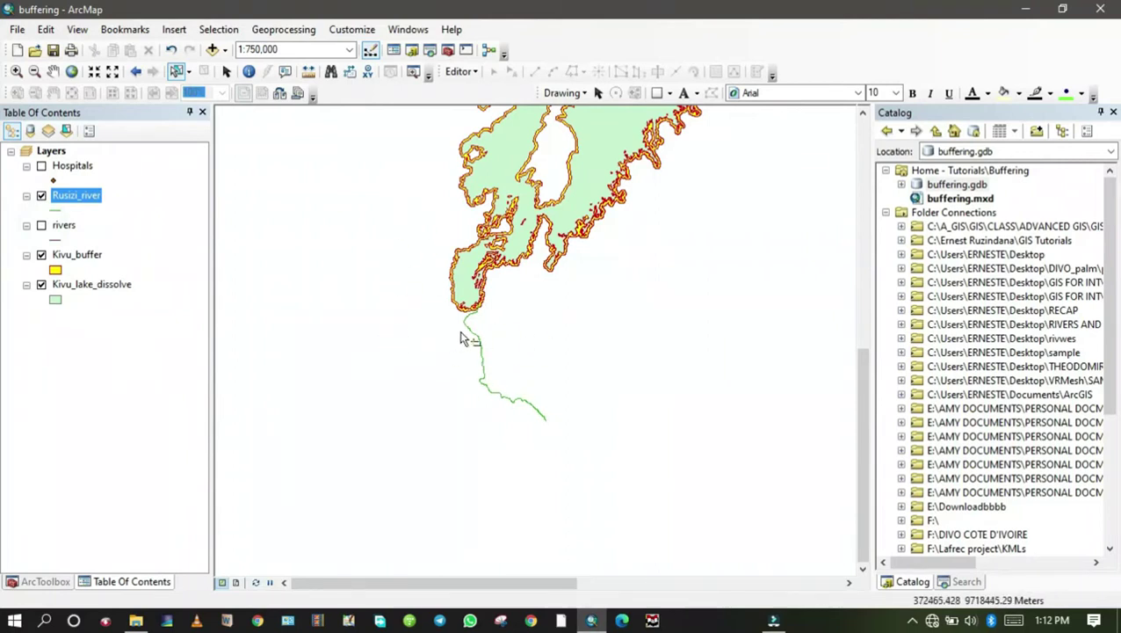
click(598, 95)
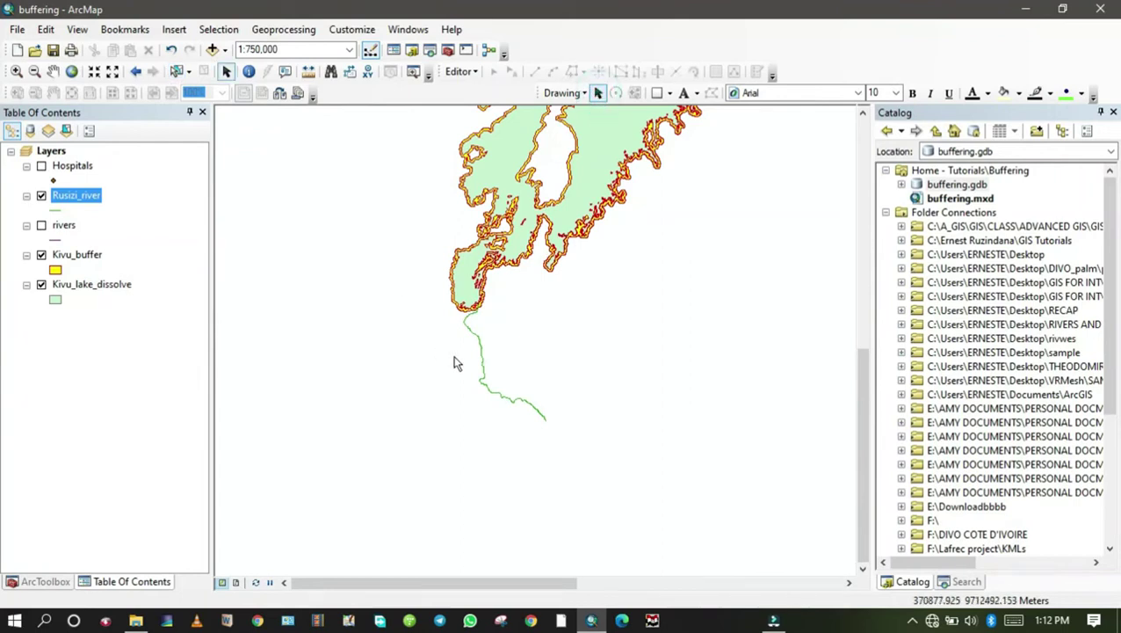
Step: Start the Buffer tool with Rusizi_river as input features and Rusizi_buffer_zone in buffering.gdb as the output feature class
click(448, 50)
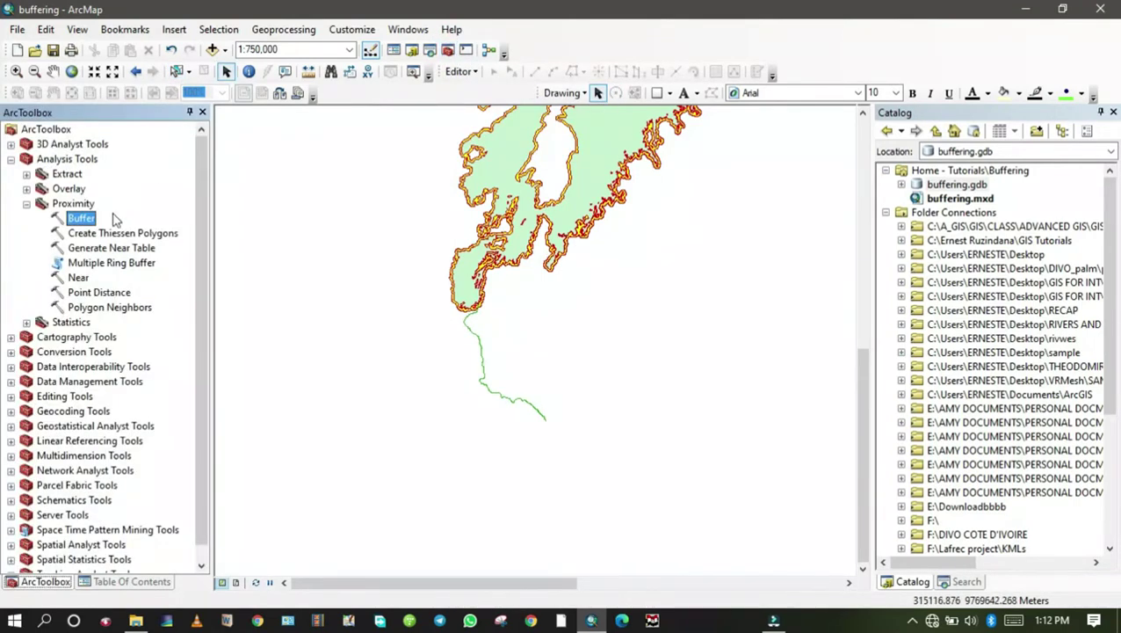
double_click(82, 219)
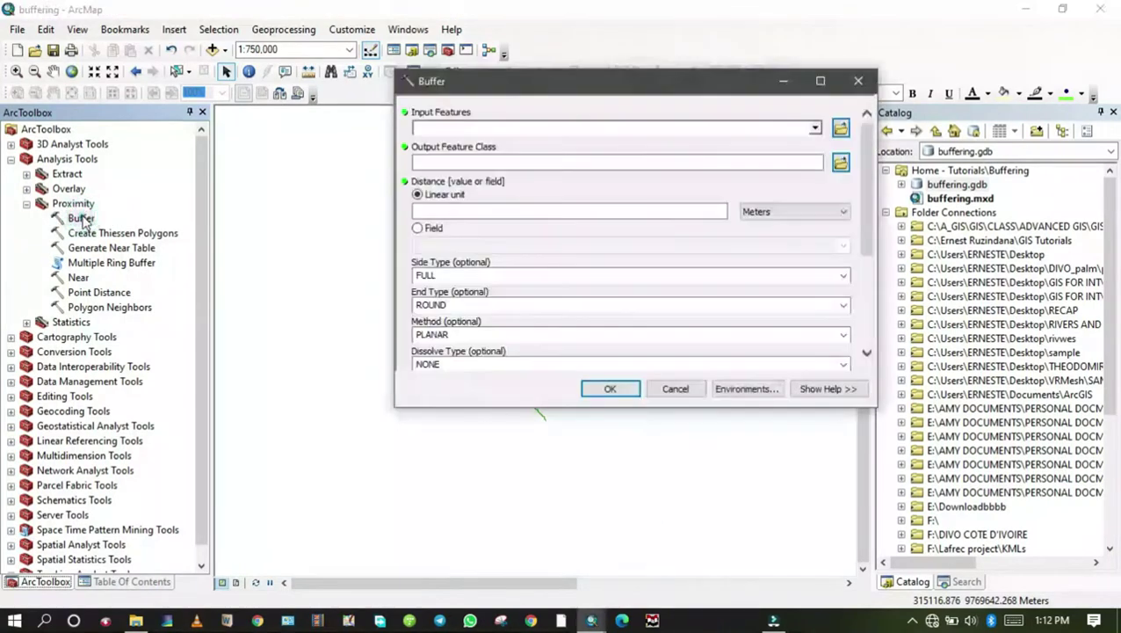
click(815, 128)
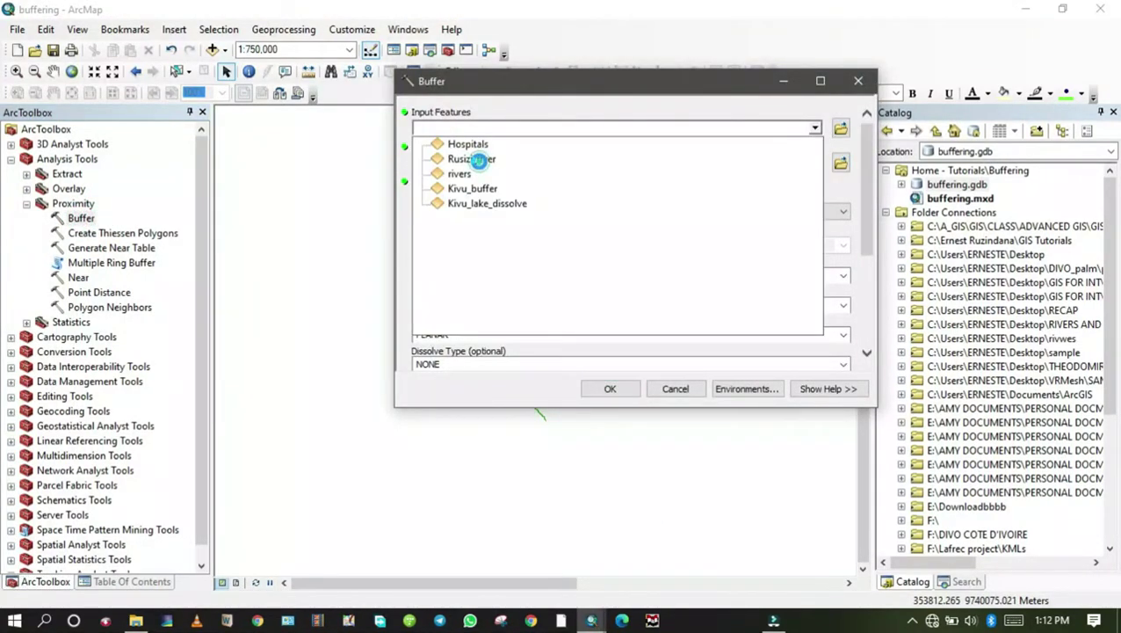
click(483, 158)
click(841, 165)
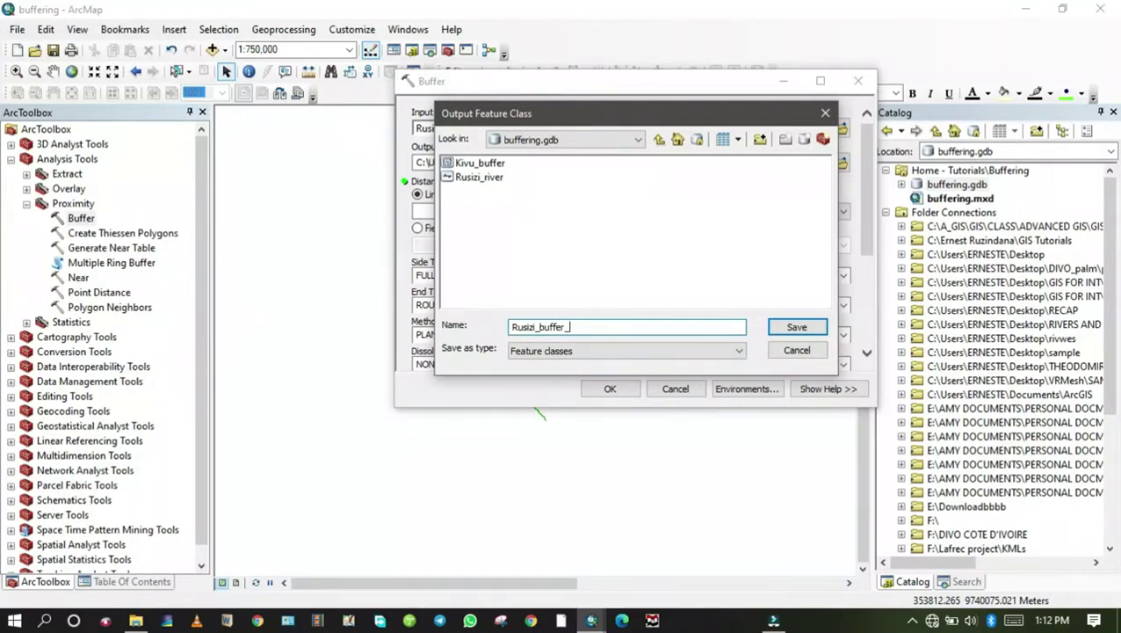
click(794, 328)
Step: Buffer the river by a linear distance of 500 meters with side type FULL, end type FLAT and dissolve type ALL
click(677, 210)
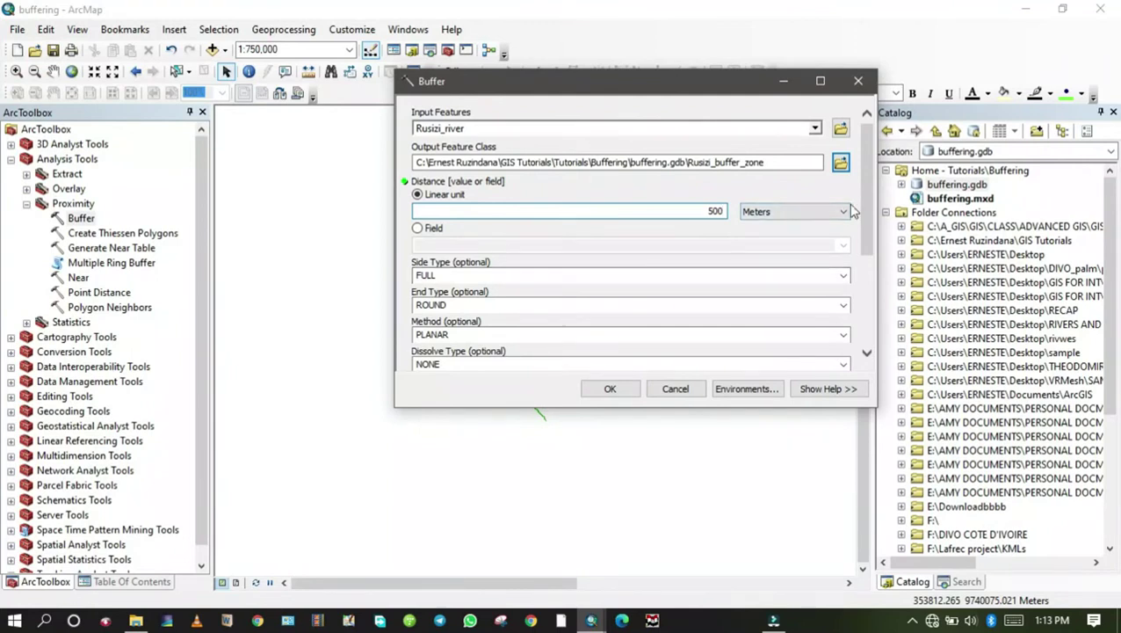
click(843, 278)
click(431, 284)
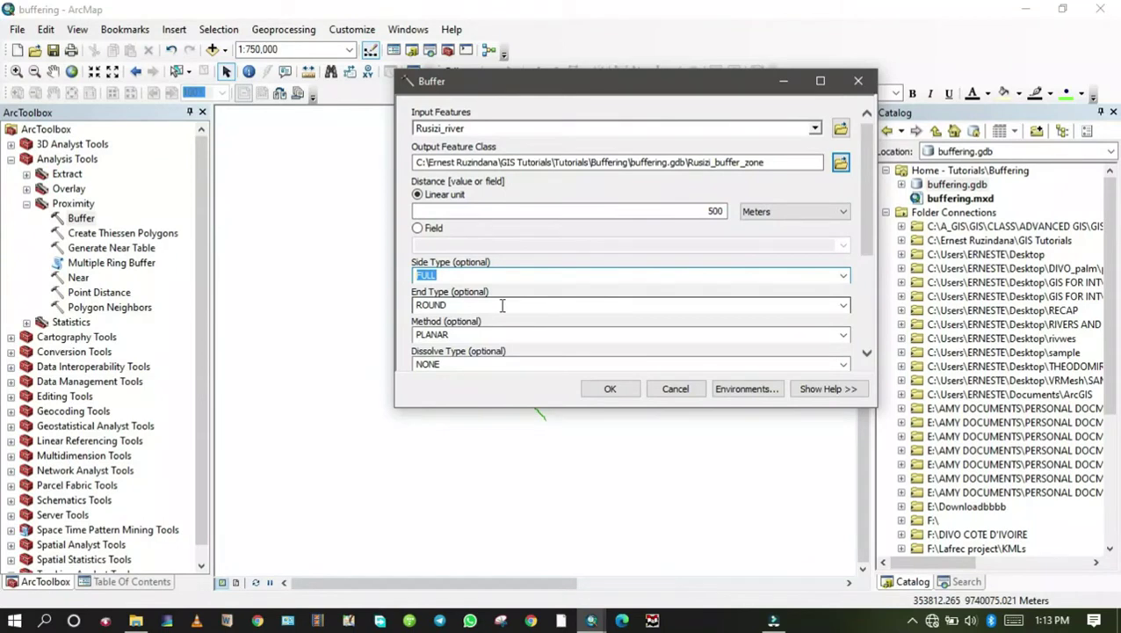
click(842, 305)
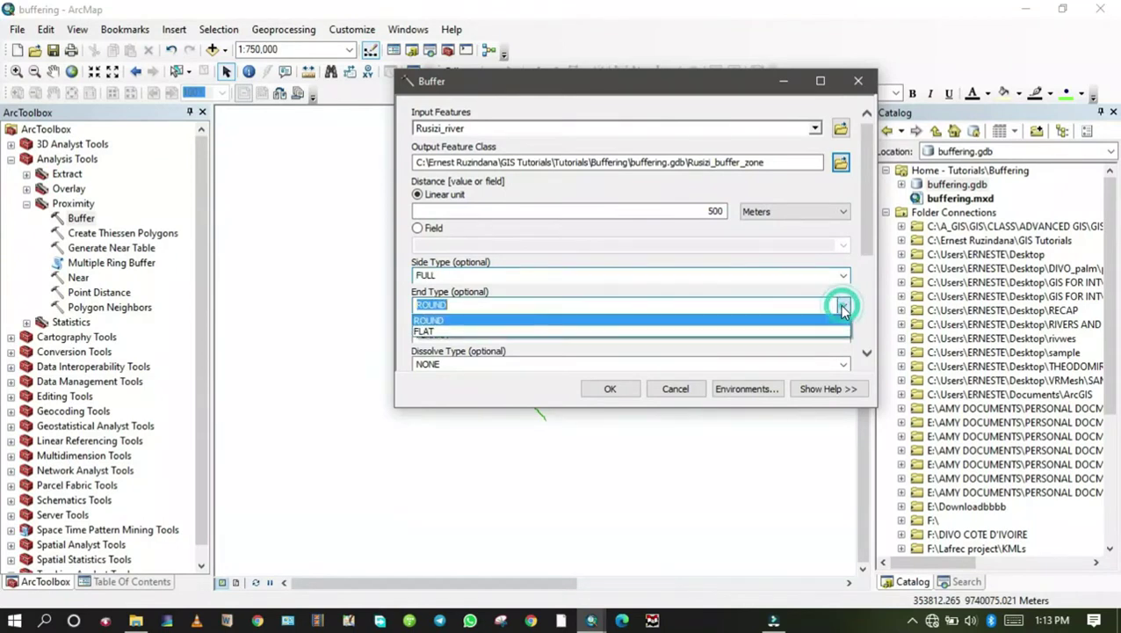
click(605, 332)
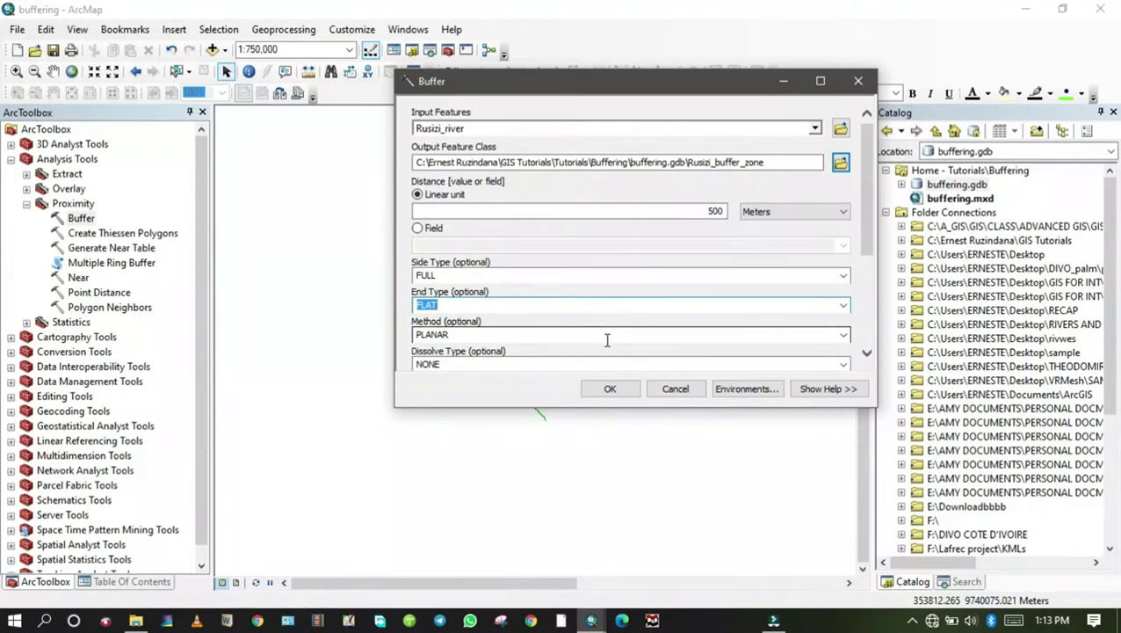
scroll(569, 305, down, 3)
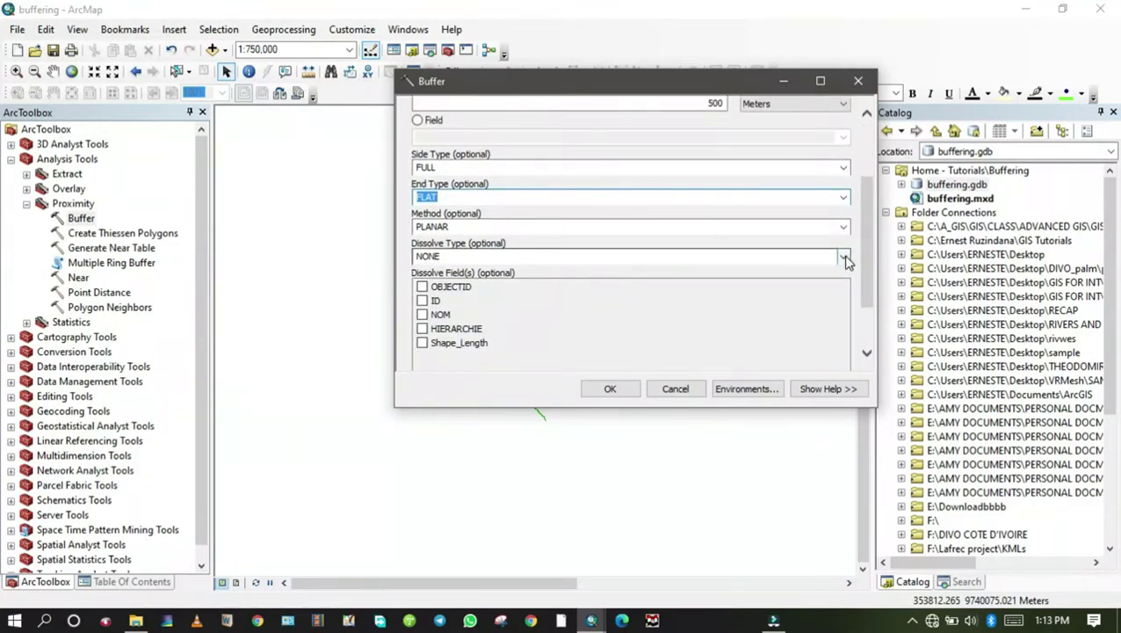
click(845, 256)
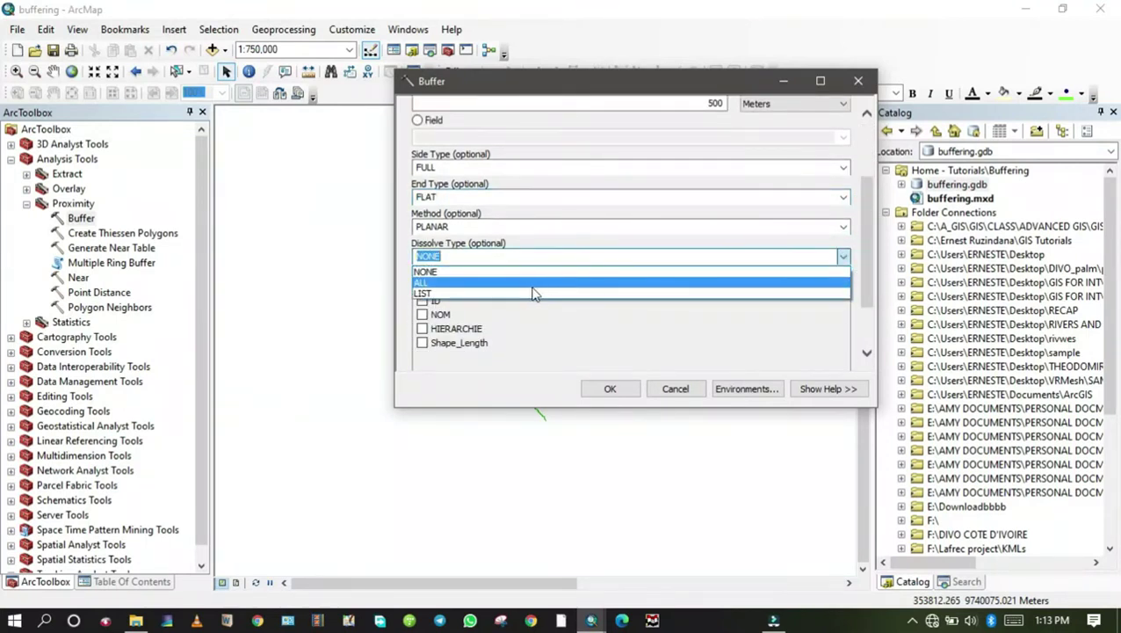
click(520, 284)
click(601, 392)
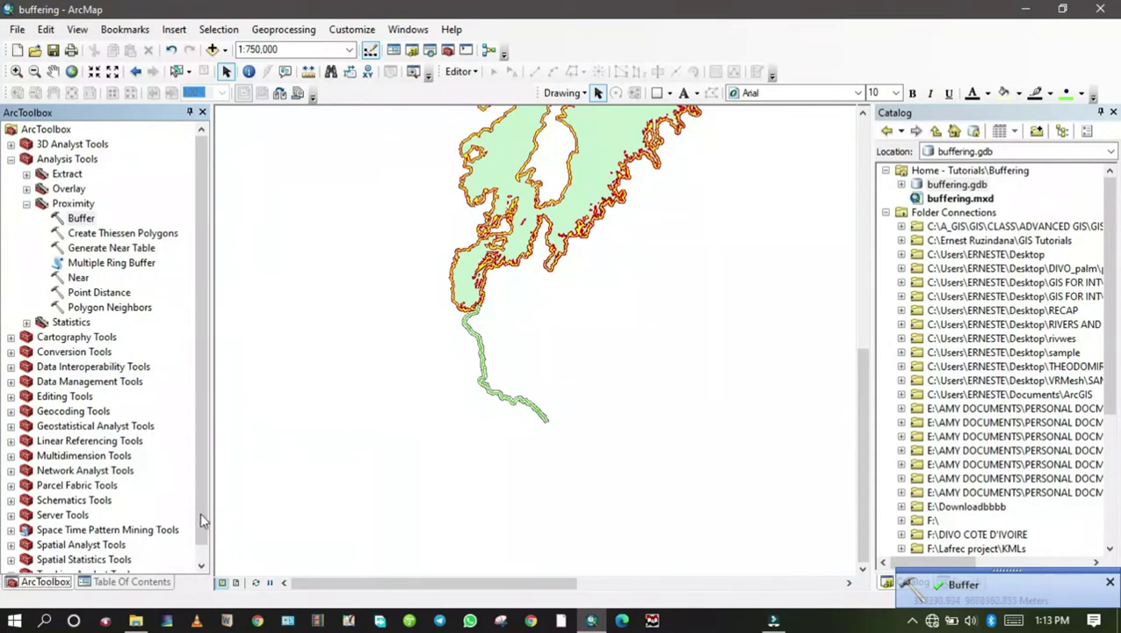
Step: Give the Rusizi_buffer_zone layer a yellow fill and a red outline
click(115, 581)
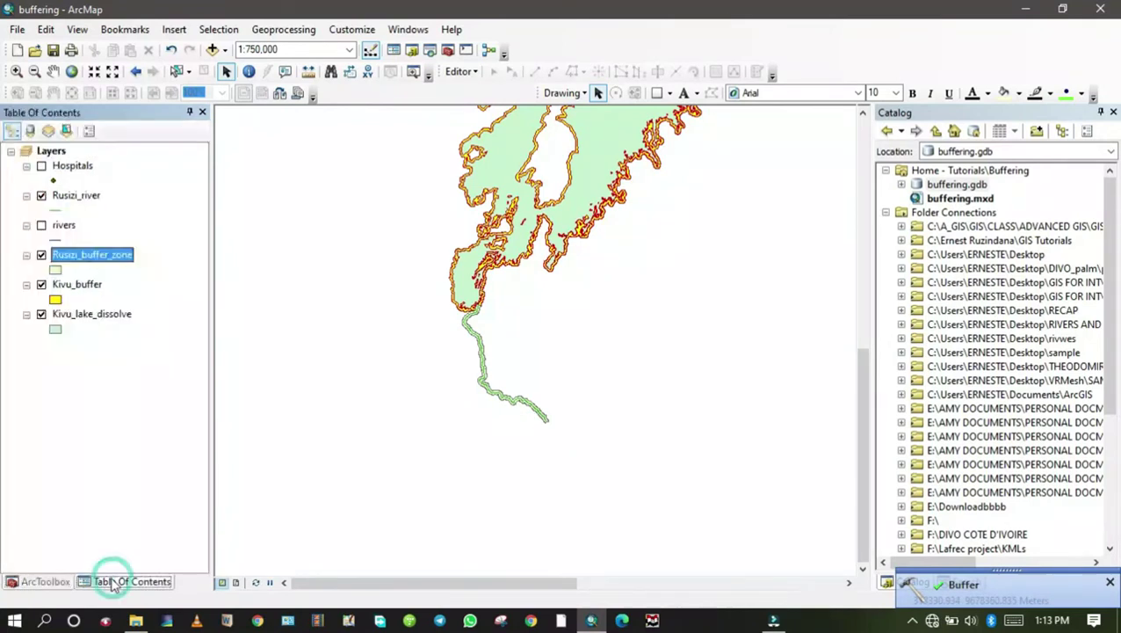
click(56, 271)
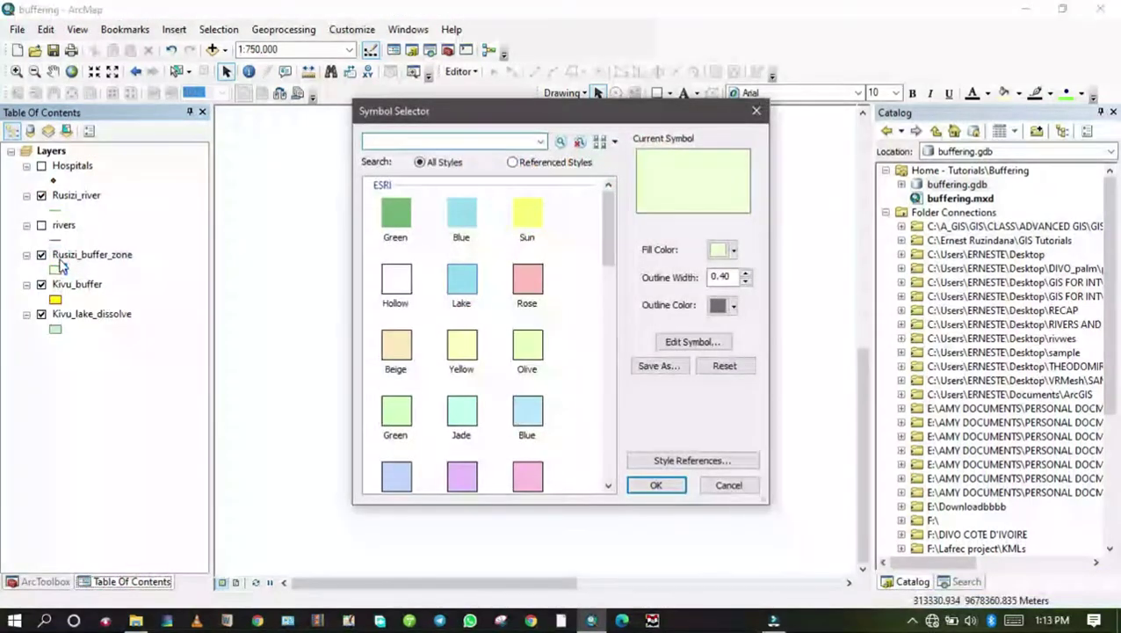
click(733, 250)
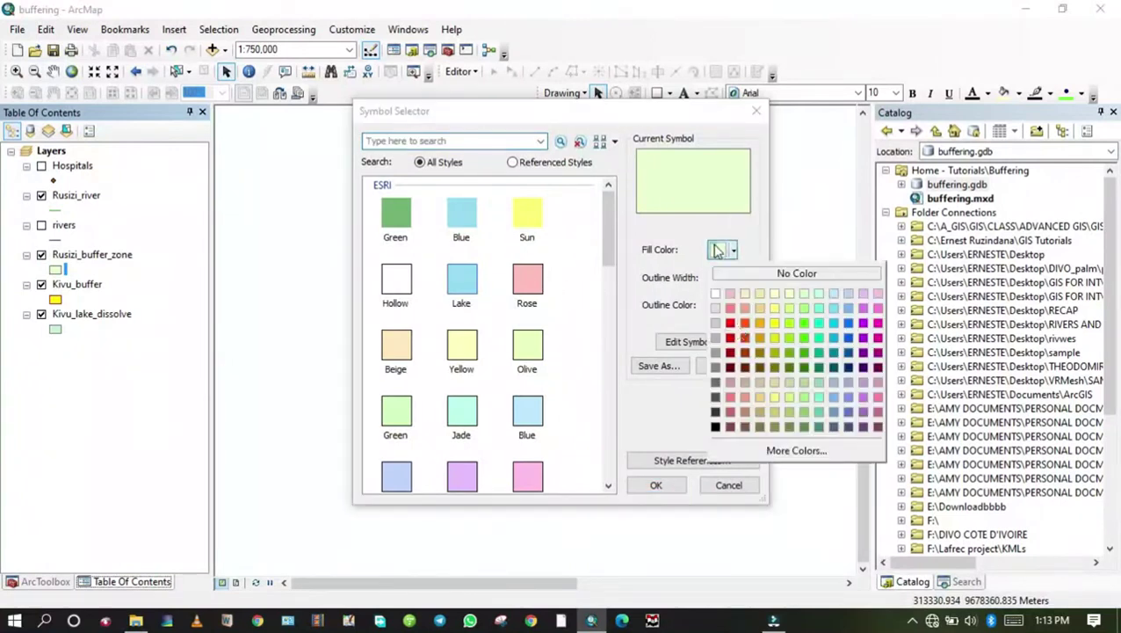
click(773, 327)
click(733, 305)
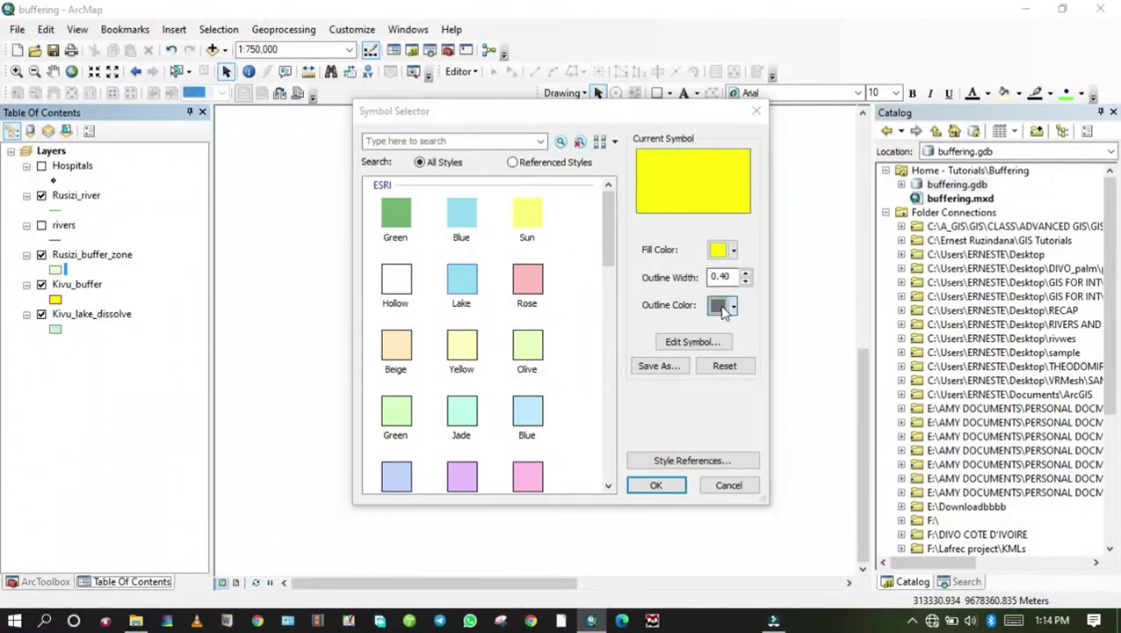
click(730, 396)
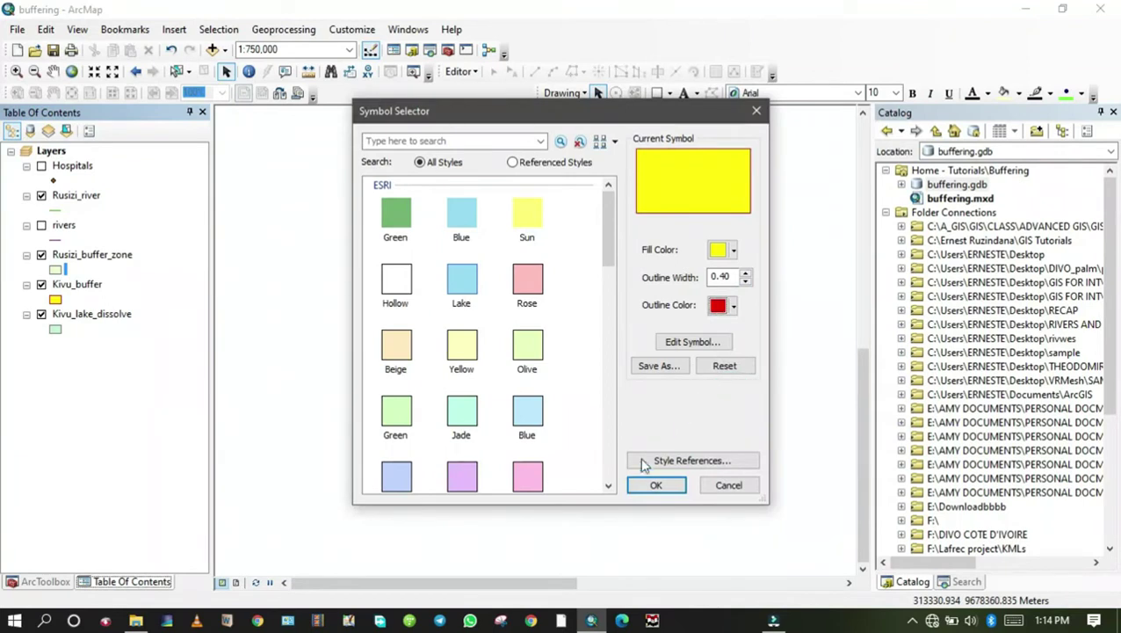
click(655, 485)
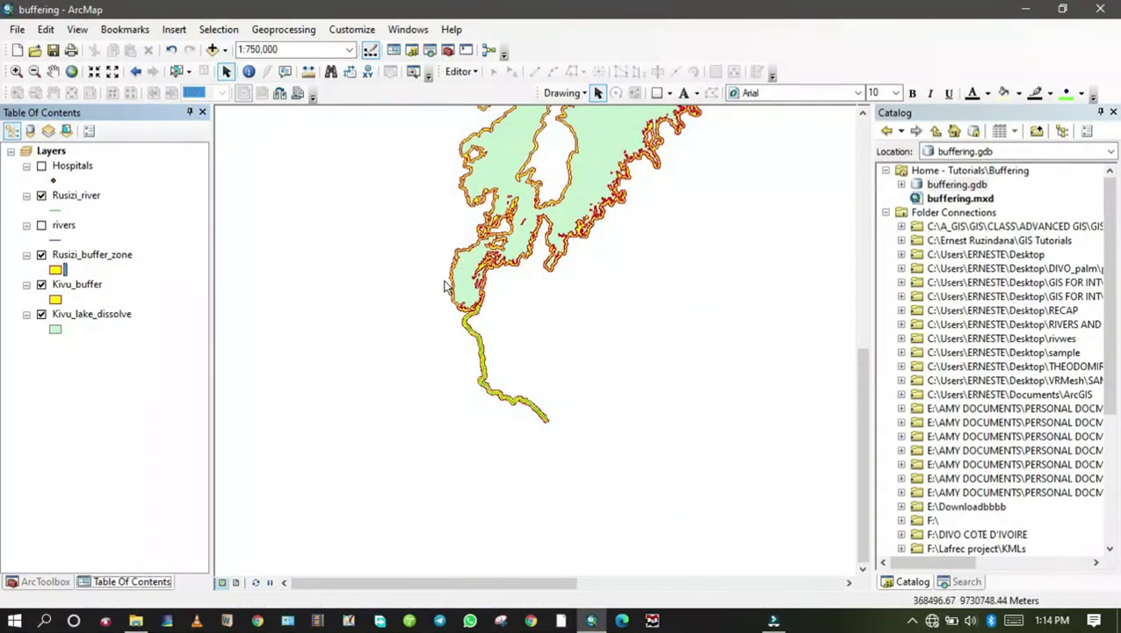
Step: Examine the Rusizi buffer along the river, from the lake outlet to the river's far end
scroll(476, 314, down, 2)
scroll(476, 314, up, 6)
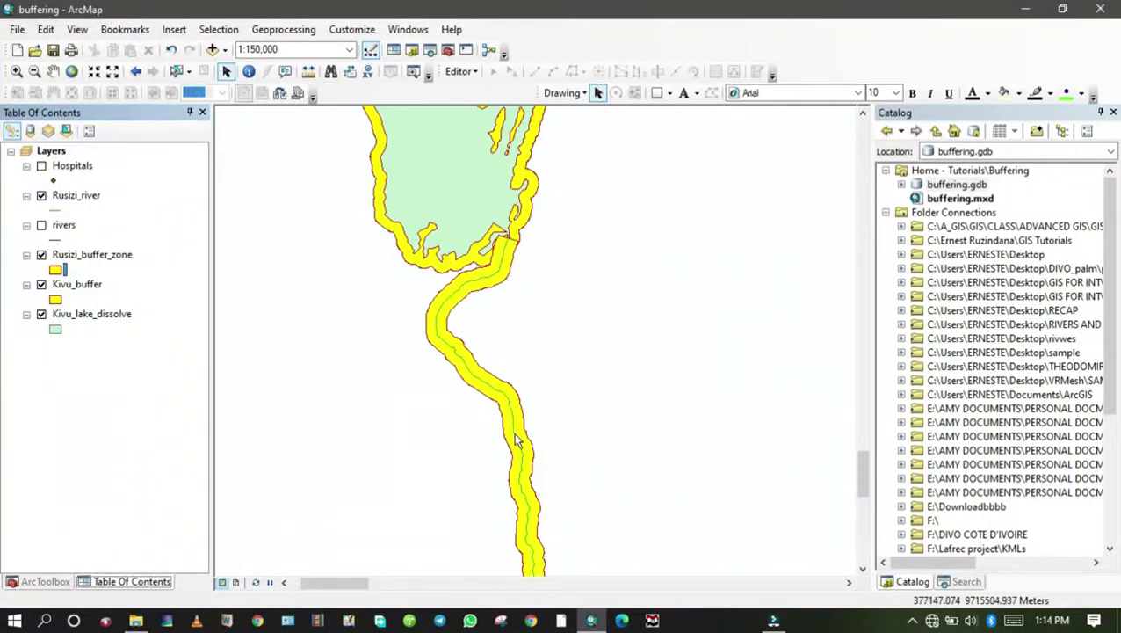
click(53, 70)
drag(571, 442, 526, 418)
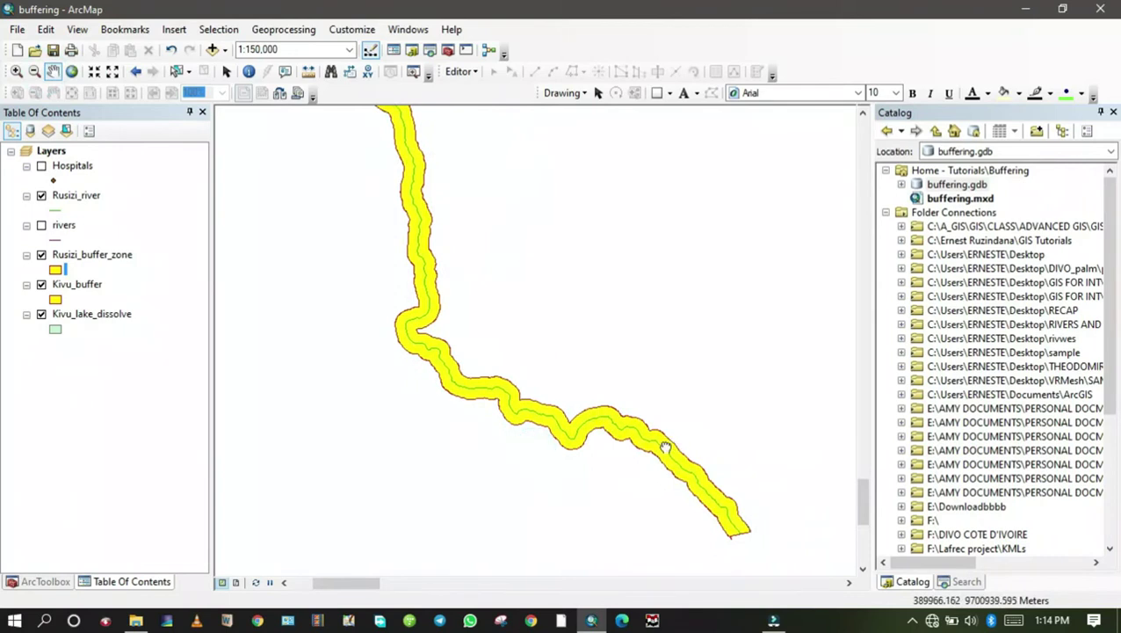
drag(665, 448, 493, 389)
drag(428, 355, 602, 376)
drag(533, 332, 588, 401)
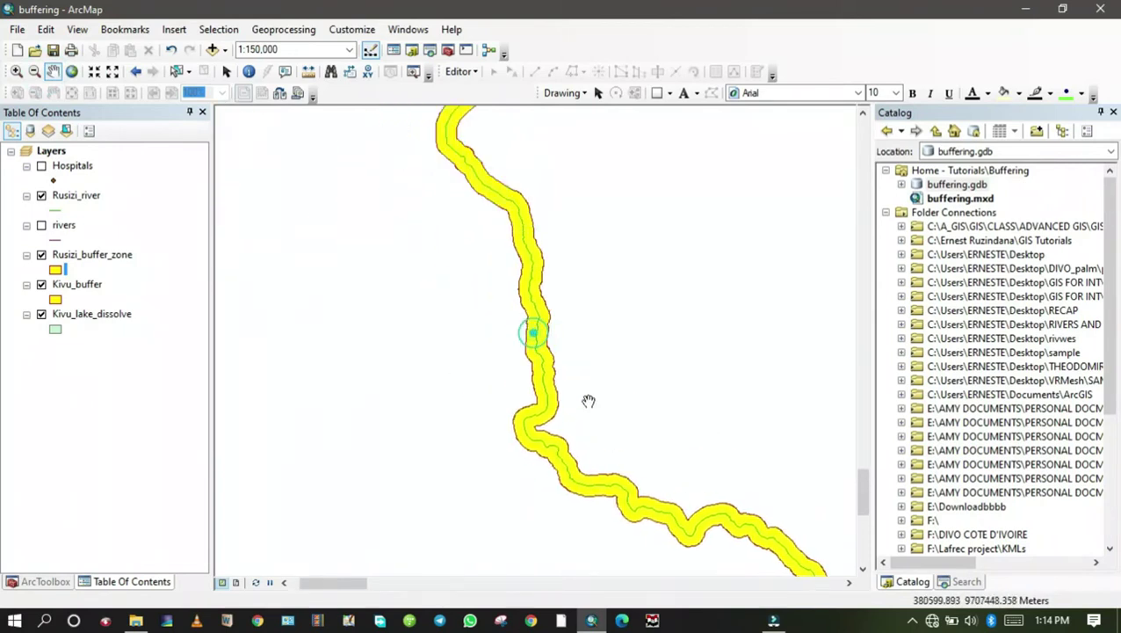
drag(528, 194, 531, 255)
scroll(506, 310, down, 1)
scroll(505, 315, up, 3)
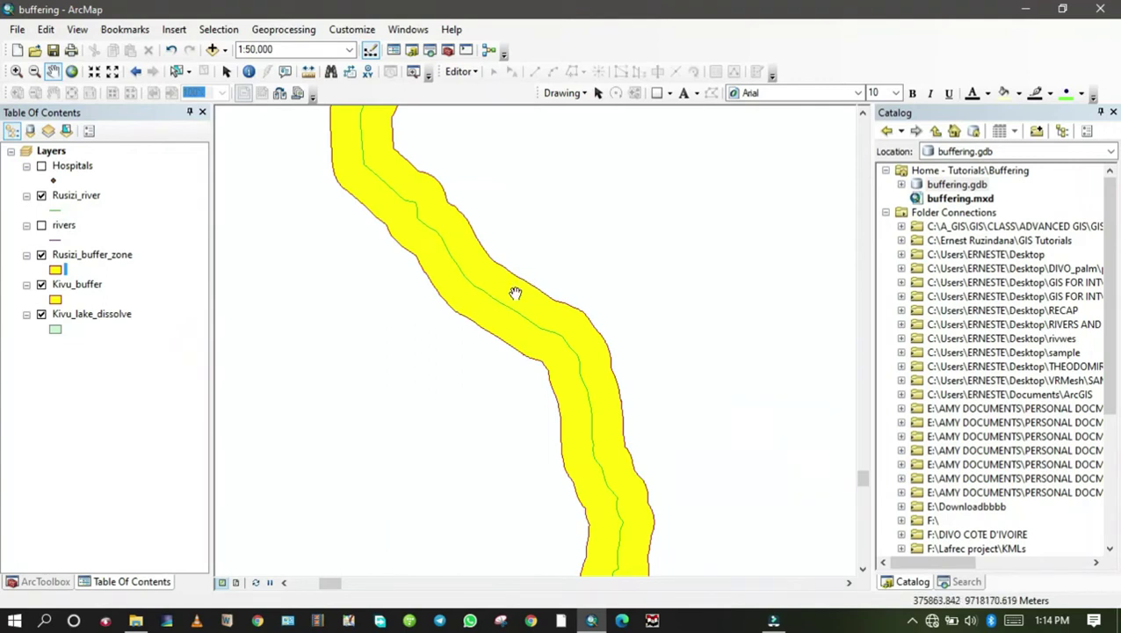
scroll(521, 277, down, 3)
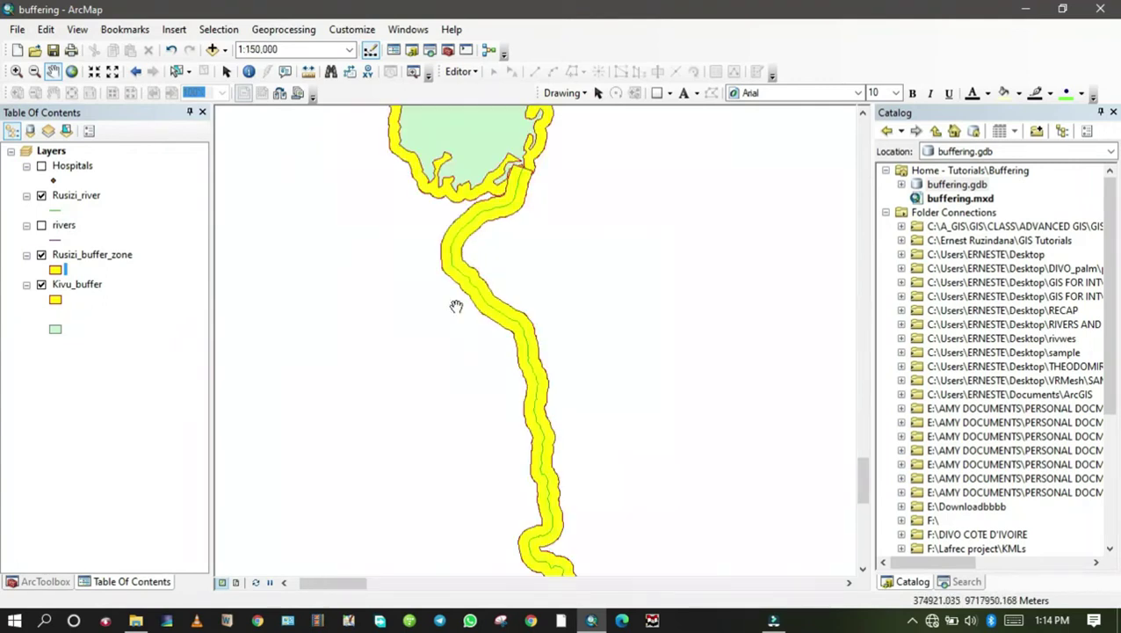
Step: Turn off the Rusizi_buffer_zone layer and start the Multiple Ring Buffer tool with Rusizi_river as input features
click(41, 256)
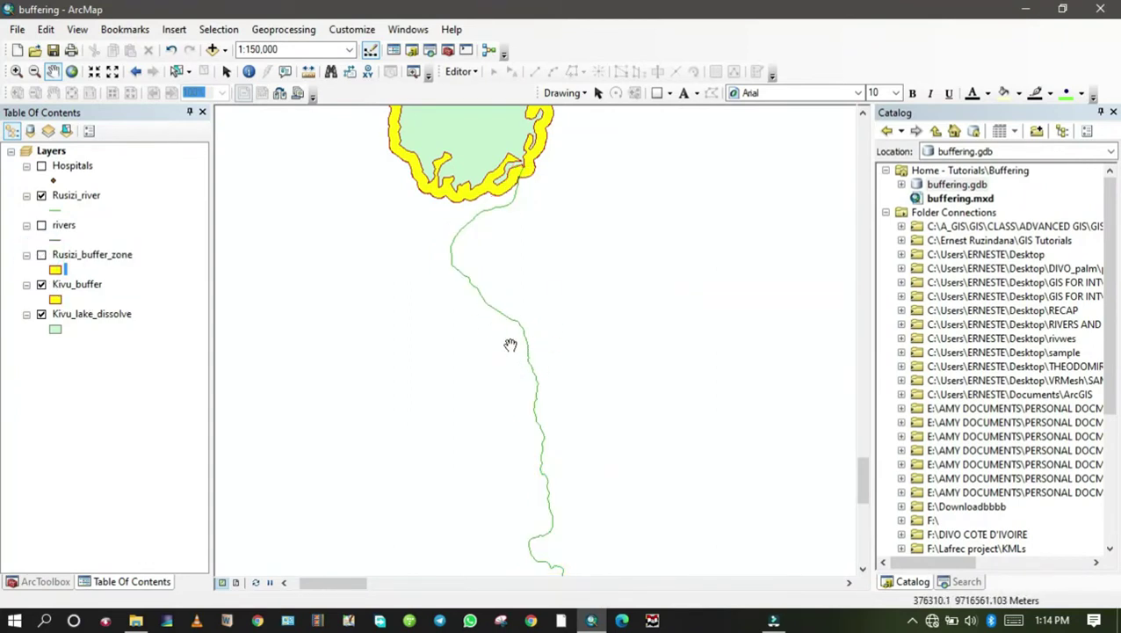
drag(525, 328, 525, 301)
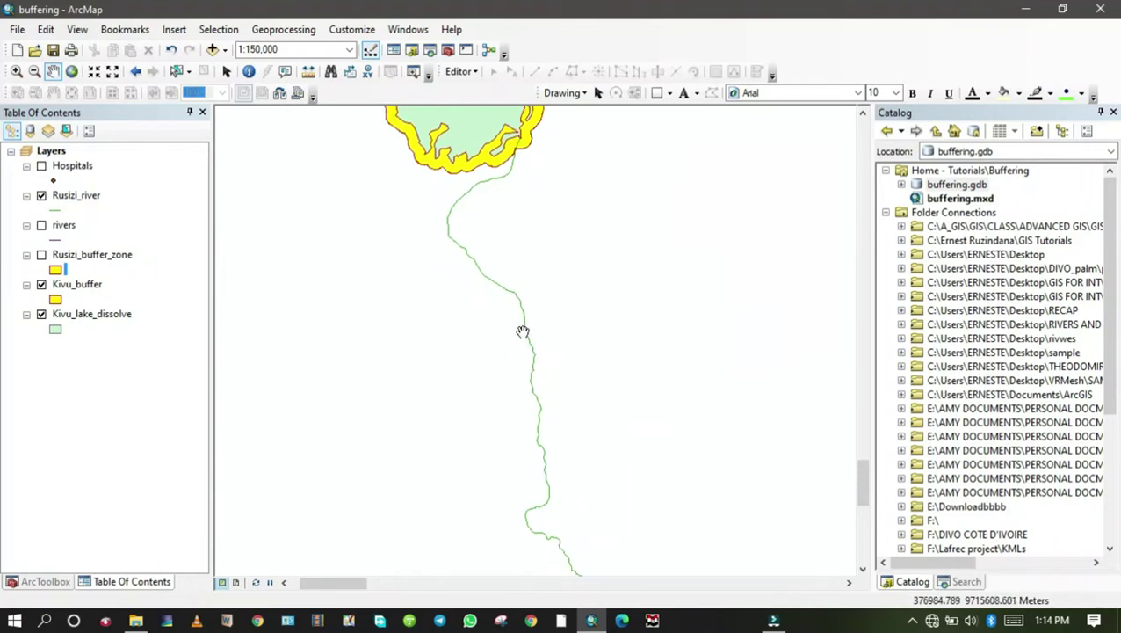
click(449, 51)
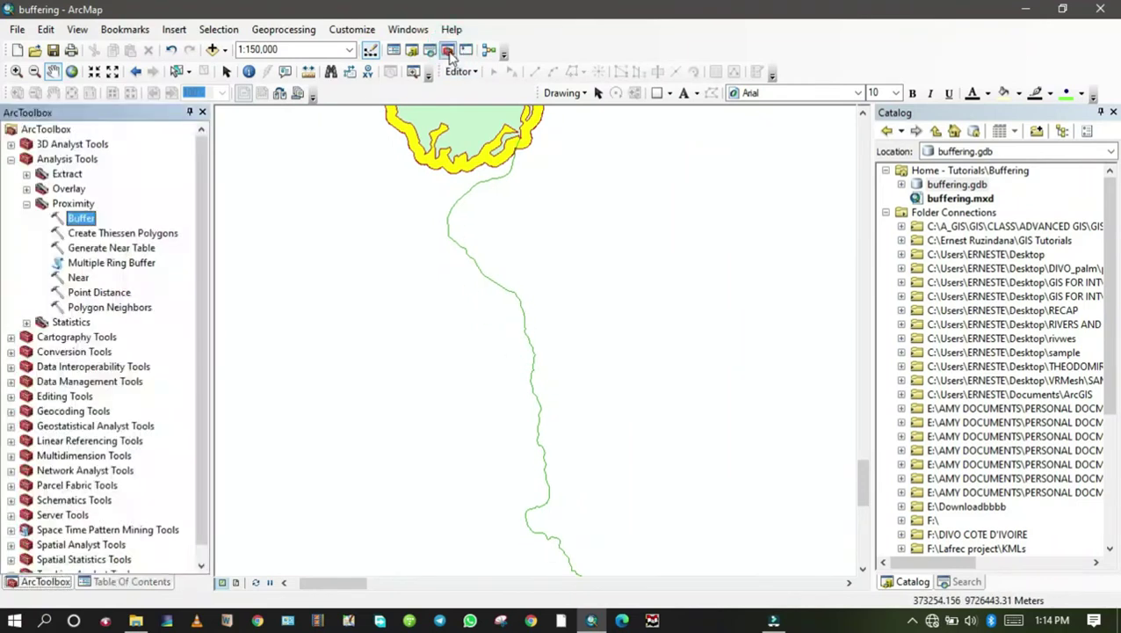
click(46, 160)
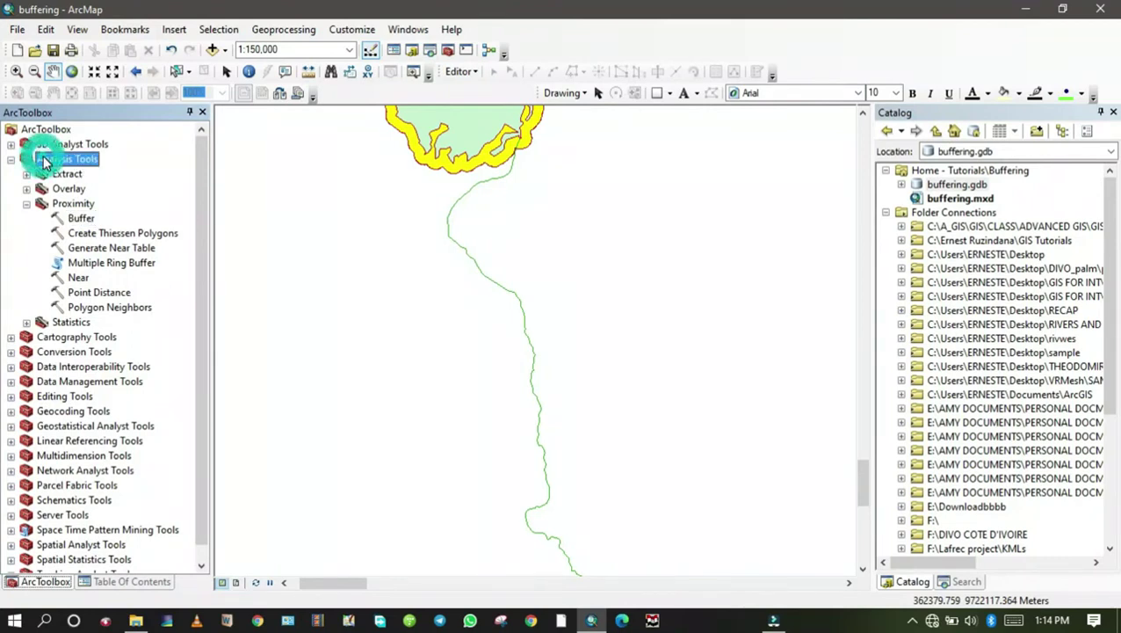
click(68, 206)
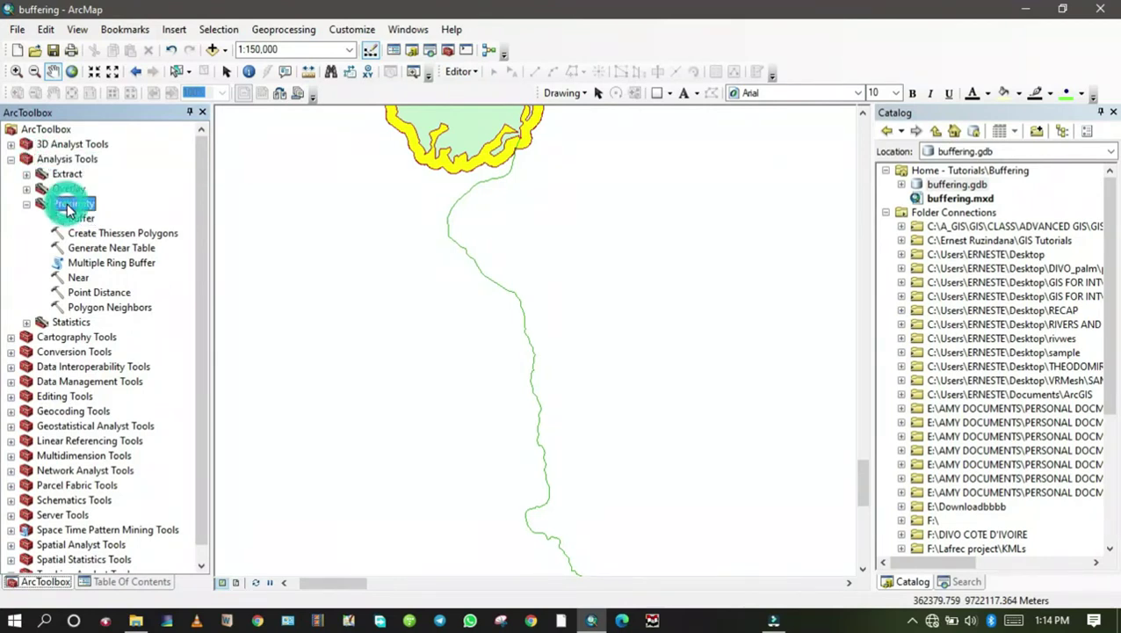
double_click(92, 264)
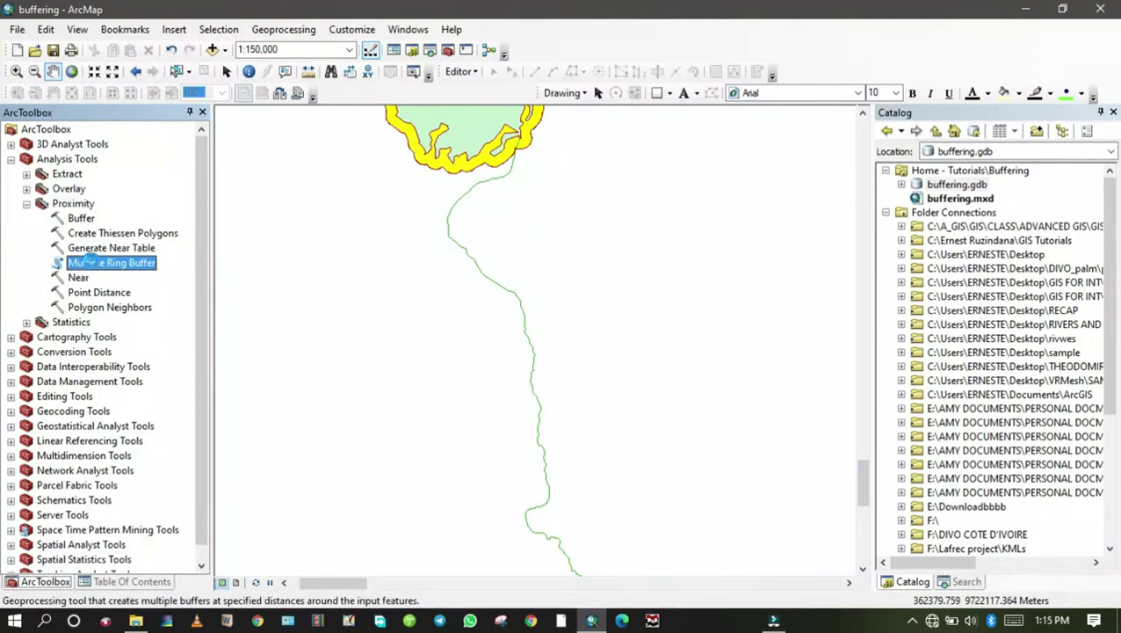
click(815, 130)
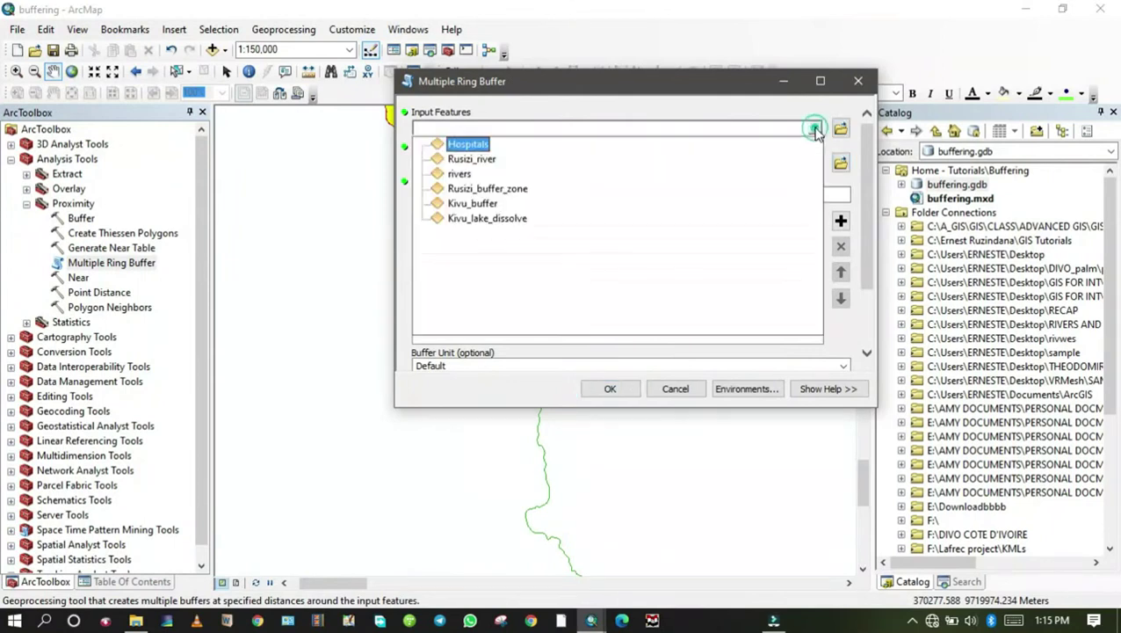
click(474, 160)
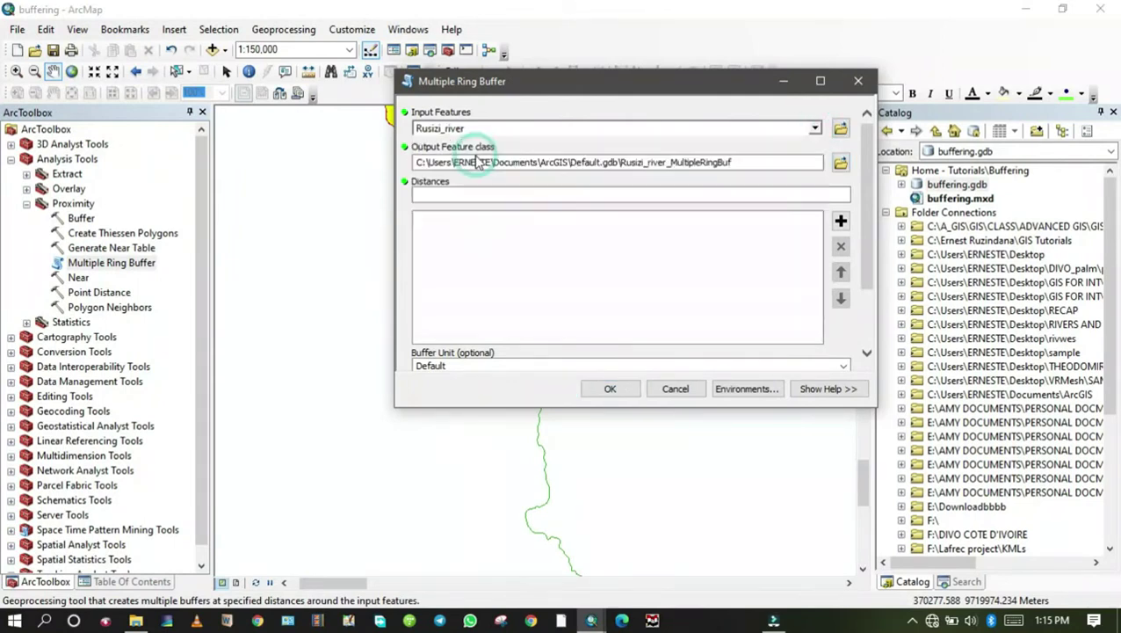
Step: Set the output feature class to Rusizi_river_multiple_ring in buffering.gdb
click(841, 163)
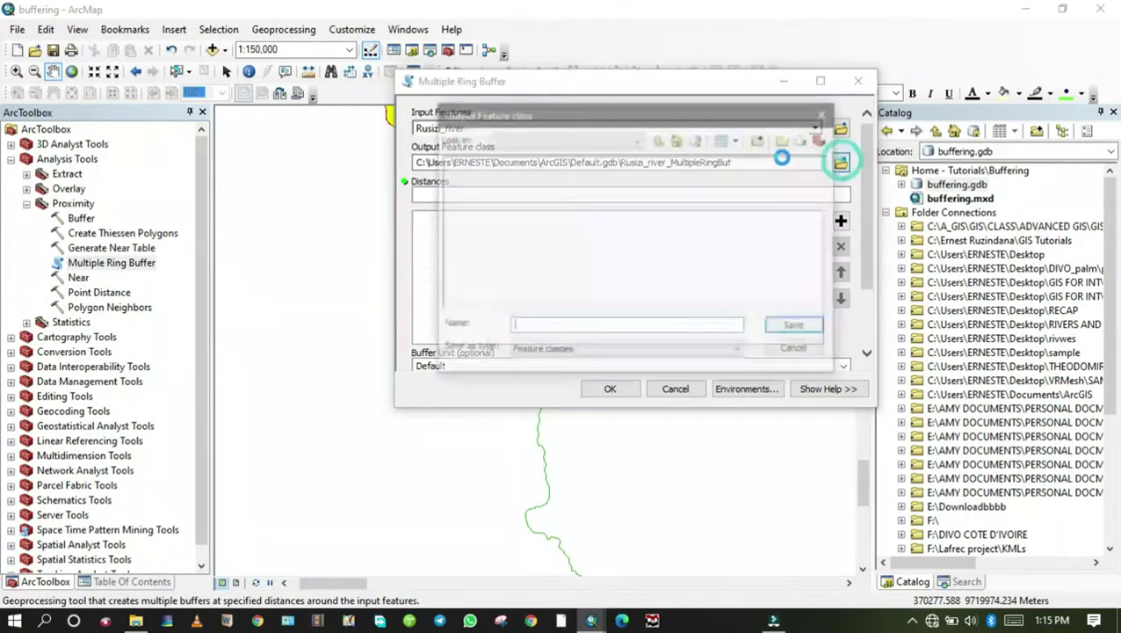
click(479, 191)
click(564, 327)
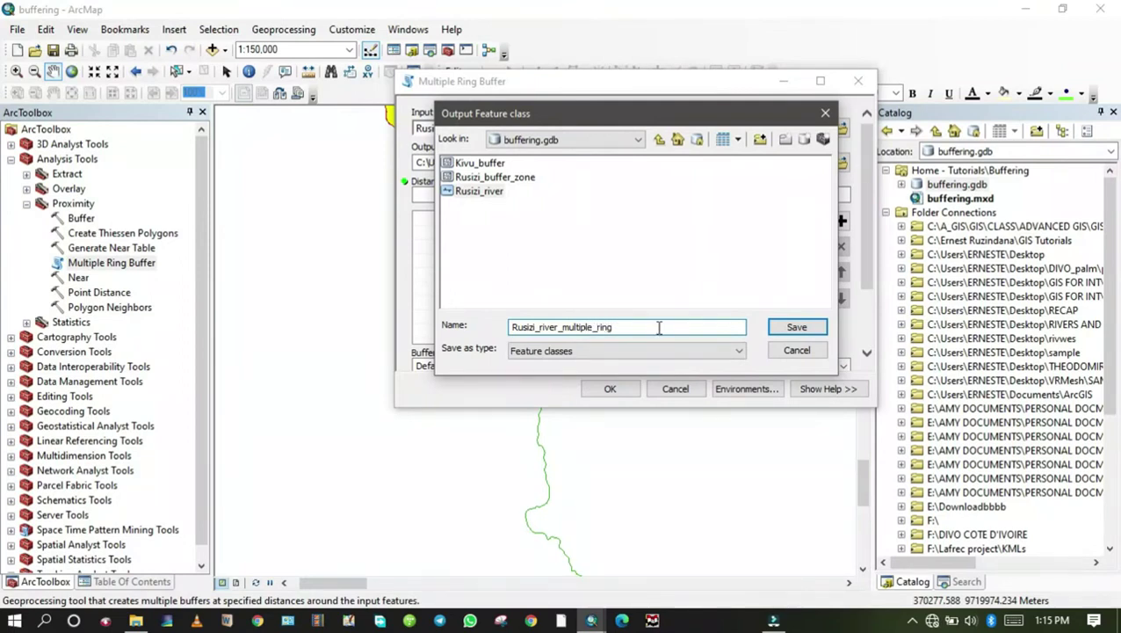
click(796, 328)
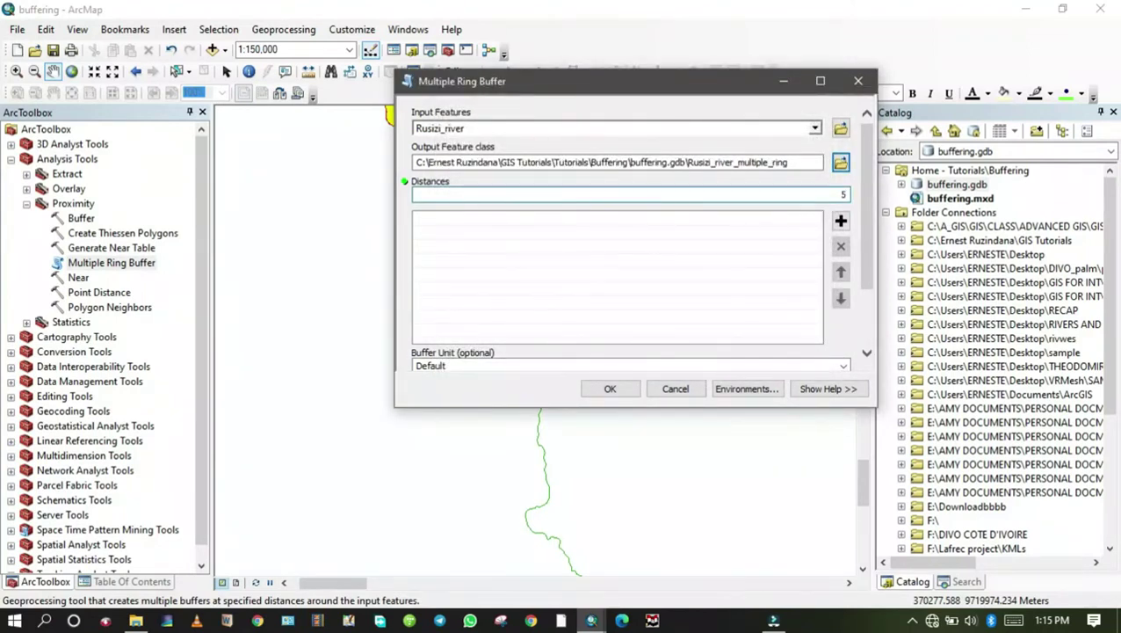
Step: Add the ring distances 500, 1000, 1500 and 2000
click(841, 220)
click(841, 196)
click(840, 223)
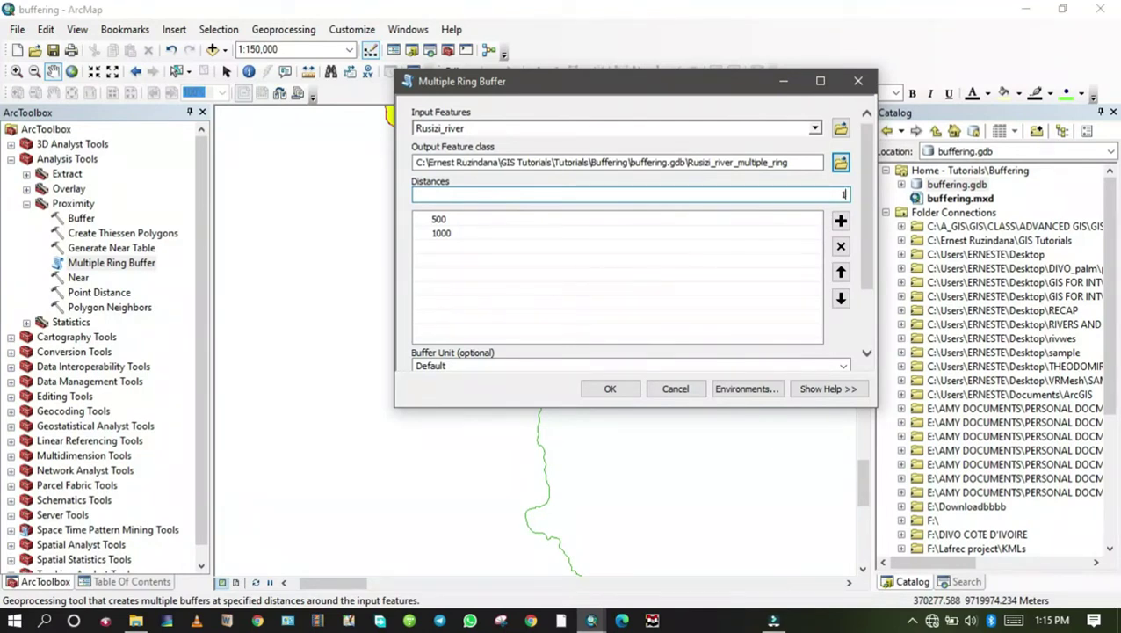
click(841, 223)
click(841, 220)
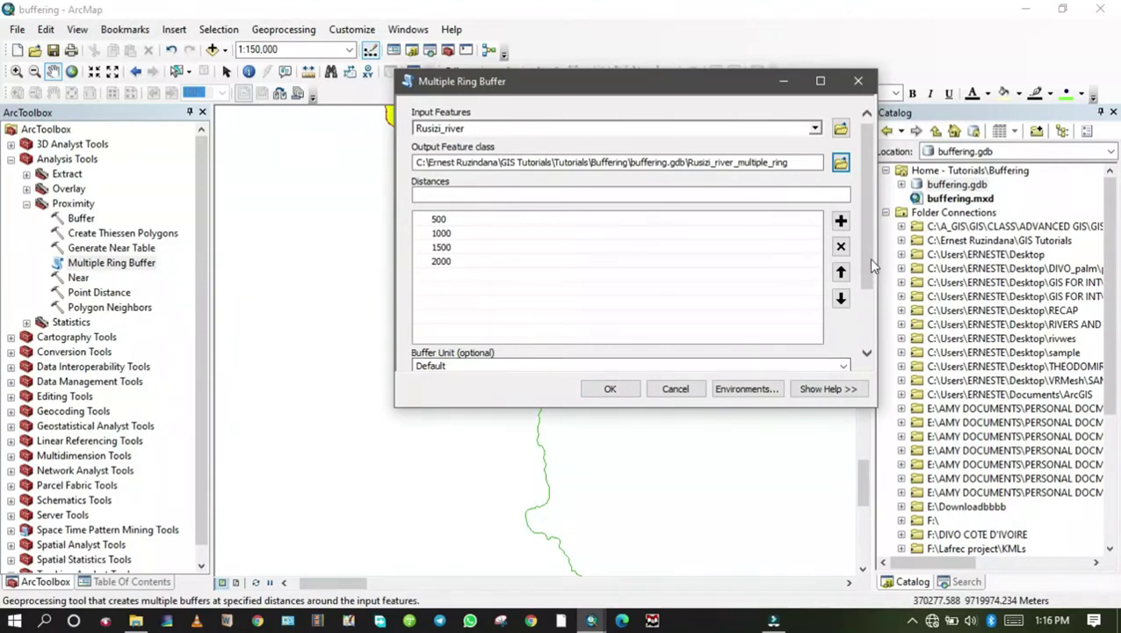
Step: Set the buffer unit to Meters, create the multiple ring buffer and check the rings along the river
scroll(870, 254, down, 3)
click(843, 276)
click(444, 359)
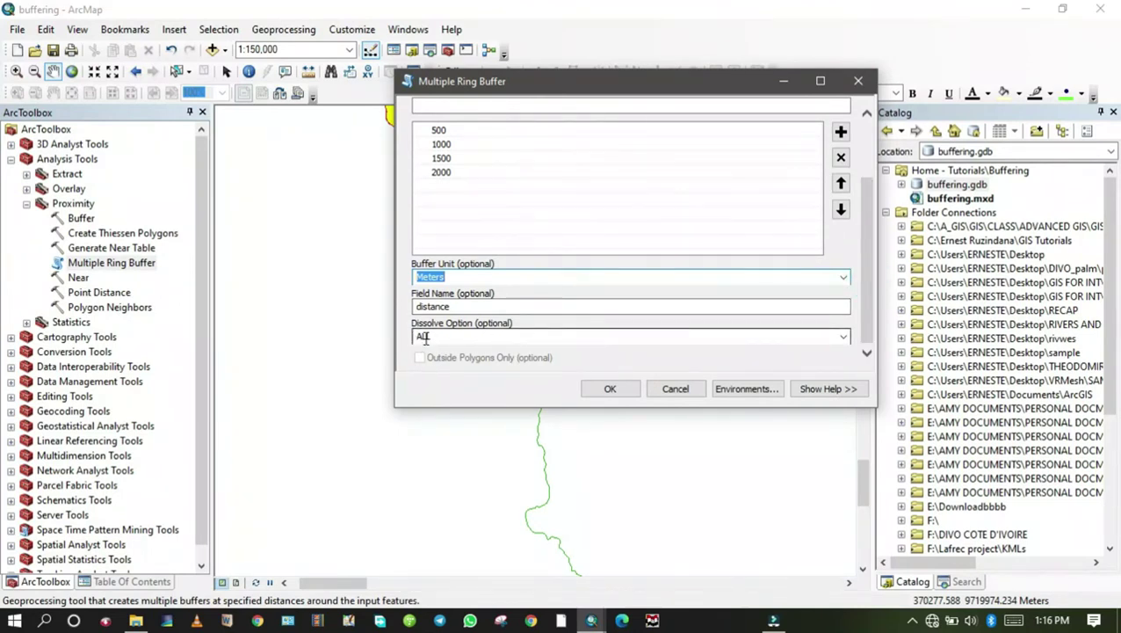
click(606, 391)
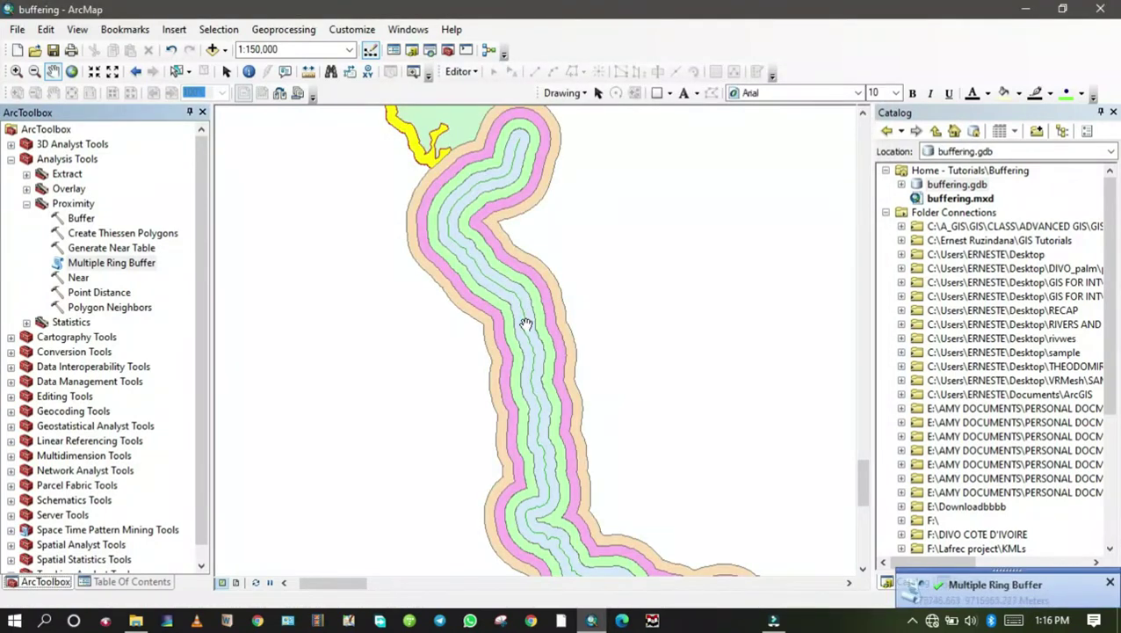
key(Down)
key(Down)
key(Right)
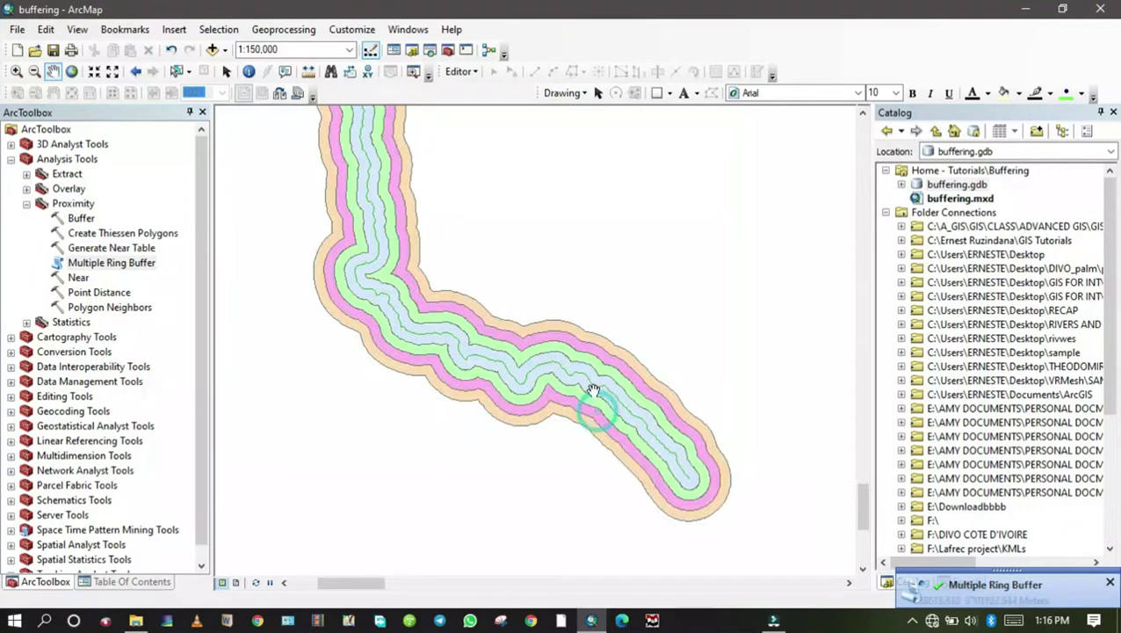
key(Left)
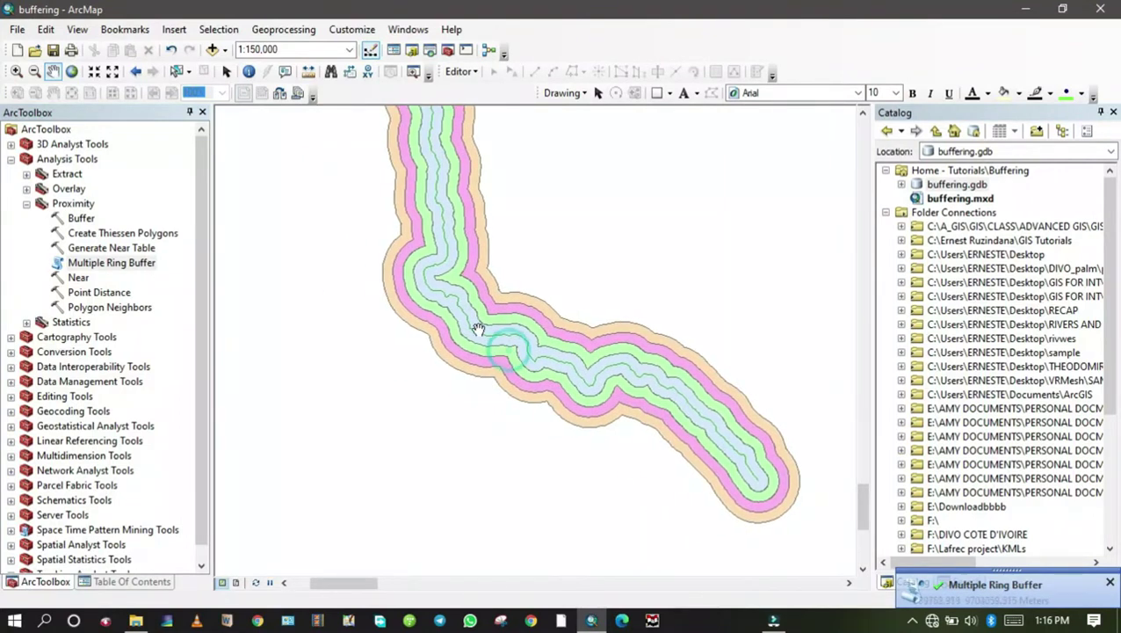
Step: Change the Rusizi_river line symbol to the red Highway Ramp style with a width of 1.70
click(130, 584)
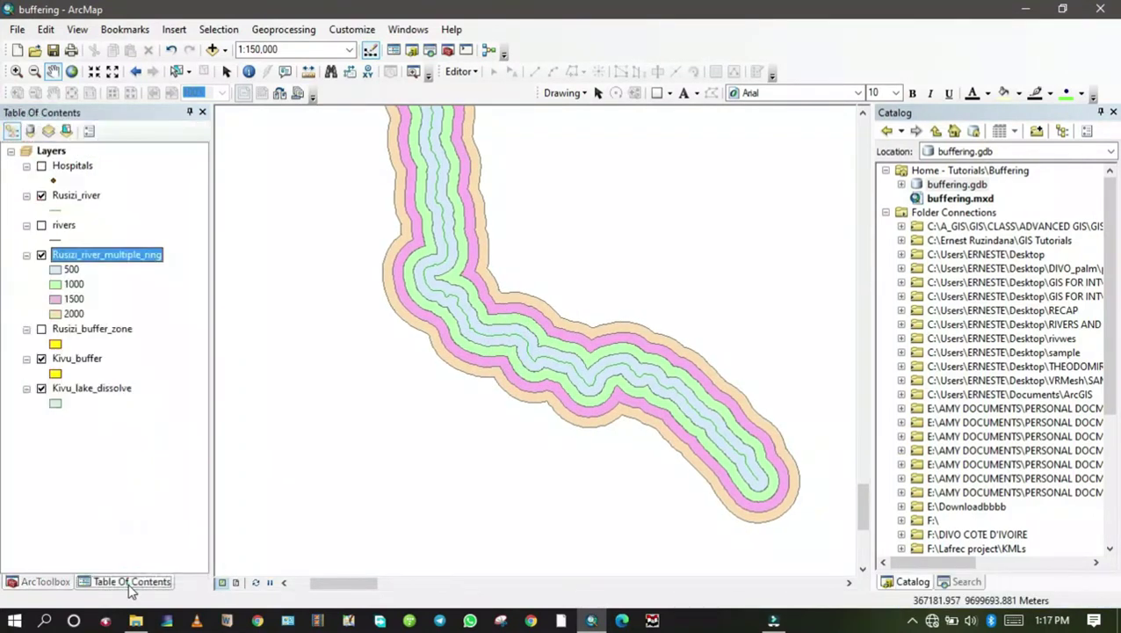
click(62, 210)
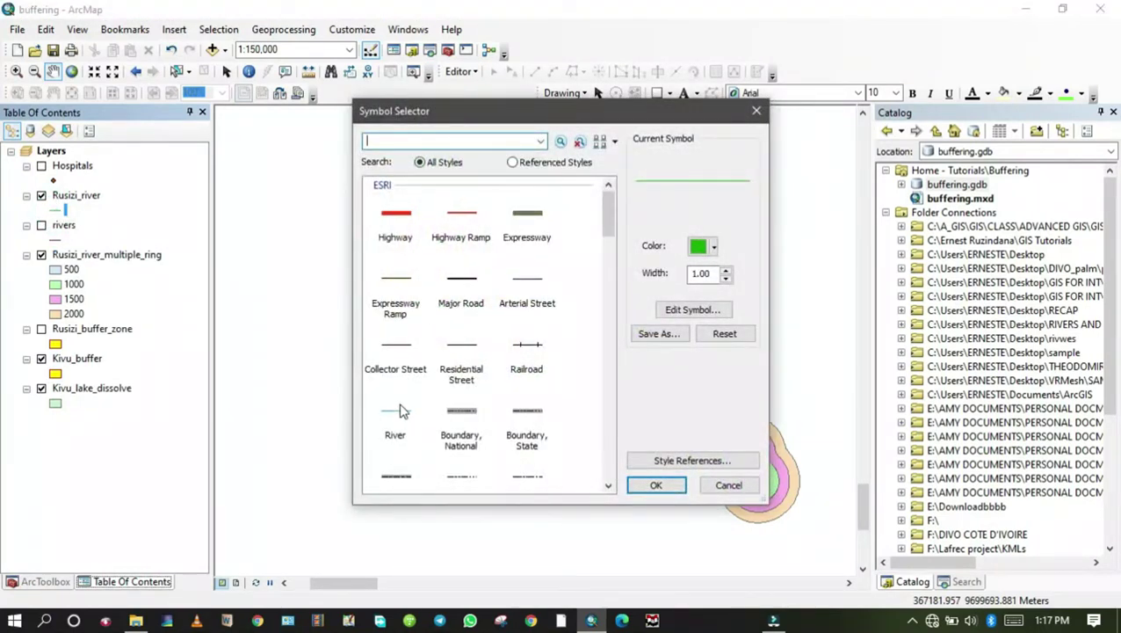
click(460, 215)
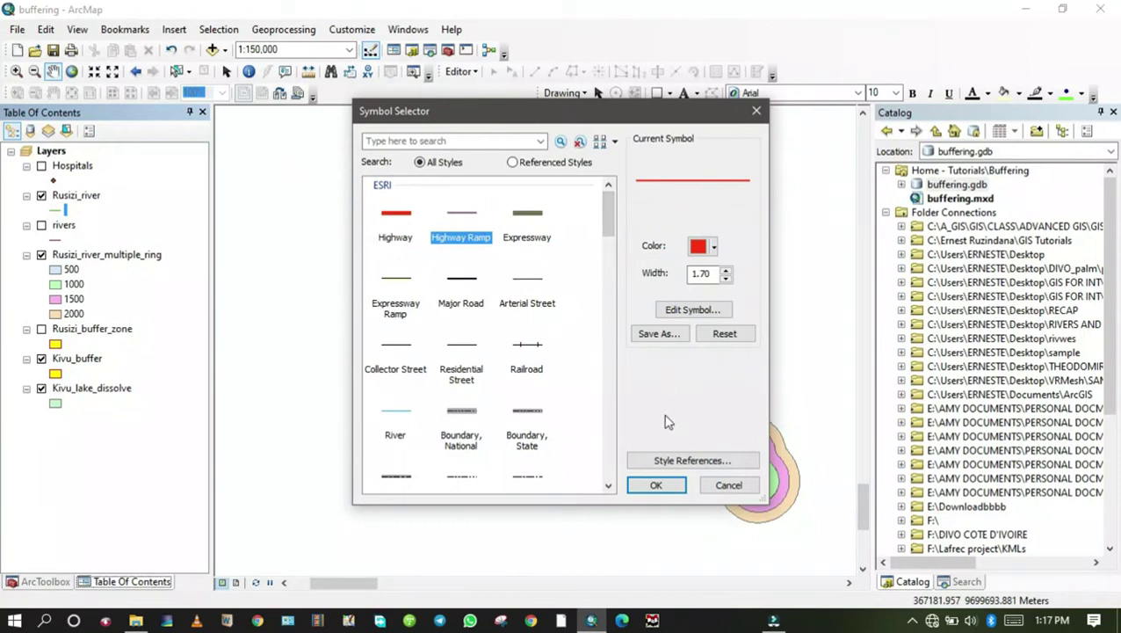
click(657, 483)
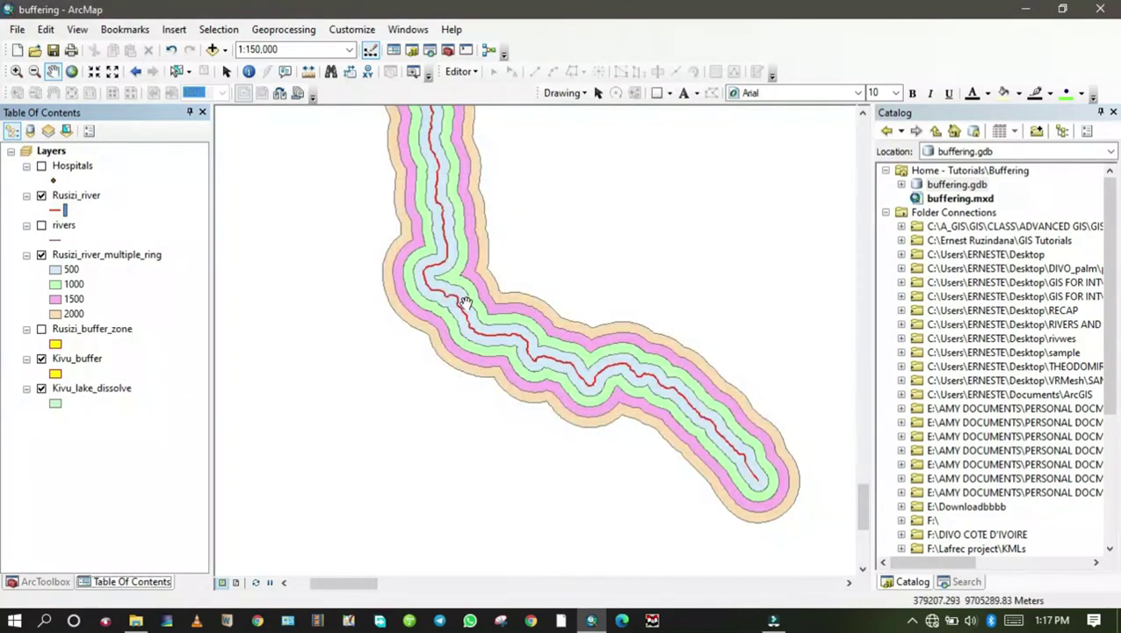
Step: Examine the buffer rings along the Rusizi river from its southern end up to Lake Kivu
scroll(426, 277, up, 5)
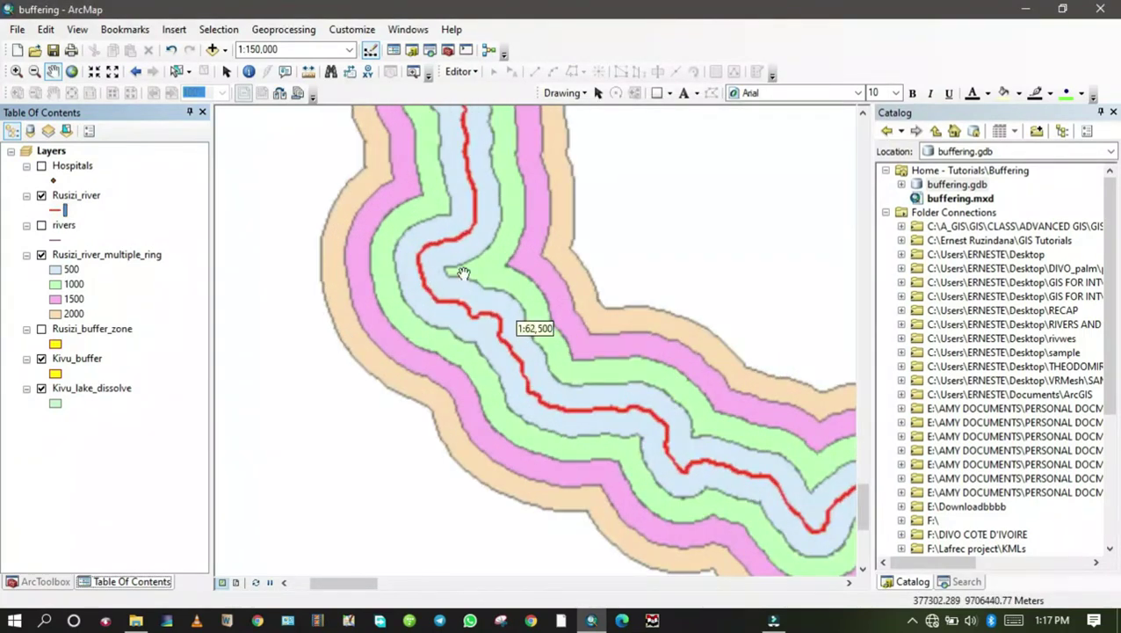
drag(450, 315, 387, 266)
drag(774, 493, 547, 289)
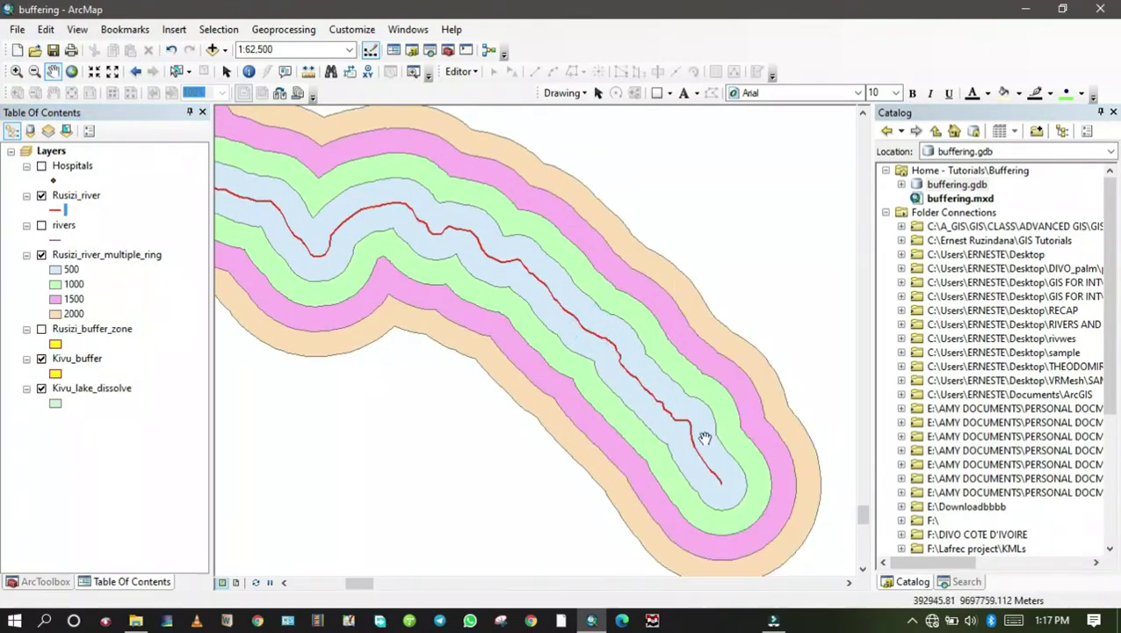
drag(703, 437, 620, 355)
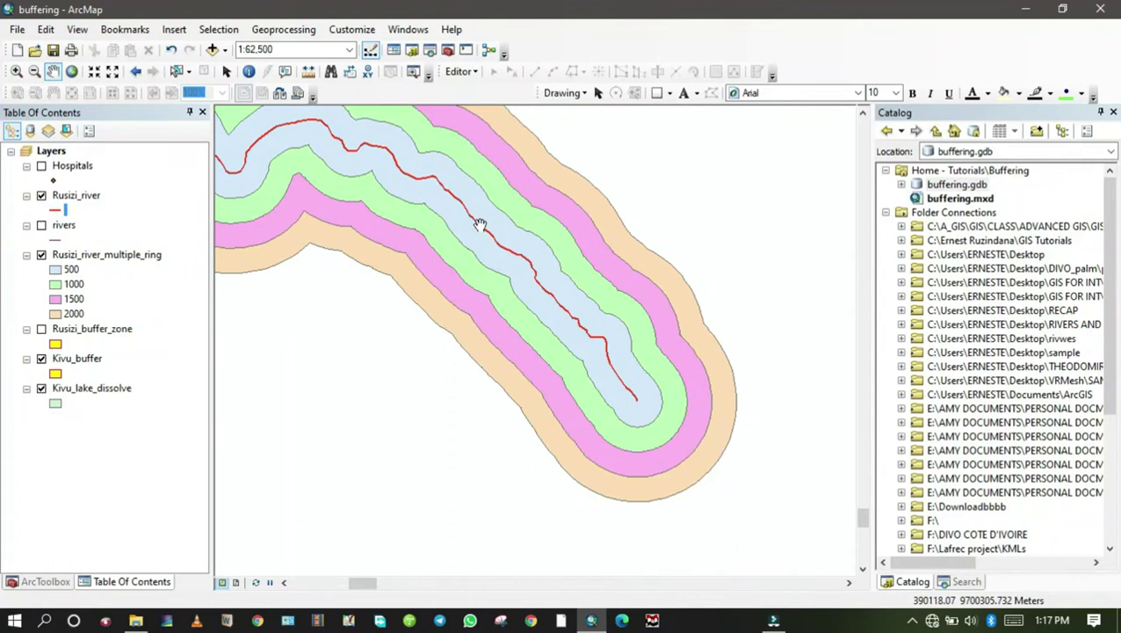
drag(508, 199, 456, 254)
drag(413, 167, 508, 316)
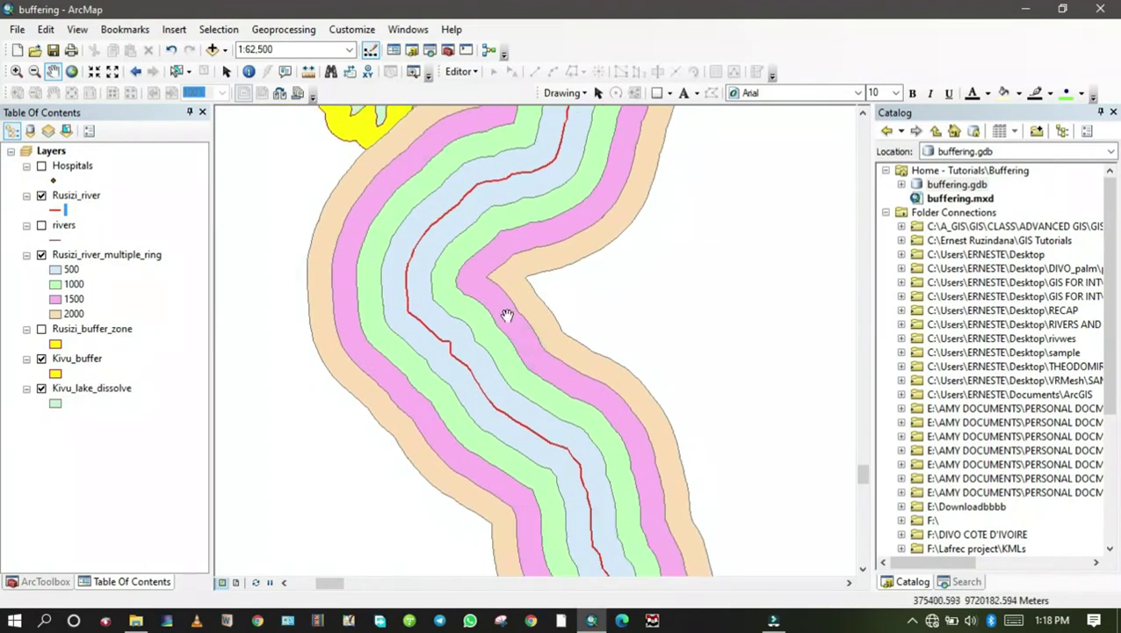
scroll(441, 309, down, 3)
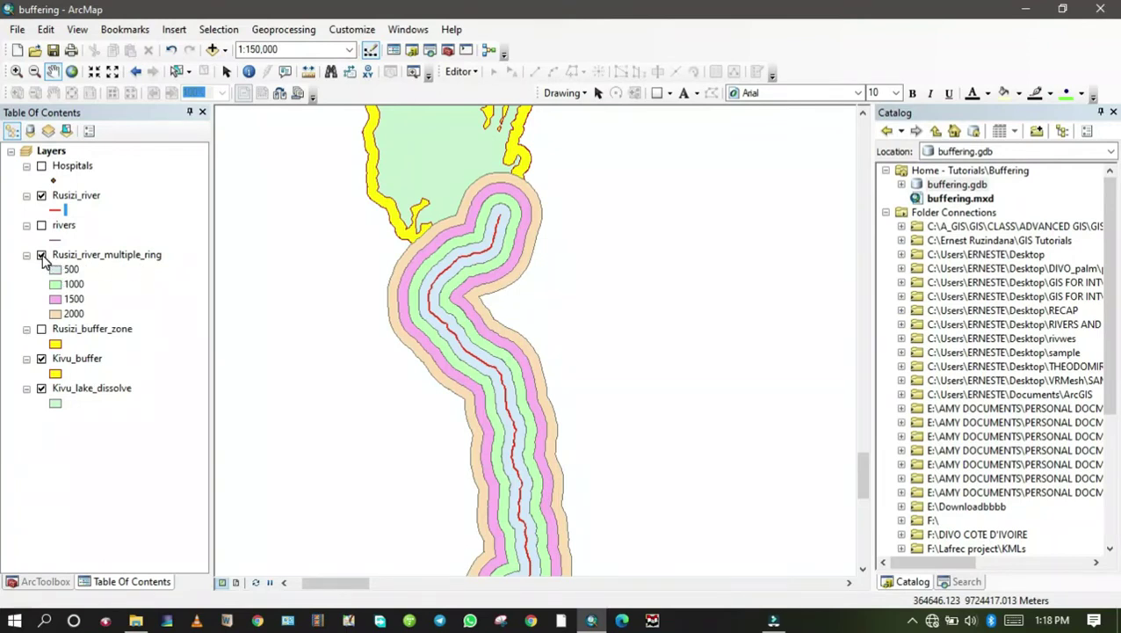
Step: Turn off the Rusizi_river_multiple_ring layer and turn on Rusizi_buffer_zone, showing the buffers of both river and lake
click(42, 255)
click(42, 330)
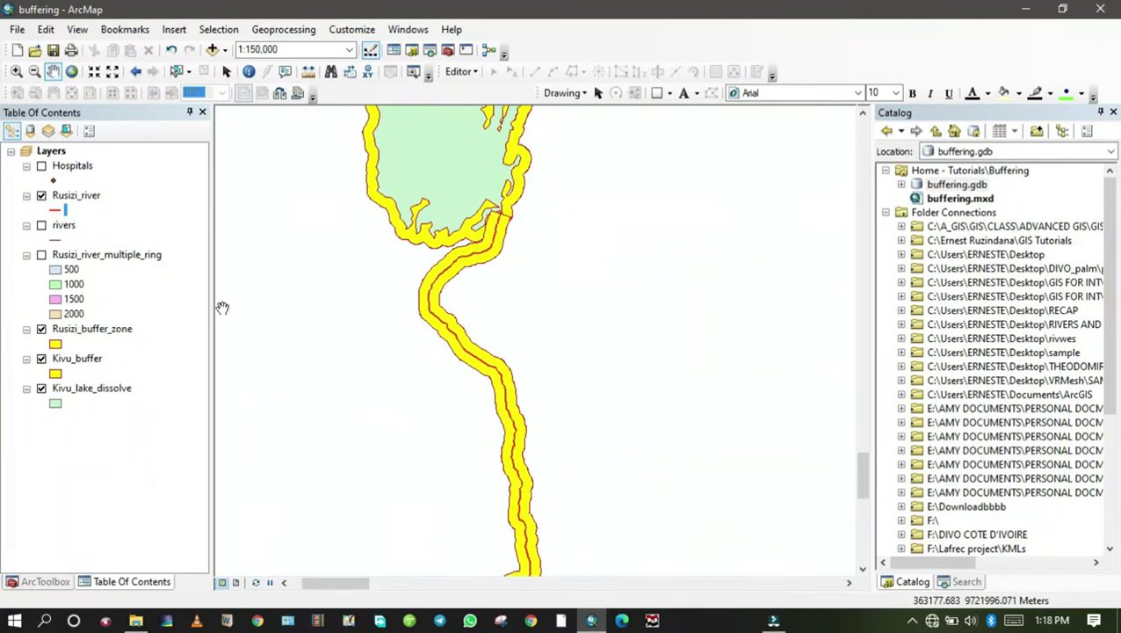
scroll(503, 283, up, 2)
drag(529, 263, 517, 385)
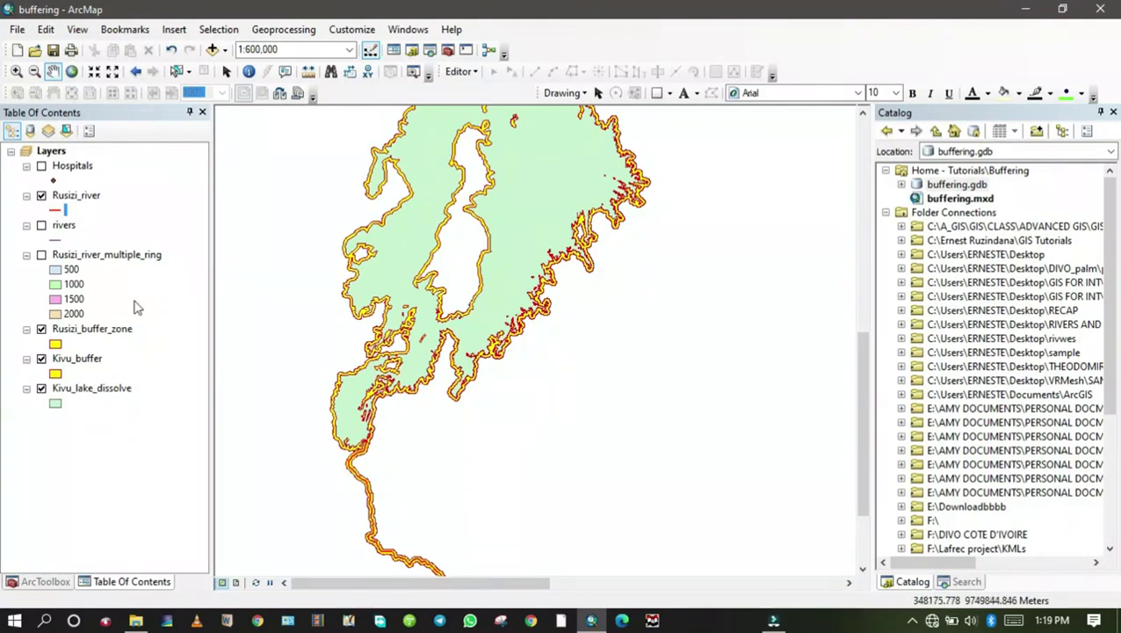
Step: Turn on the Hospitals layer and select the hospital point just east of the Rusizi river, south of the lake
click(41, 166)
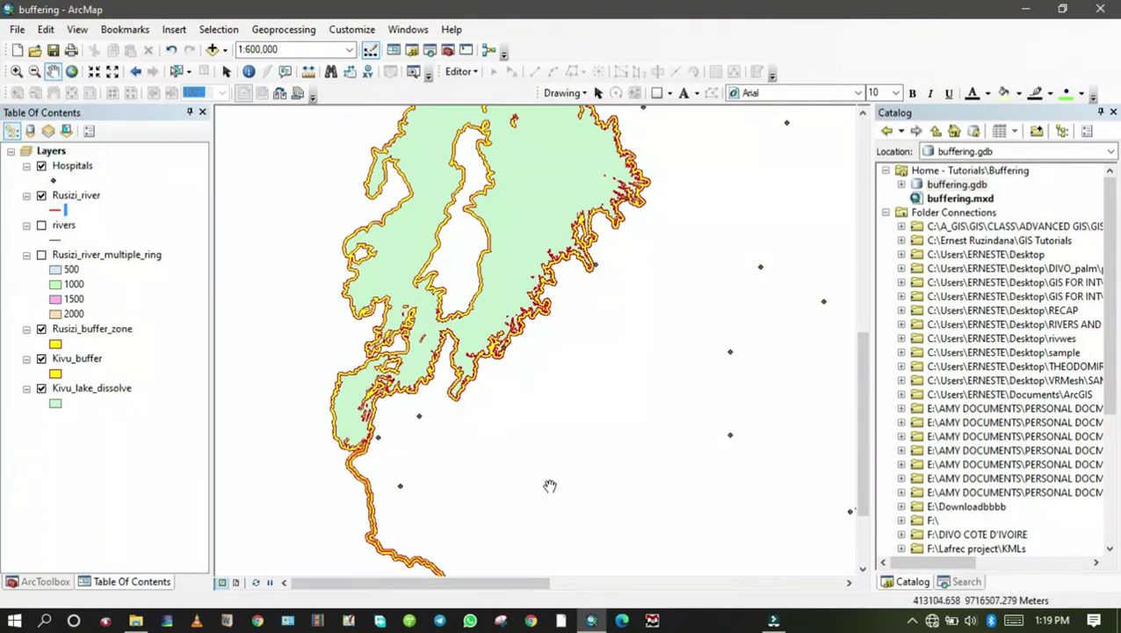
drag(557, 472, 569, 346)
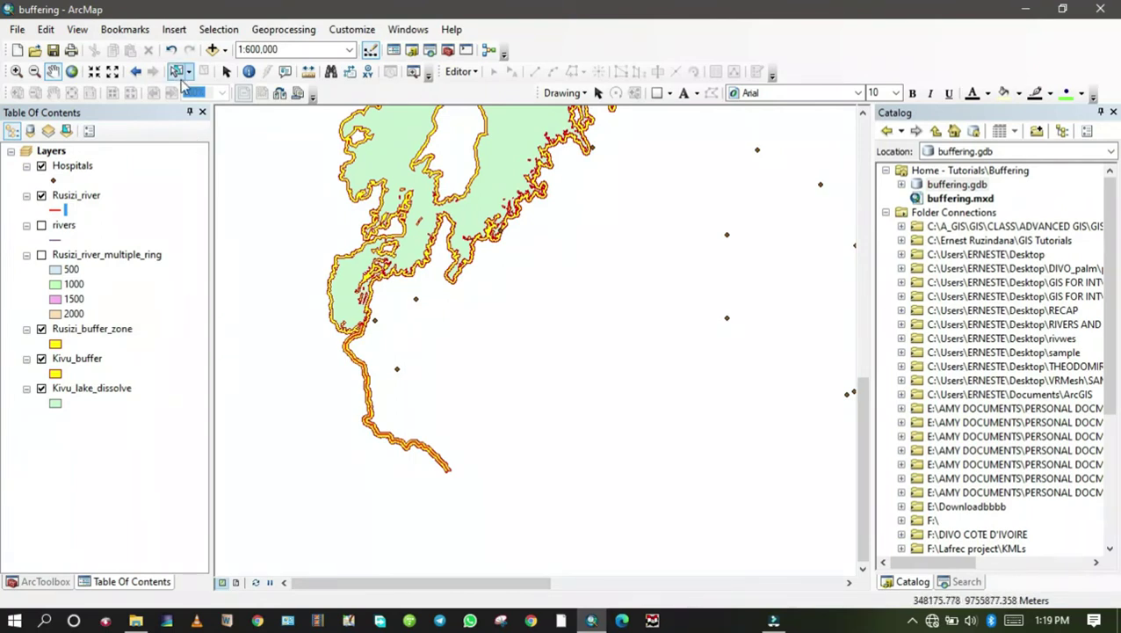
click(178, 74)
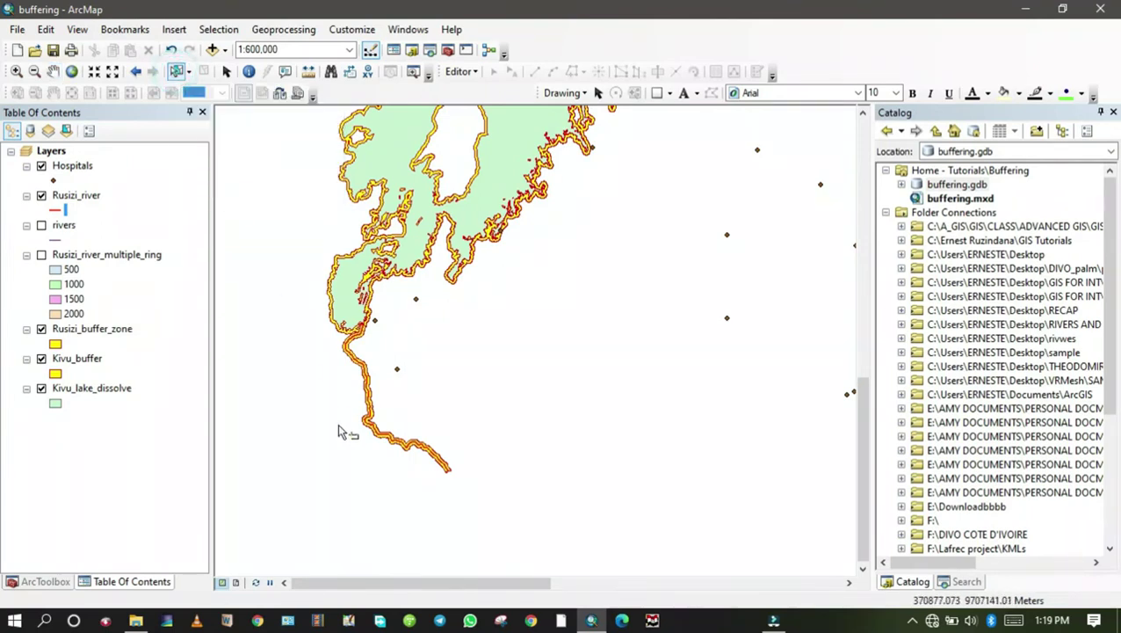
drag(384, 360, 431, 391)
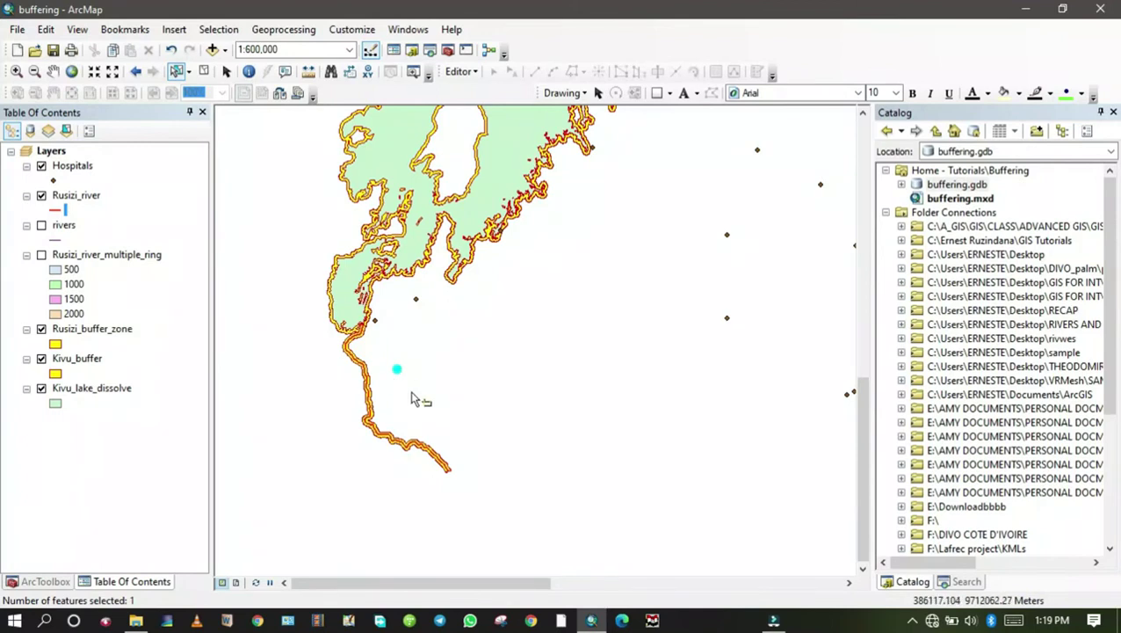
Step: Export the selected hospital to buffering.gdb as choosen_hospital and add it to the map as a layer
right_click(85, 170)
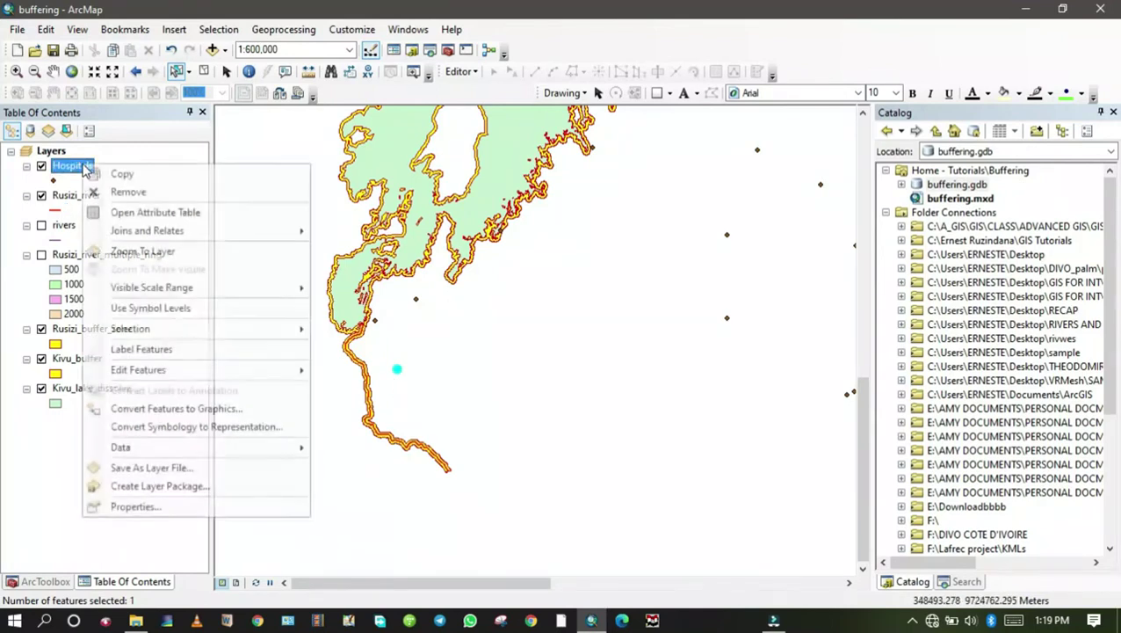
mouse_move(138, 449)
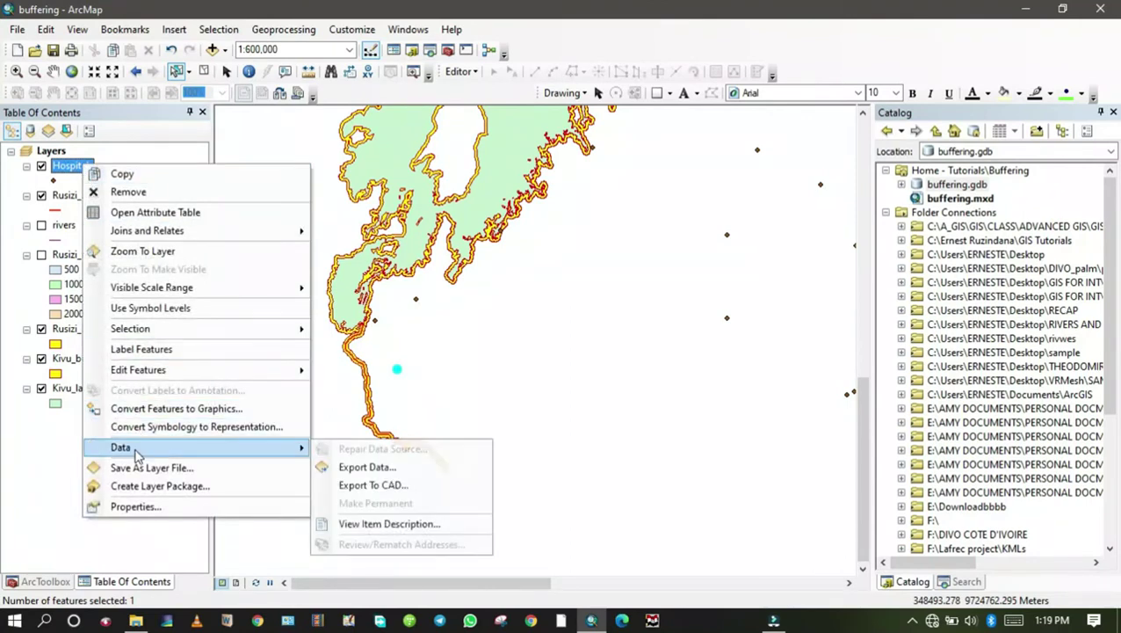
click(392, 464)
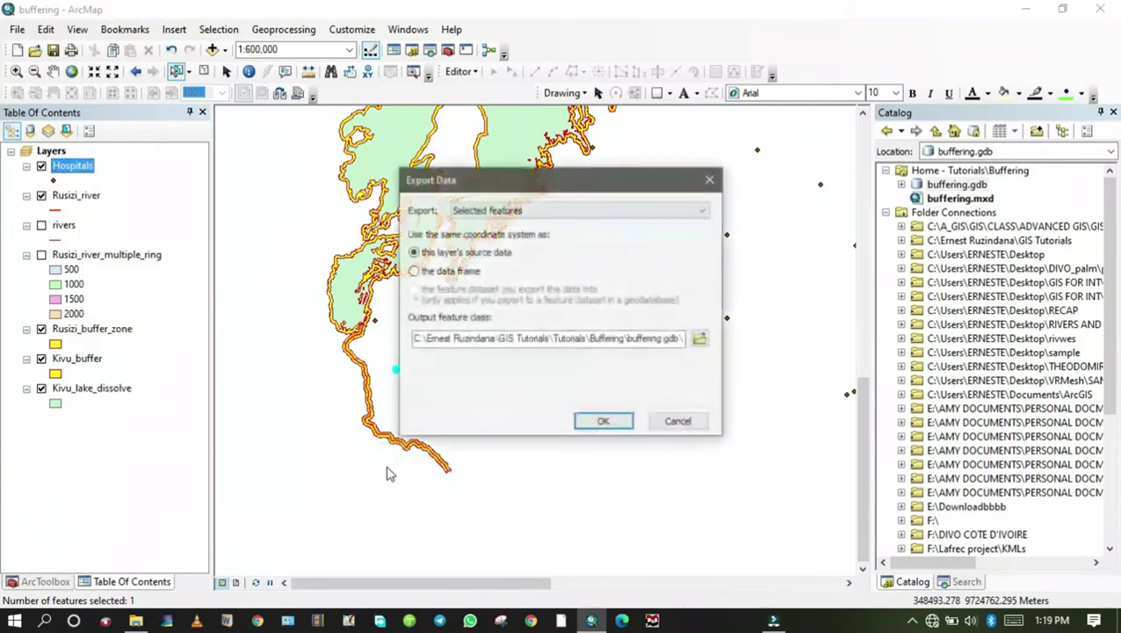
click(697, 337)
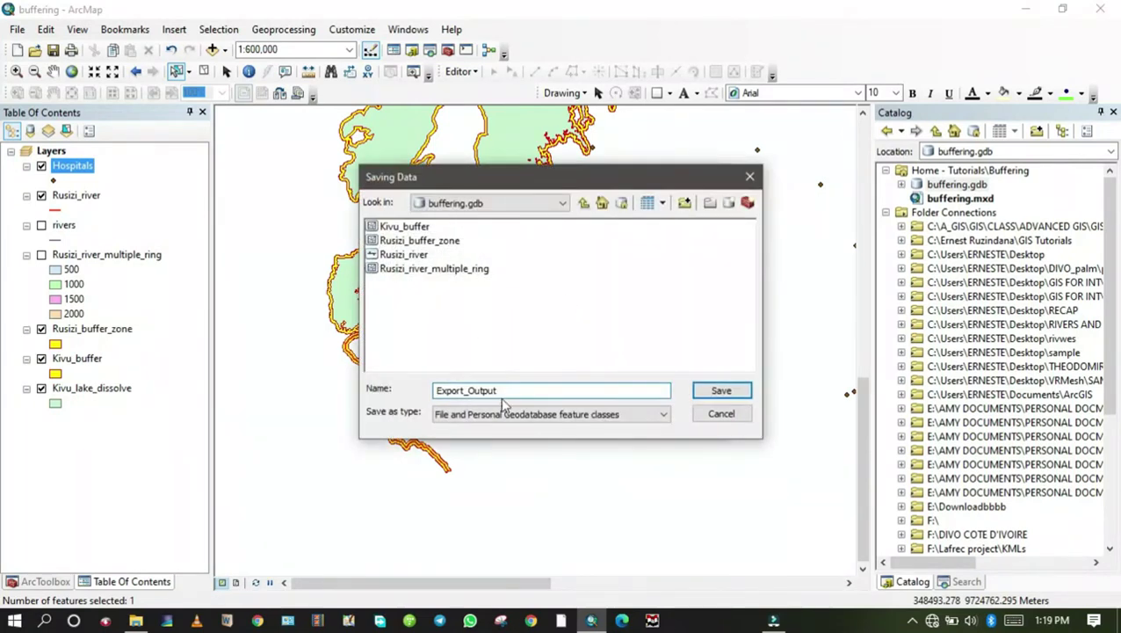
double_click(526, 392)
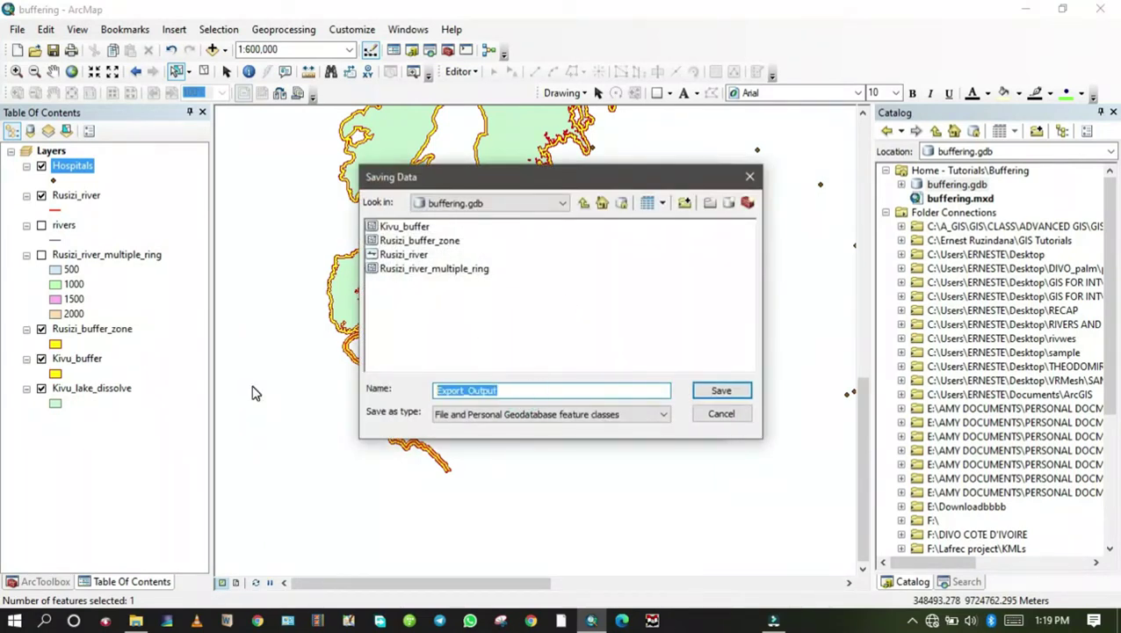
text(choosen_hospital)
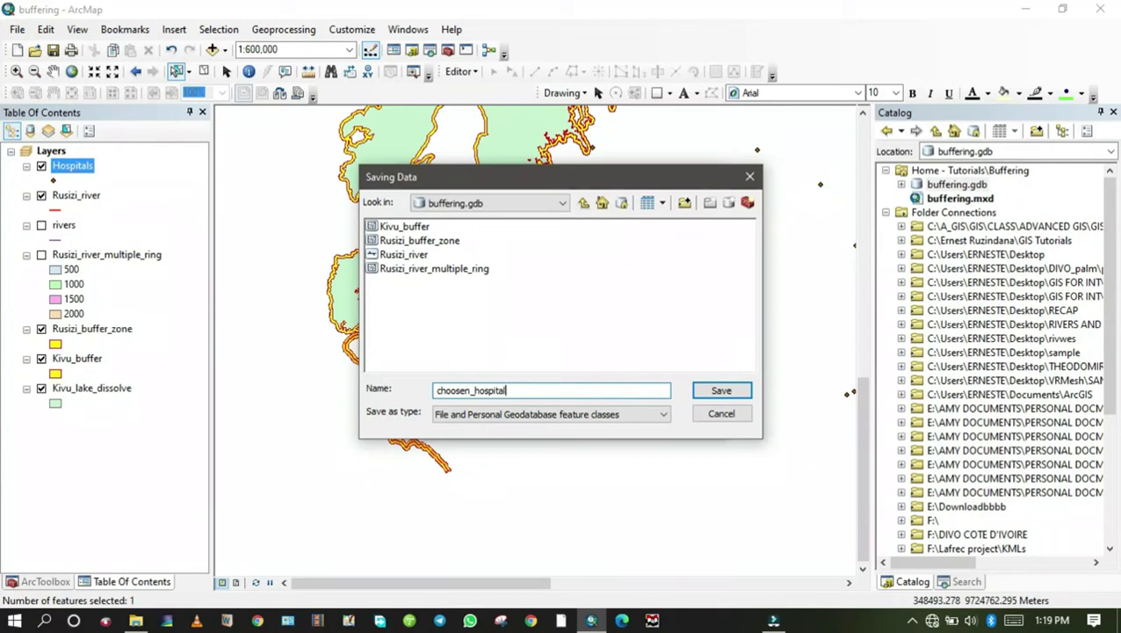
click(720, 392)
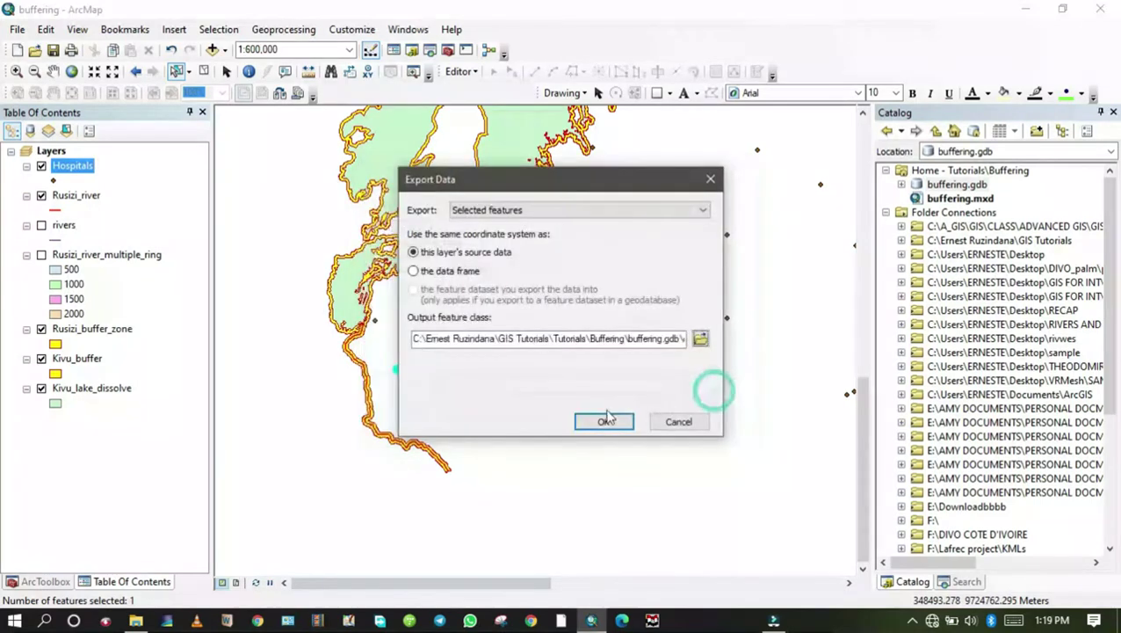
click(584, 421)
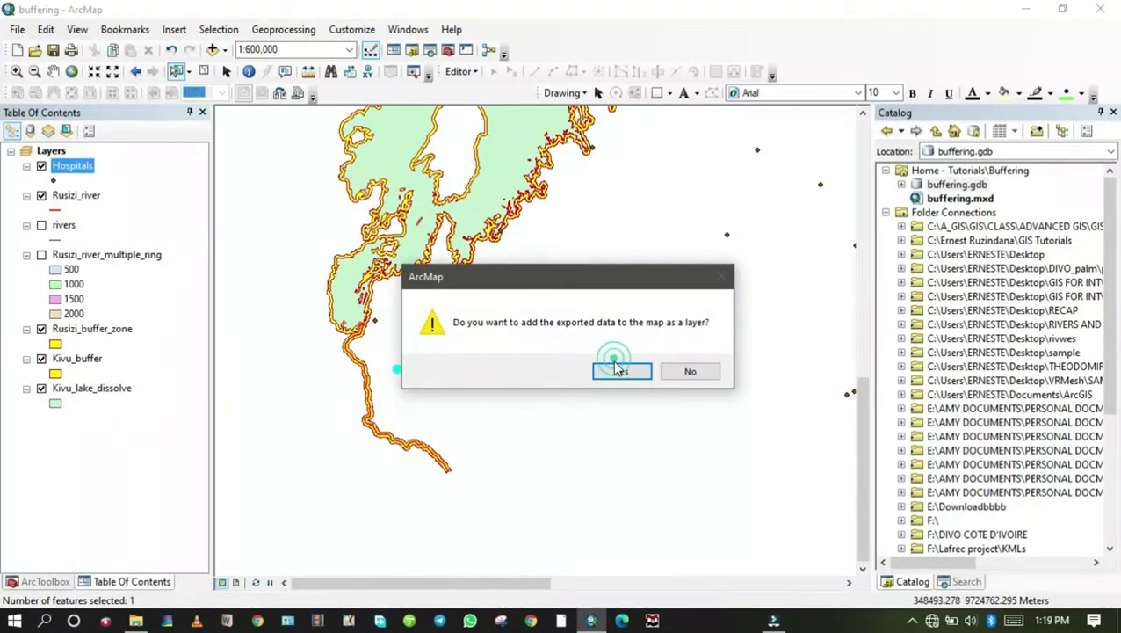
click(609, 370)
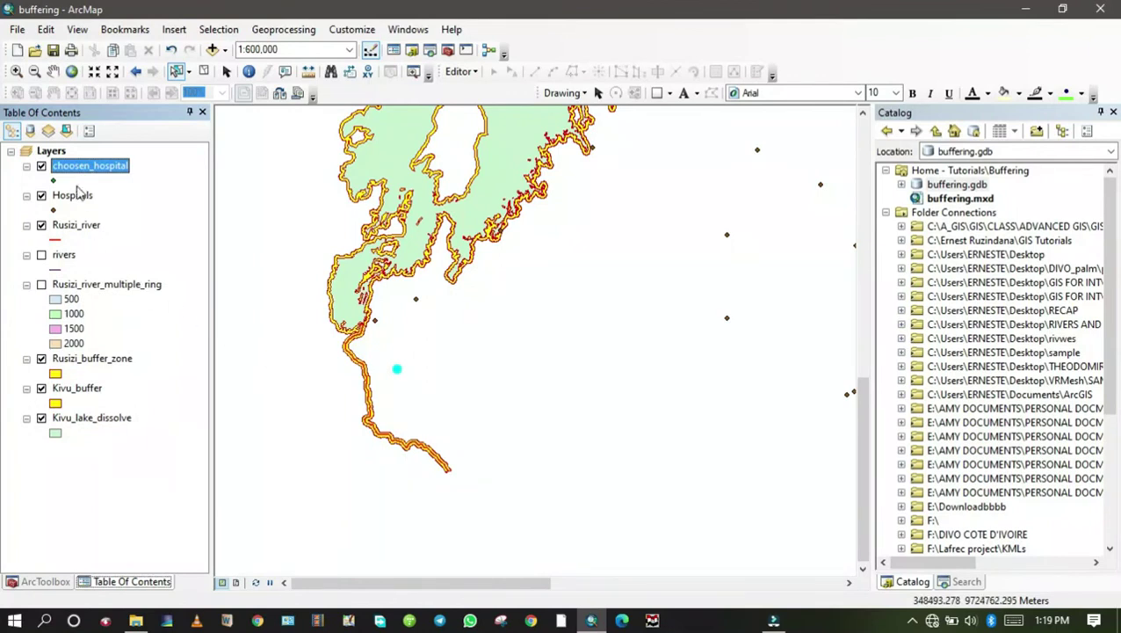
Step: Clear the feature selection and turn off the Hospitals layer
click(219, 29)
click(249, 169)
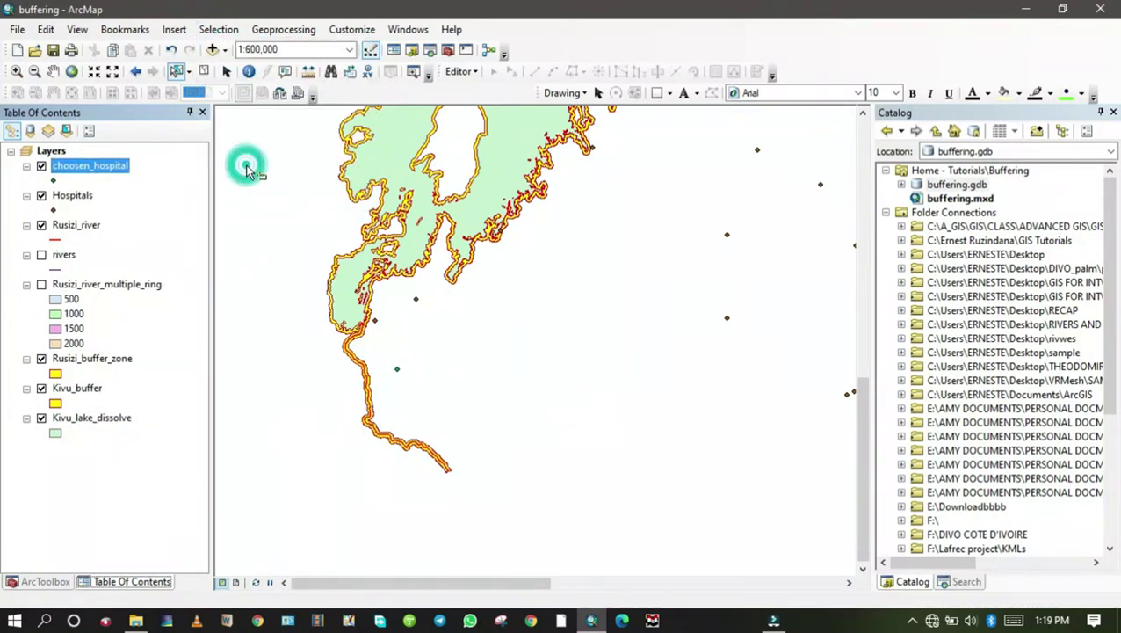
click(42, 196)
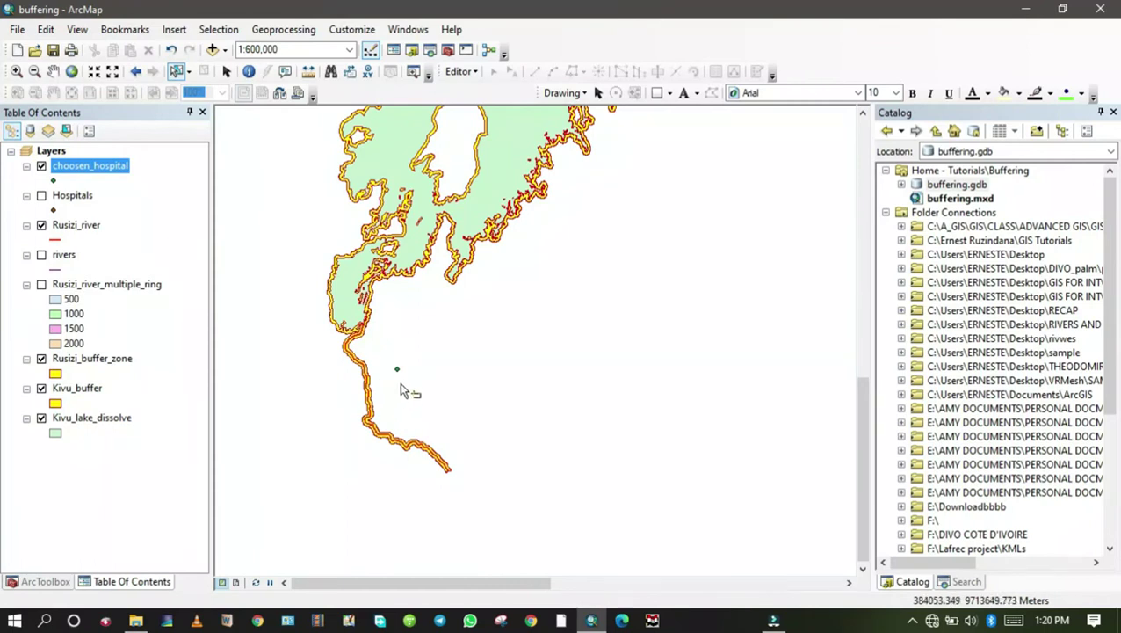
Step: Symbolize the choosen_hospital layer with the black Circle 1 marker at size 14
scroll(413, 386, down, 3)
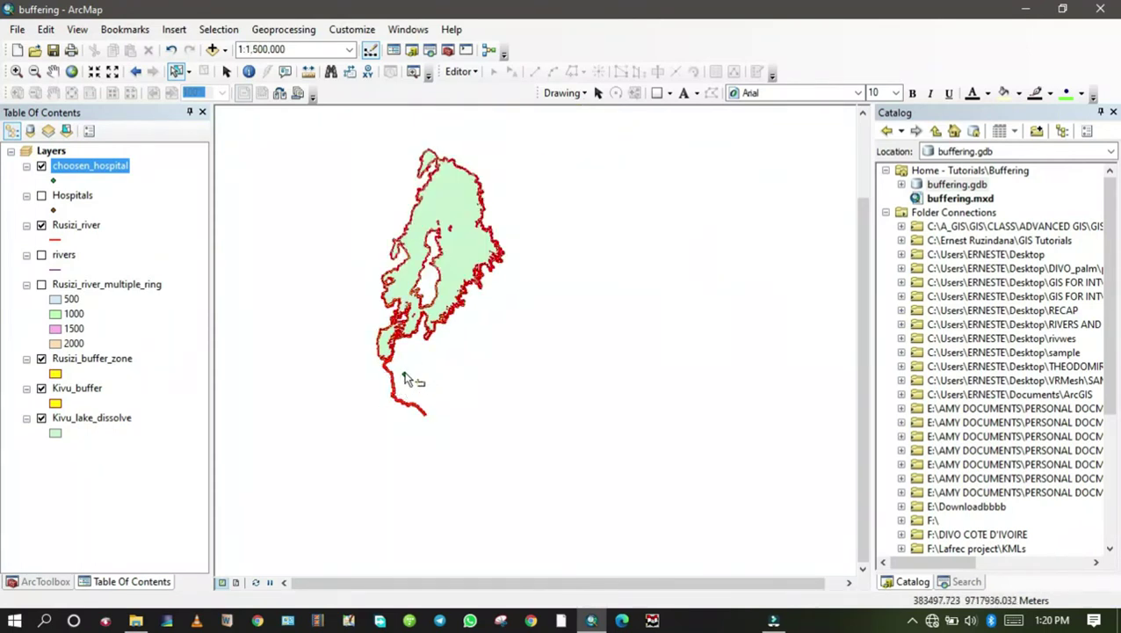
click(55, 182)
click(396, 215)
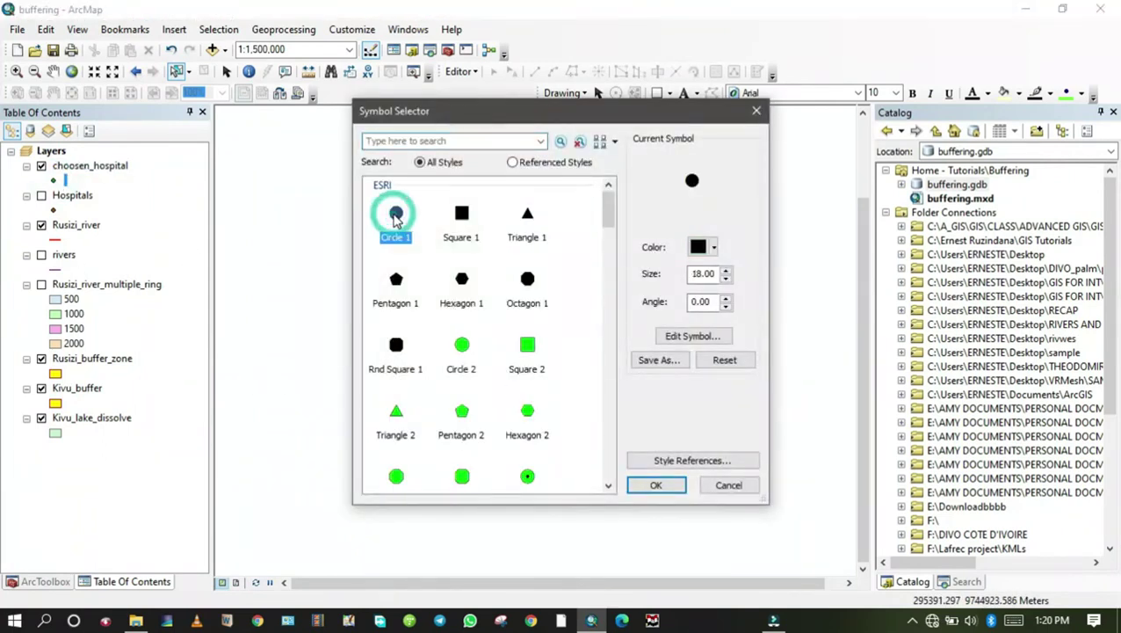
click(726, 279)
click(725, 279)
click(726, 279)
click(725, 279)
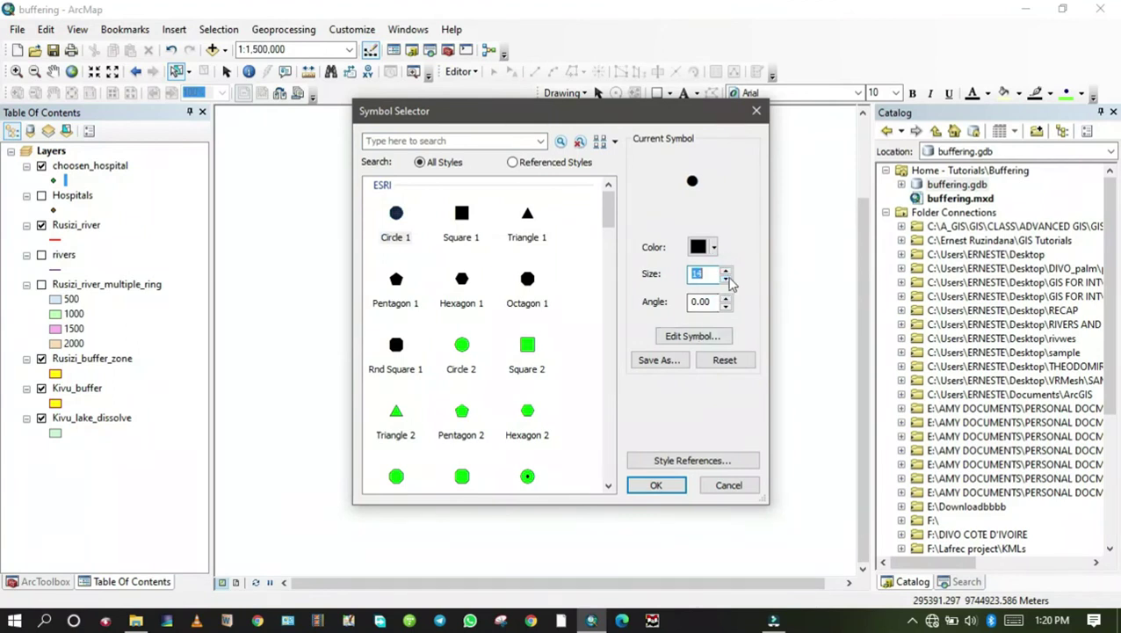
click(656, 485)
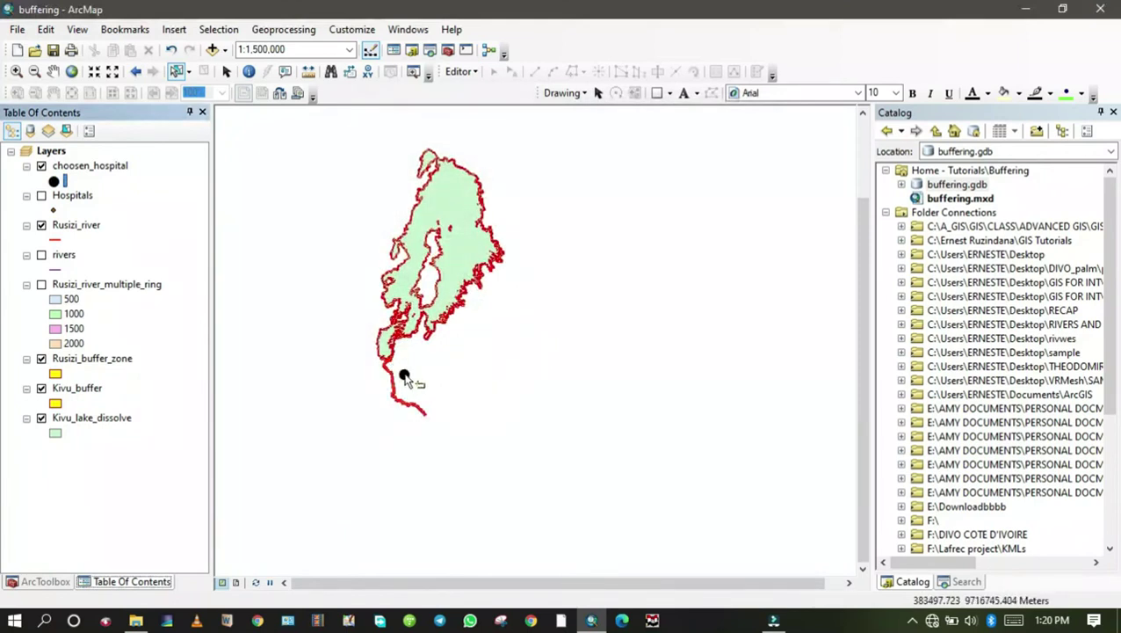
Step: Start the Buffer tool from the Proximity toolset with choosen_hospital as input features
scroll(422, 384, up, 3)
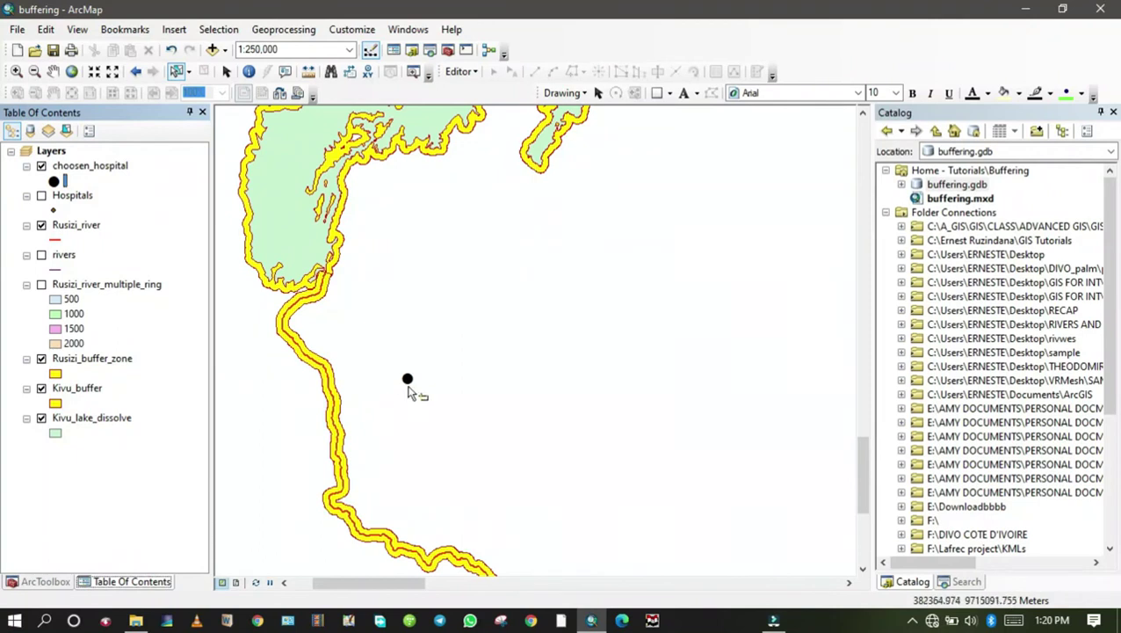
click(450, 51)
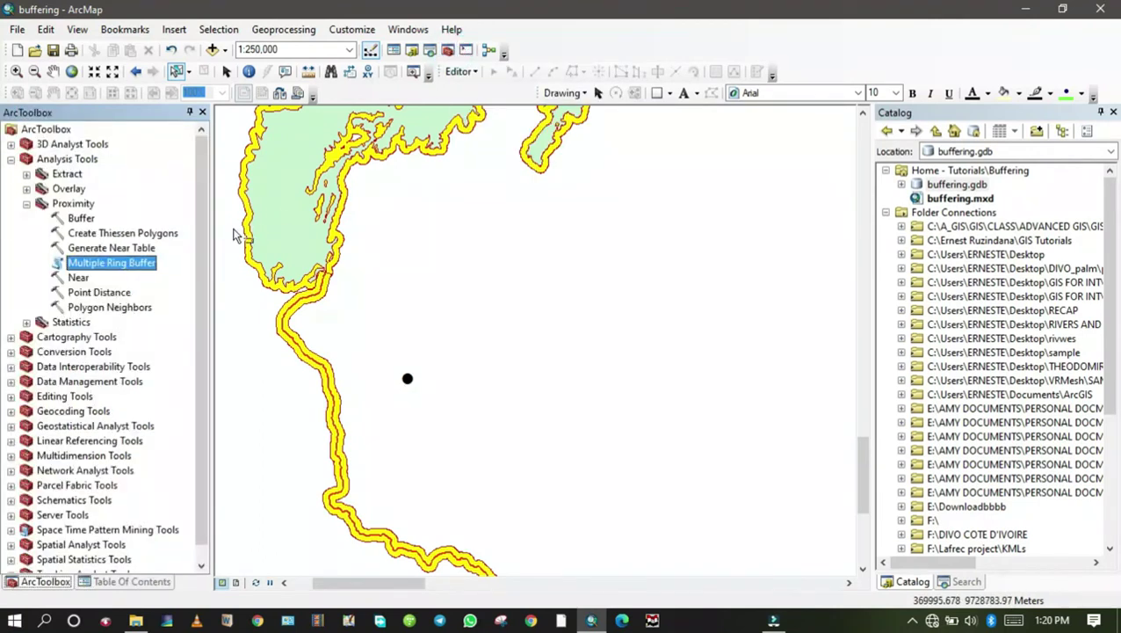
click(79, 219)
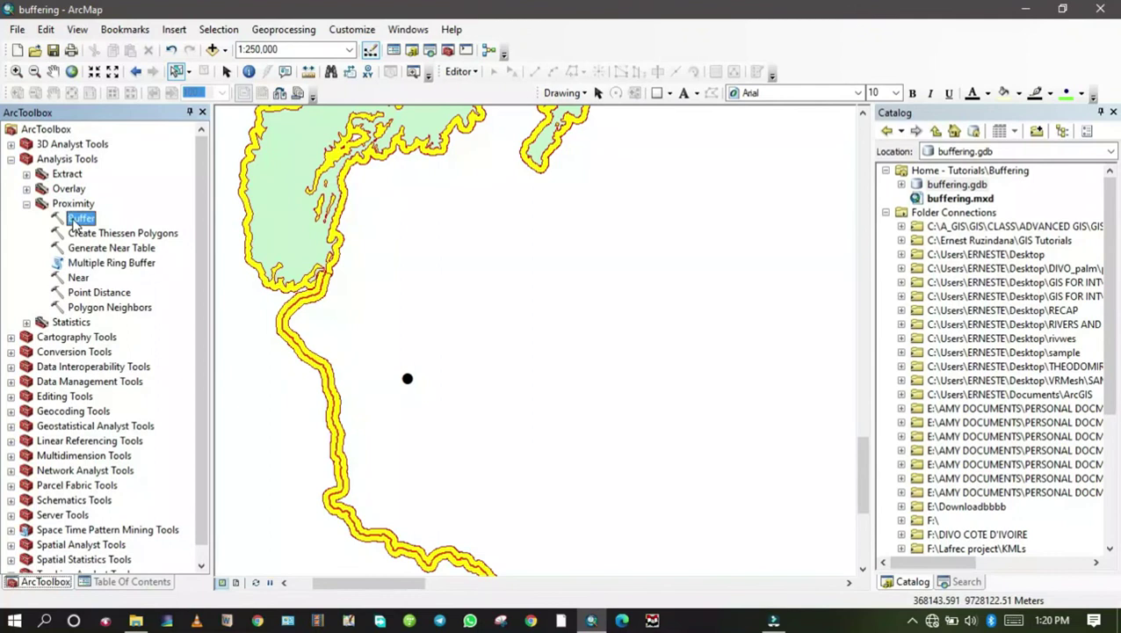
double_click(78, 219)
click(816, 129)
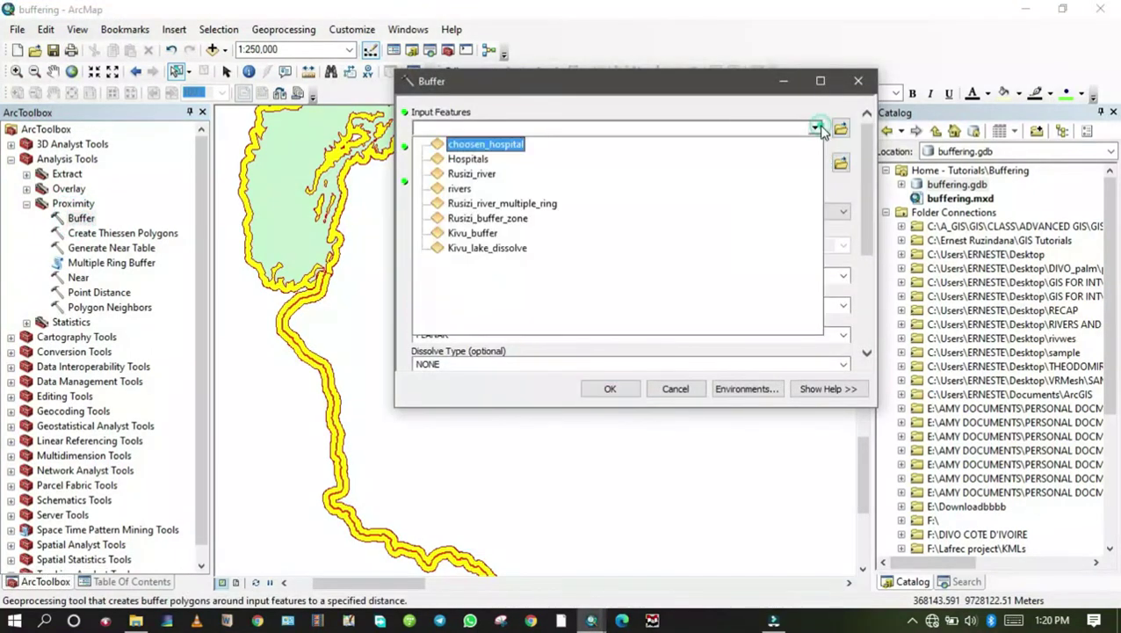
click(483, 144)
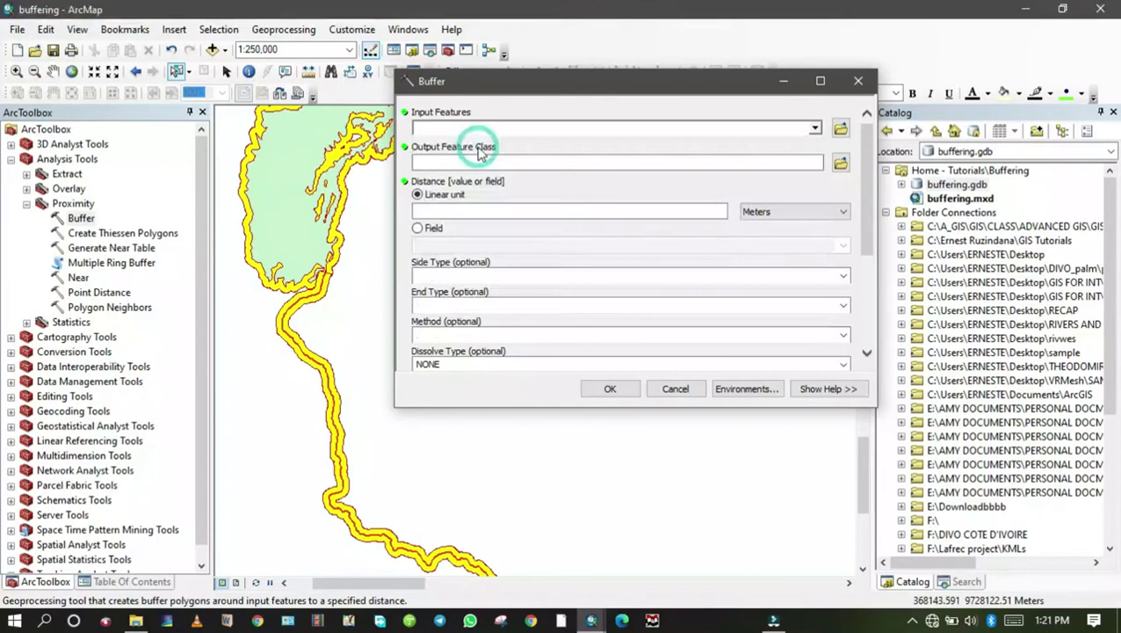
Step: Save the buffer tool's output feature class as Hospital_buffer in buffering.gdb
click(841, 165)
click(557, 326)
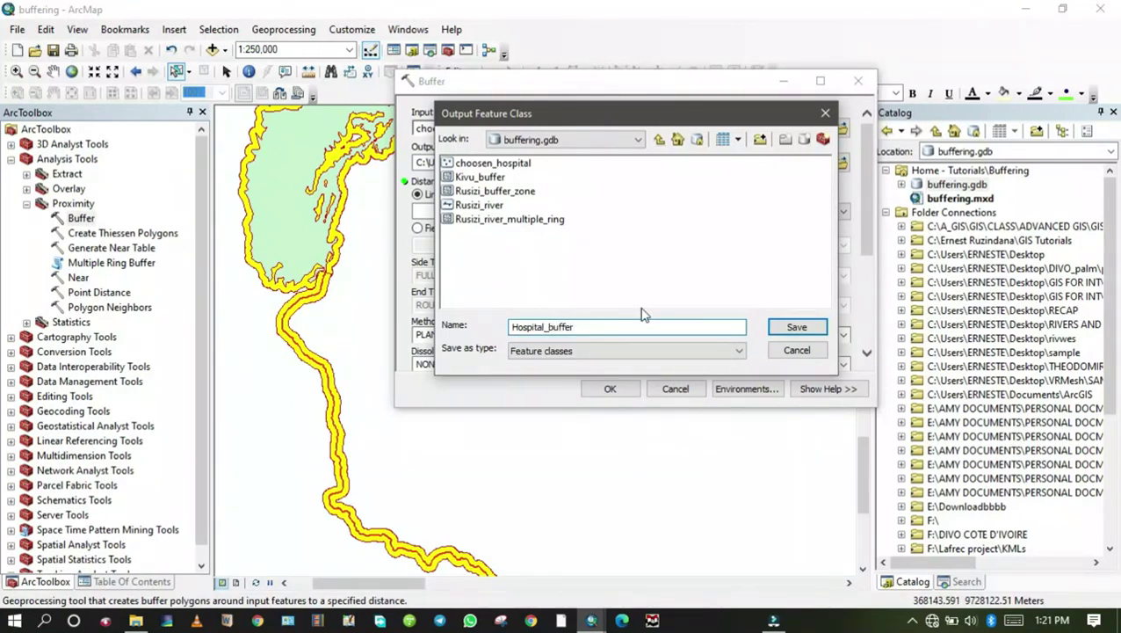
click(796, 326)
Step: Set the buffer distance to 1 kilometer with dissolve type ALL and create the hospital buffer
click(694, 209)
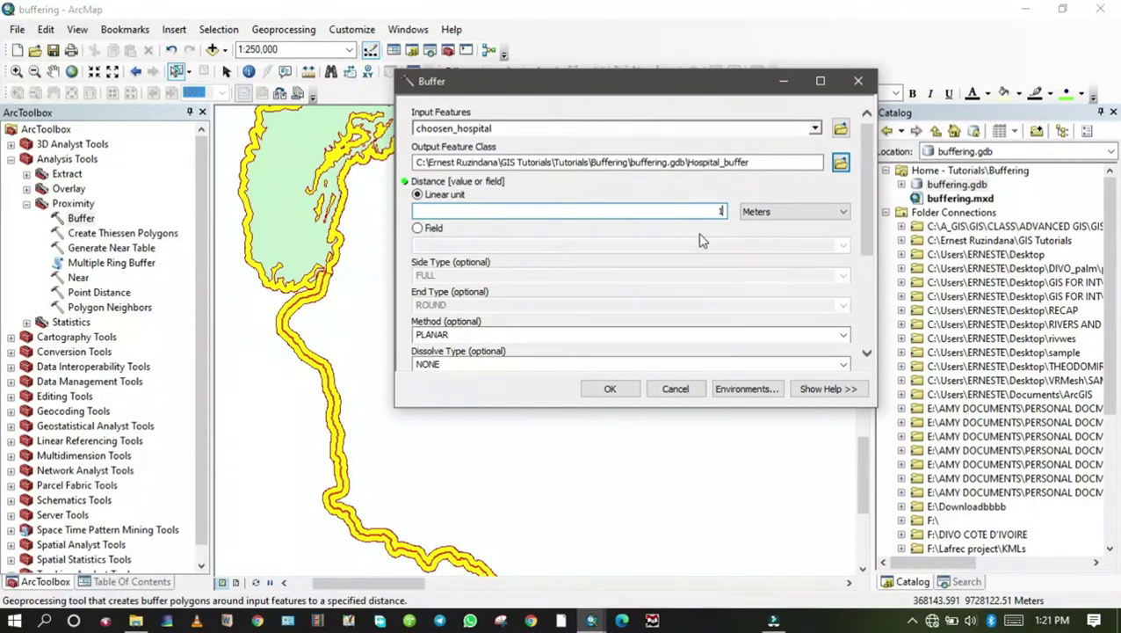
click(769, 211)
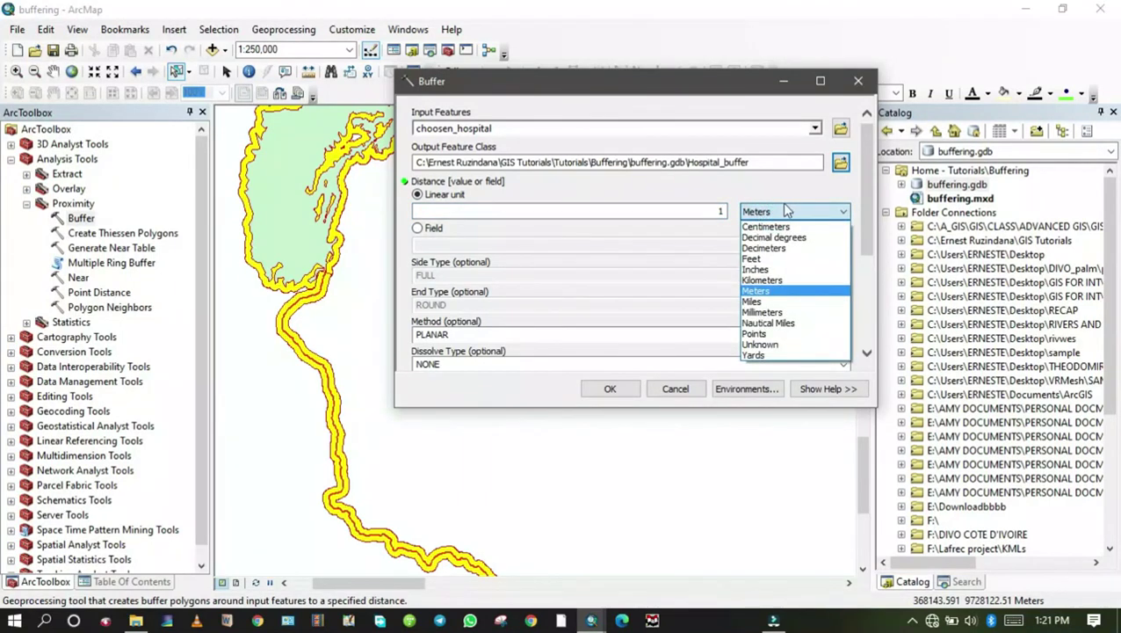
click(771, 279)
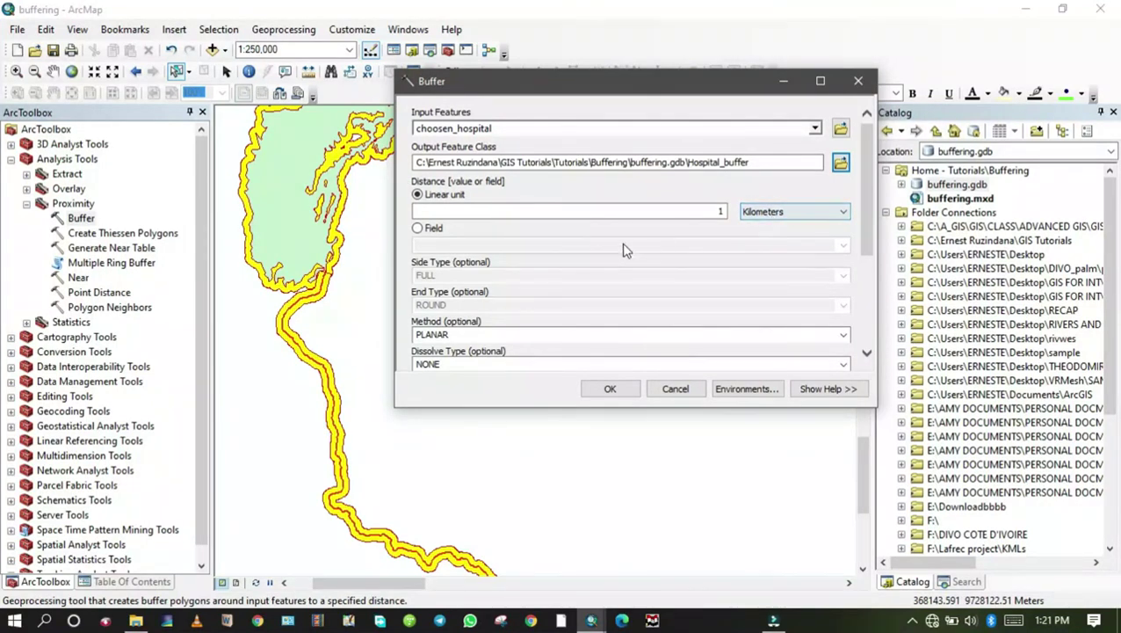
scroll(440, 300, down, 1)
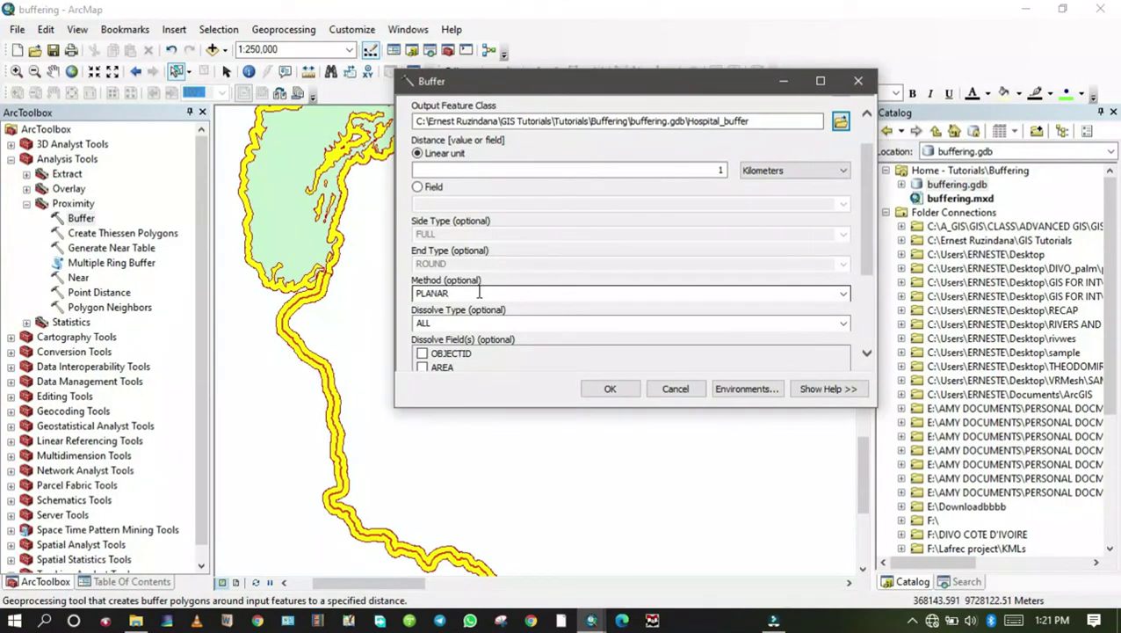
drag(867, 262, 822, 338)
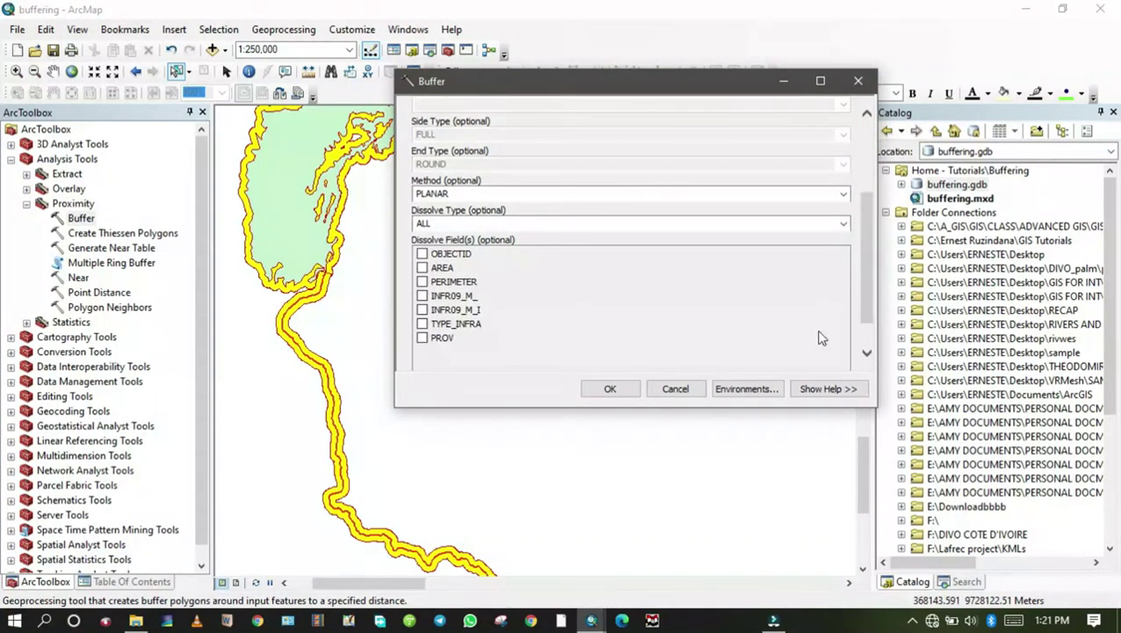
click(615, 391)
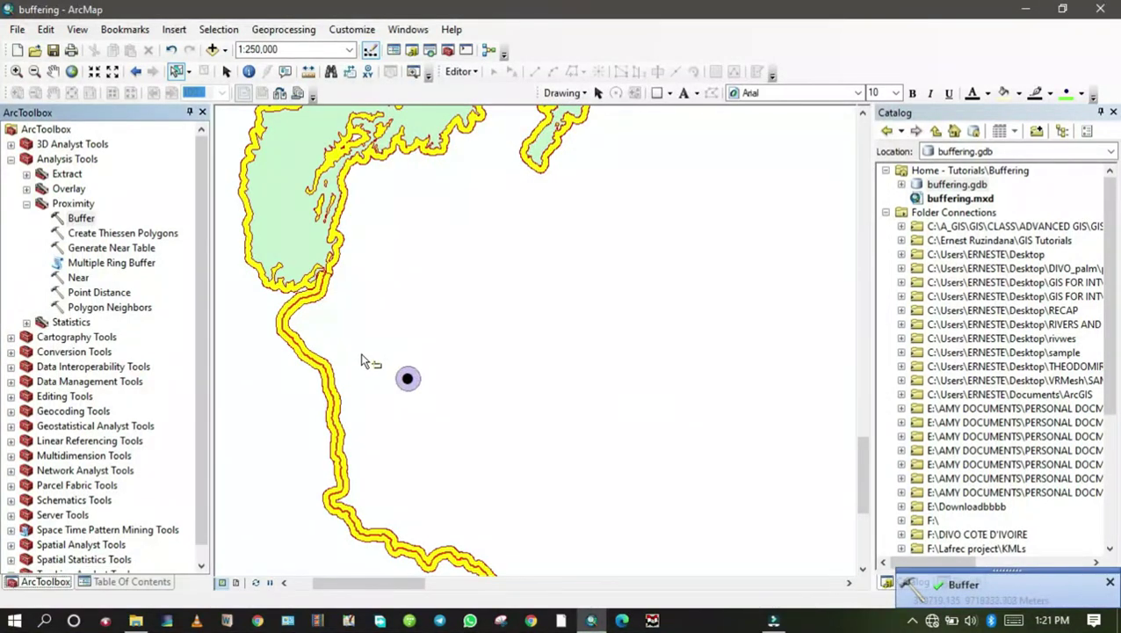
Step: Examine the new buffer around the chosen hospital at closer and wider map scales
scroll(409, 378, up, 5)
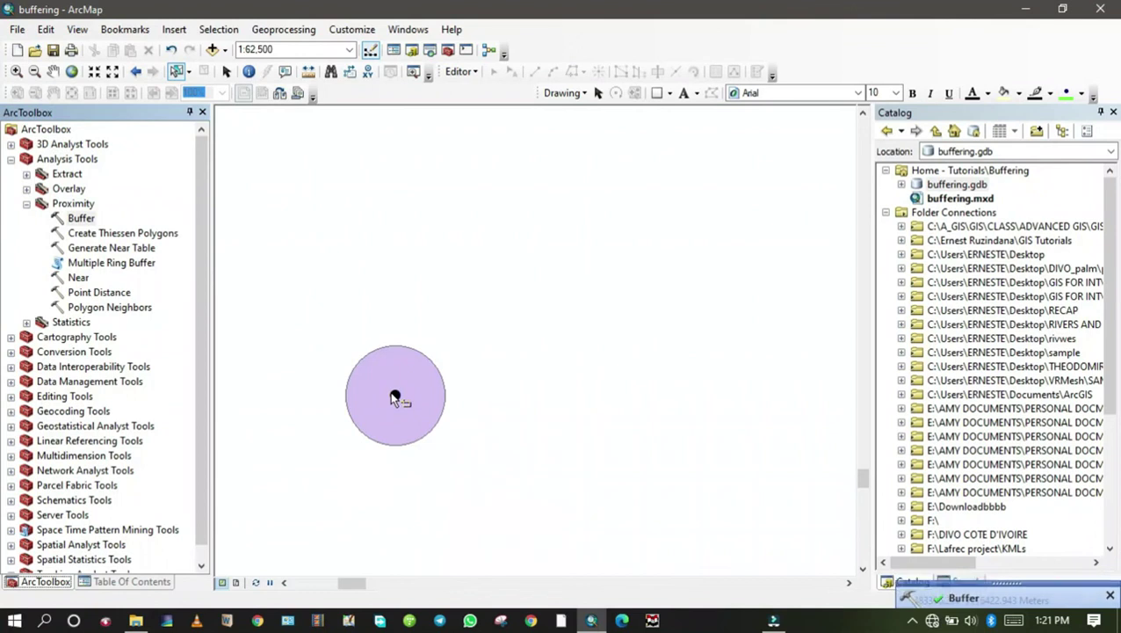
scroll(508, 387, down, 4)
scroll(457, 391, up, 4)
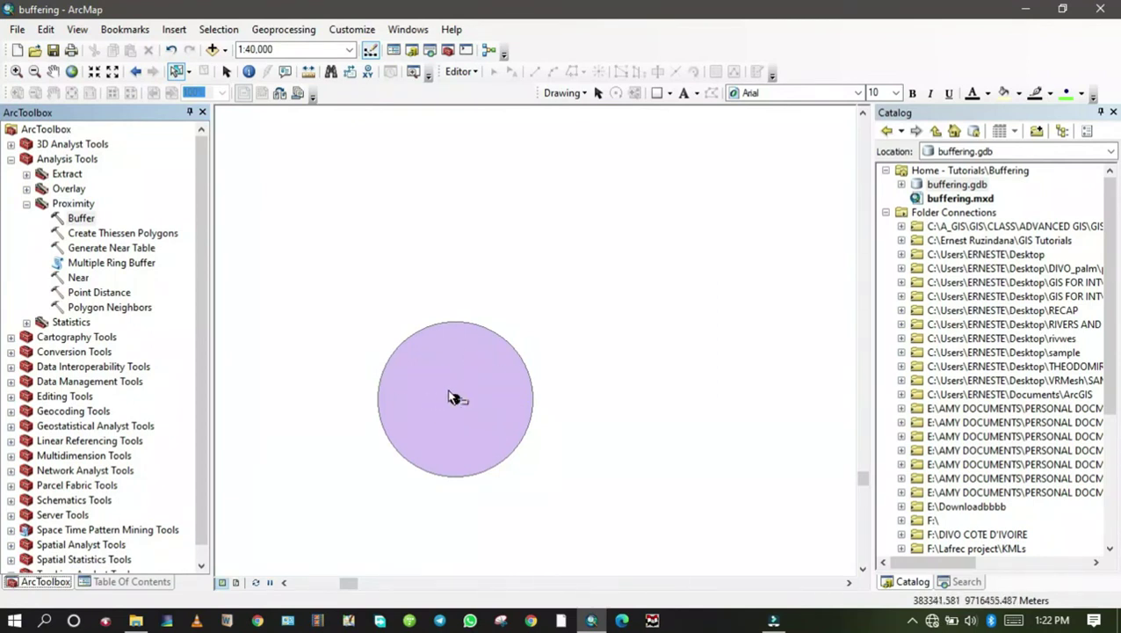
scroll(456, 399, up, 2)
scroll(457, 401, up, 2)
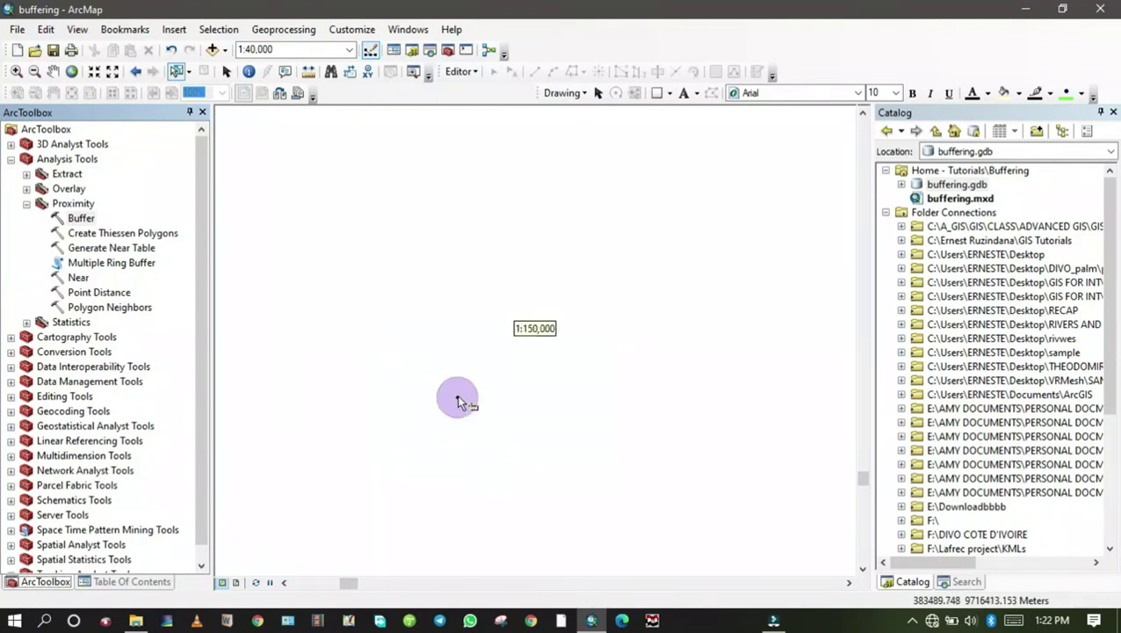